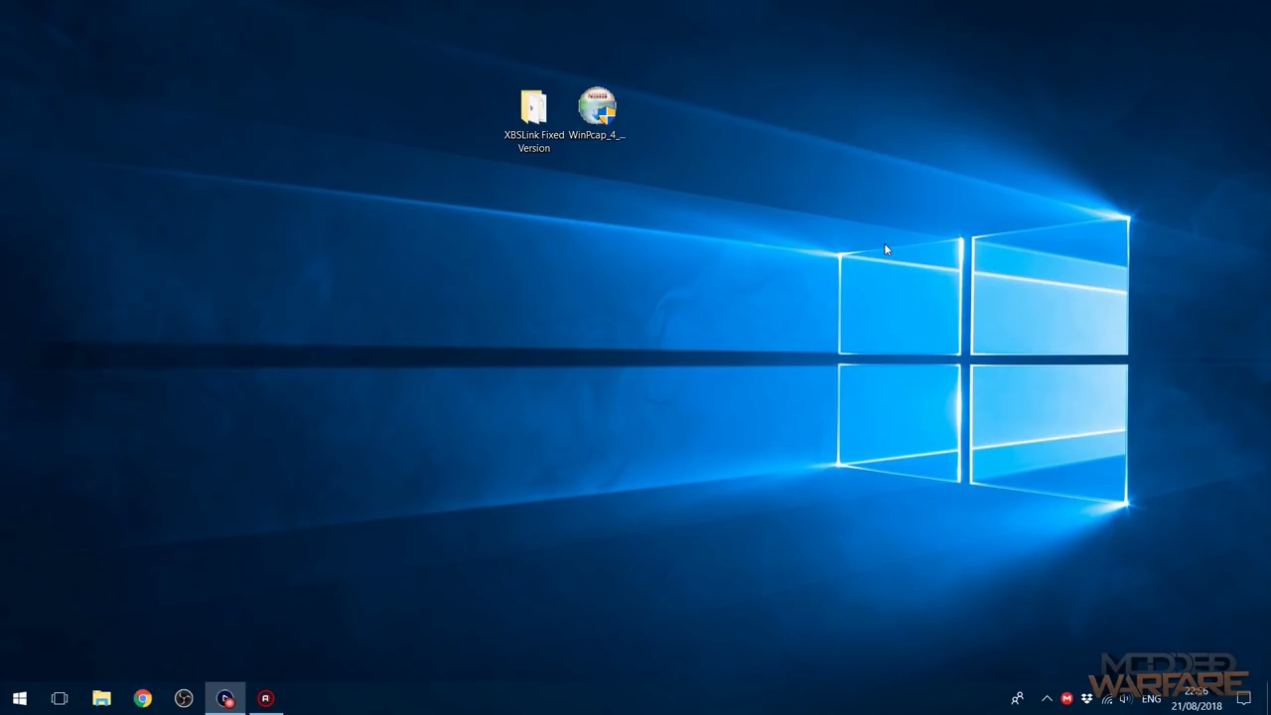
pyautogui.click(520, 121)
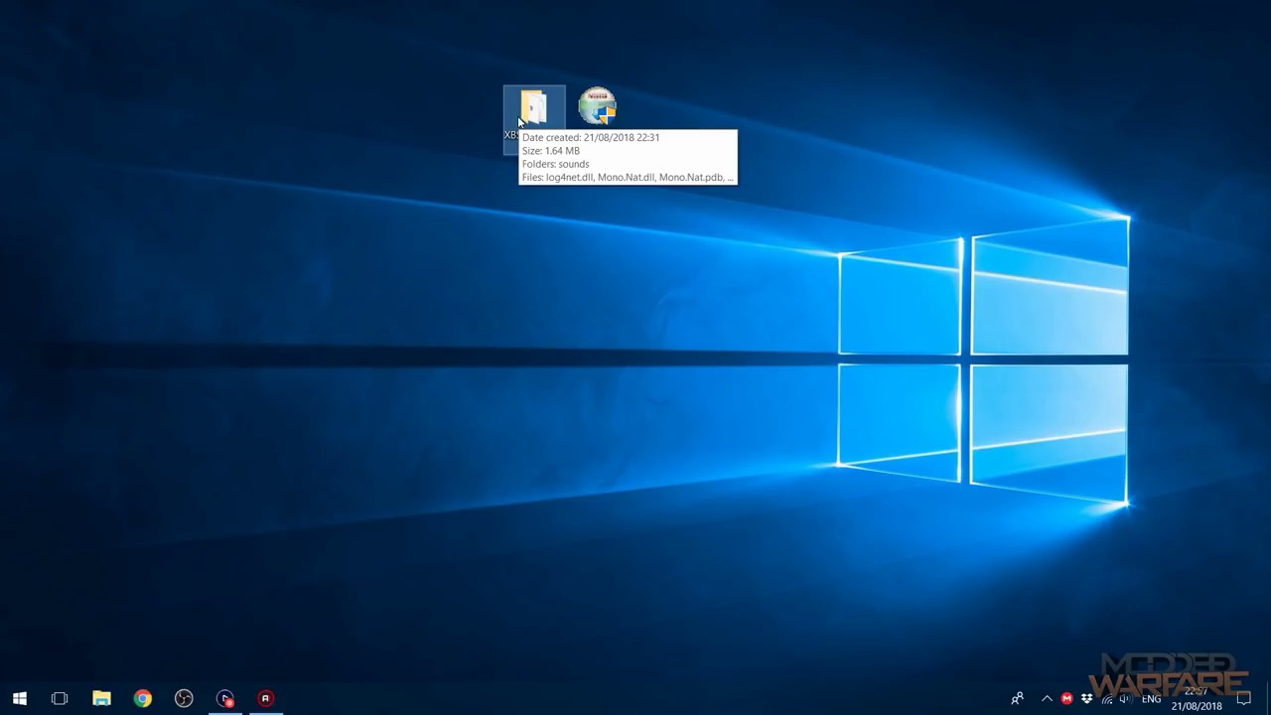
pyautogui.click(504, 278)
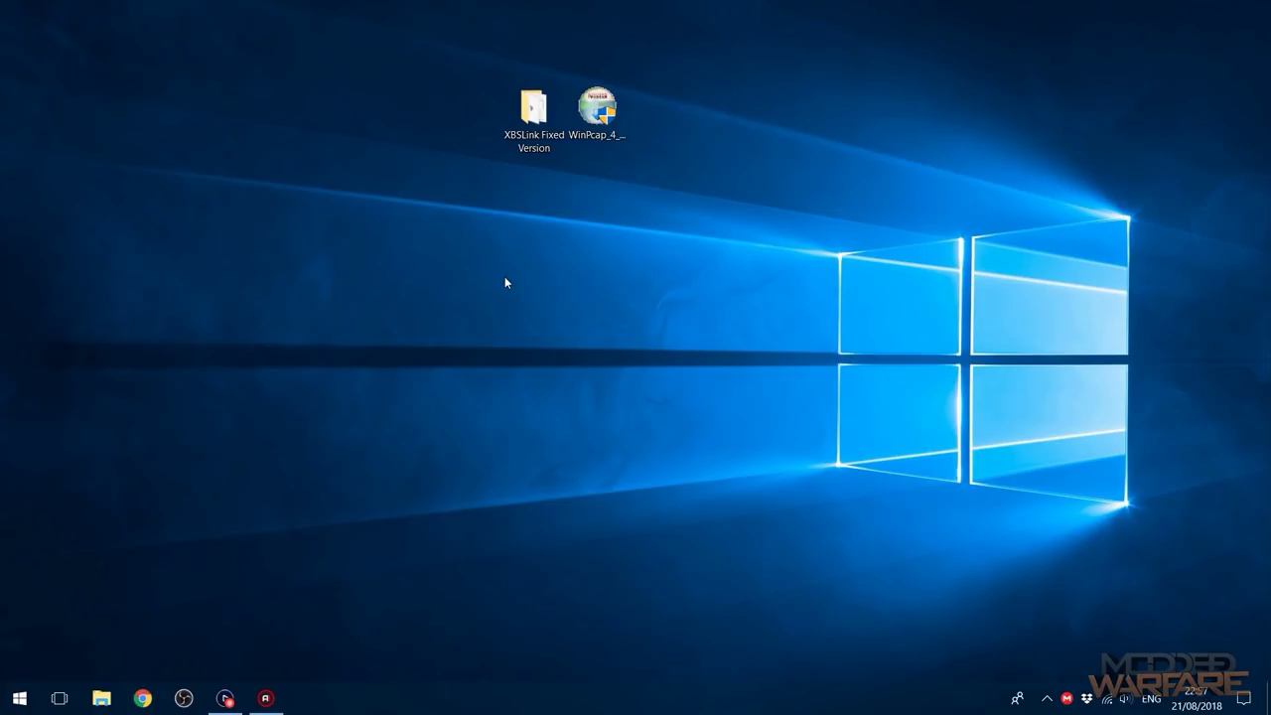
pyautogui.moveTo(444, 185); pyautogui.dragTo(705, 81)
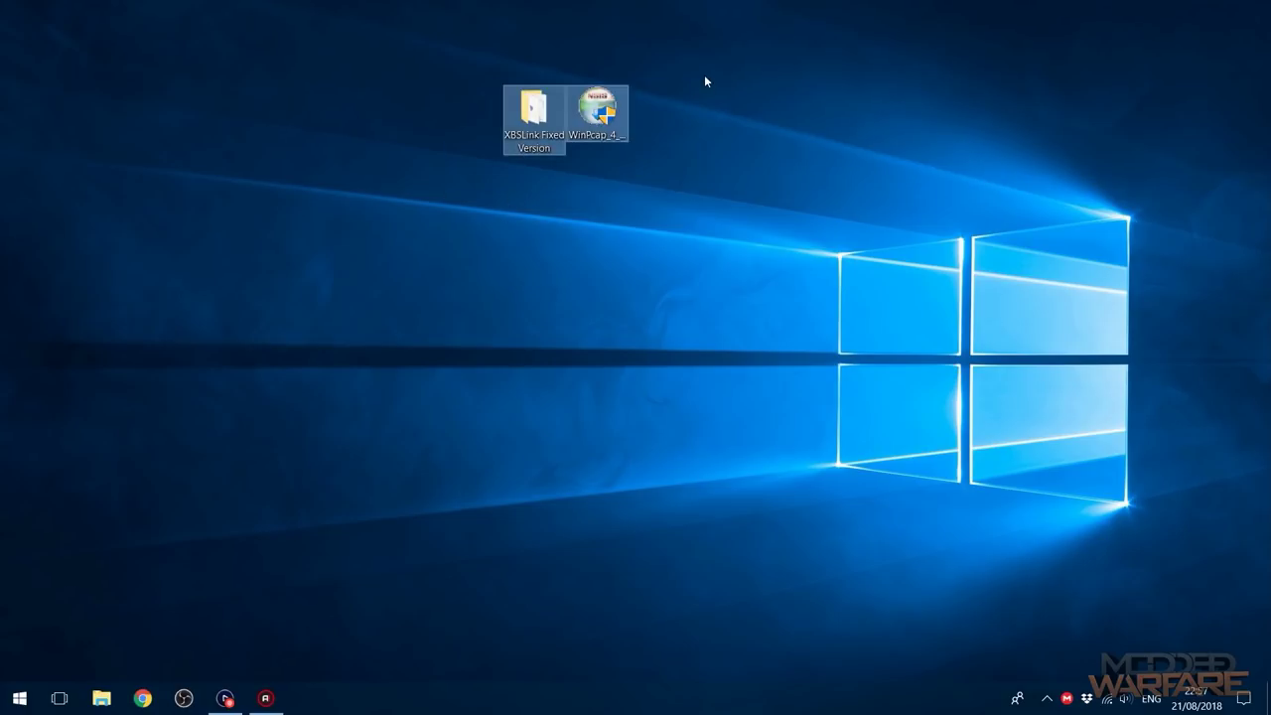
pyautogui.click(585, 115)
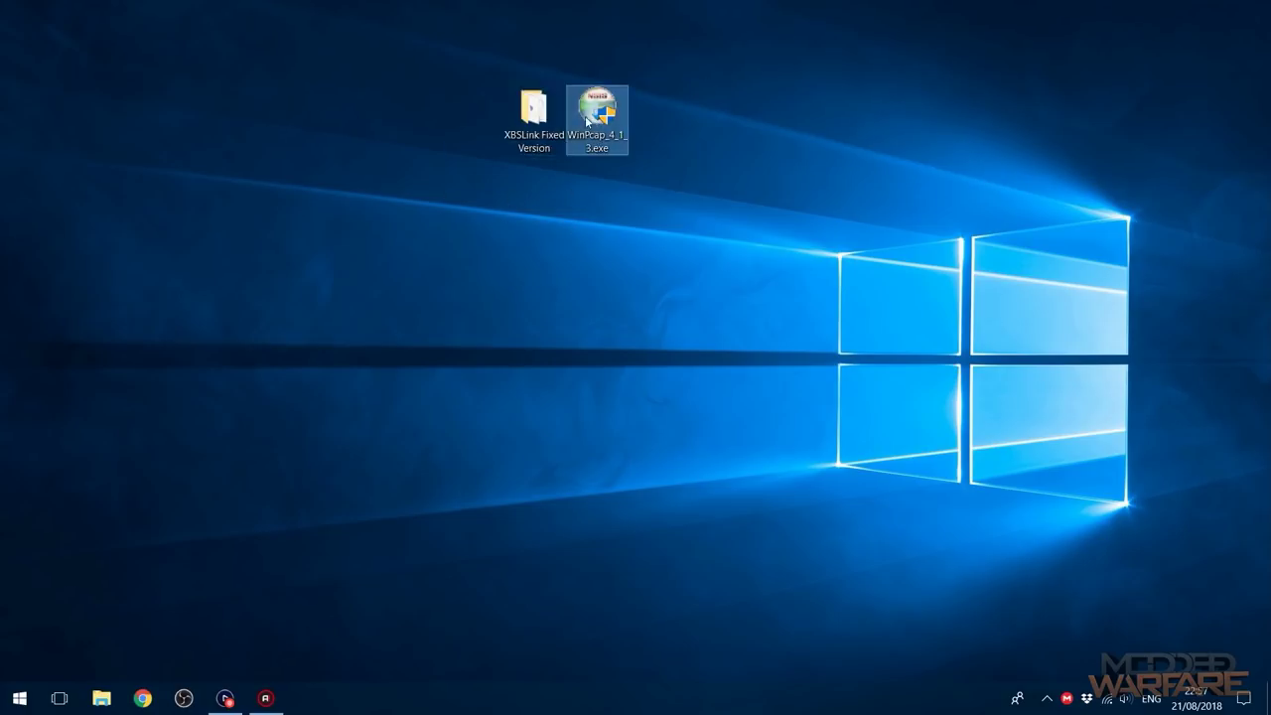
pyautogui.keyDown('ctrl'); pyautogui.click(531, 115); pyautogui.keyUp('ctrl')
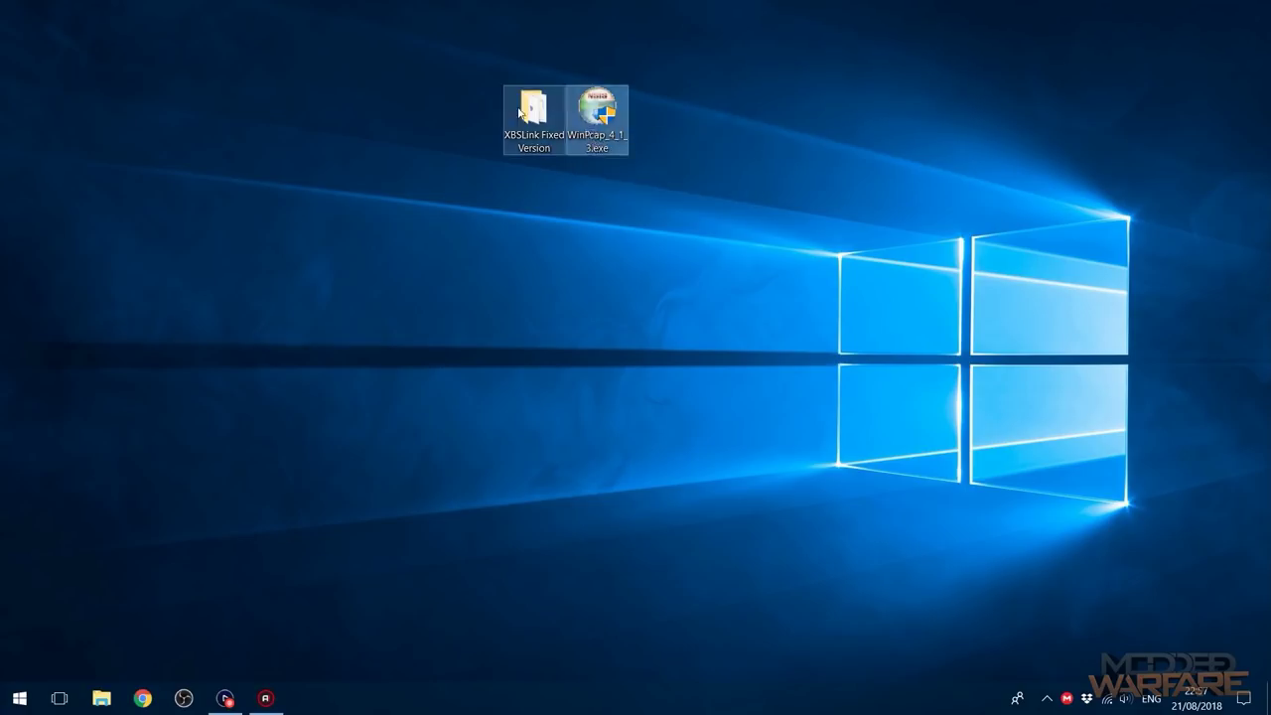
pyautogui.click(593, 119)
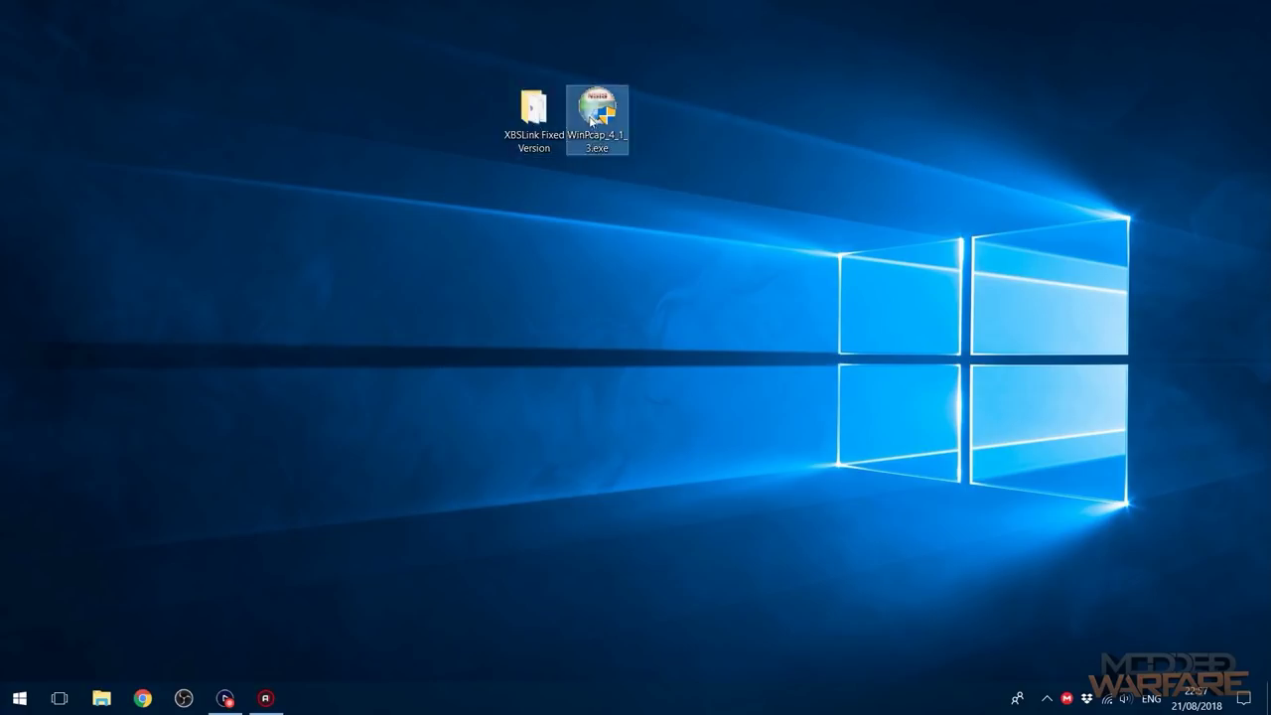
# Step: Try to launch XBSlink.exe from the XBSLink Fixed Version folder, and close the program and the folder window
pyautogui.click(543, 121)
pyautogui.doubleClick(543, 121)
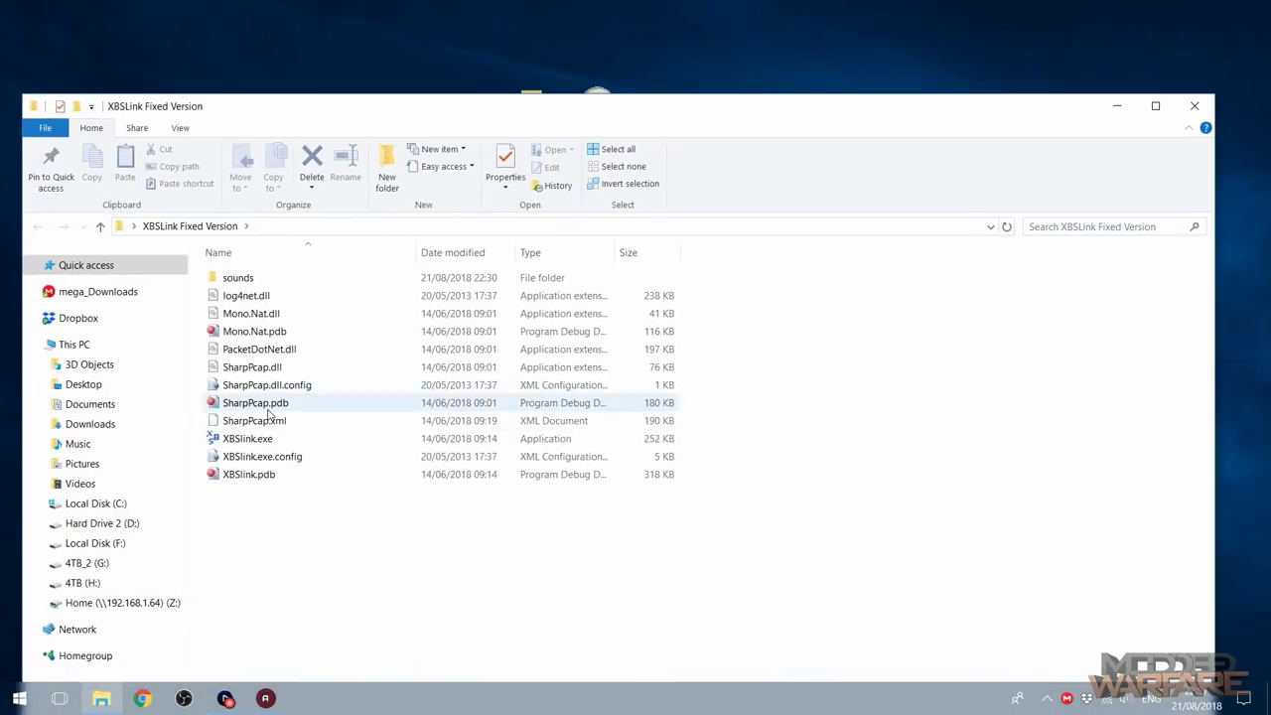
pyautogui.doubleClick(248, 438)
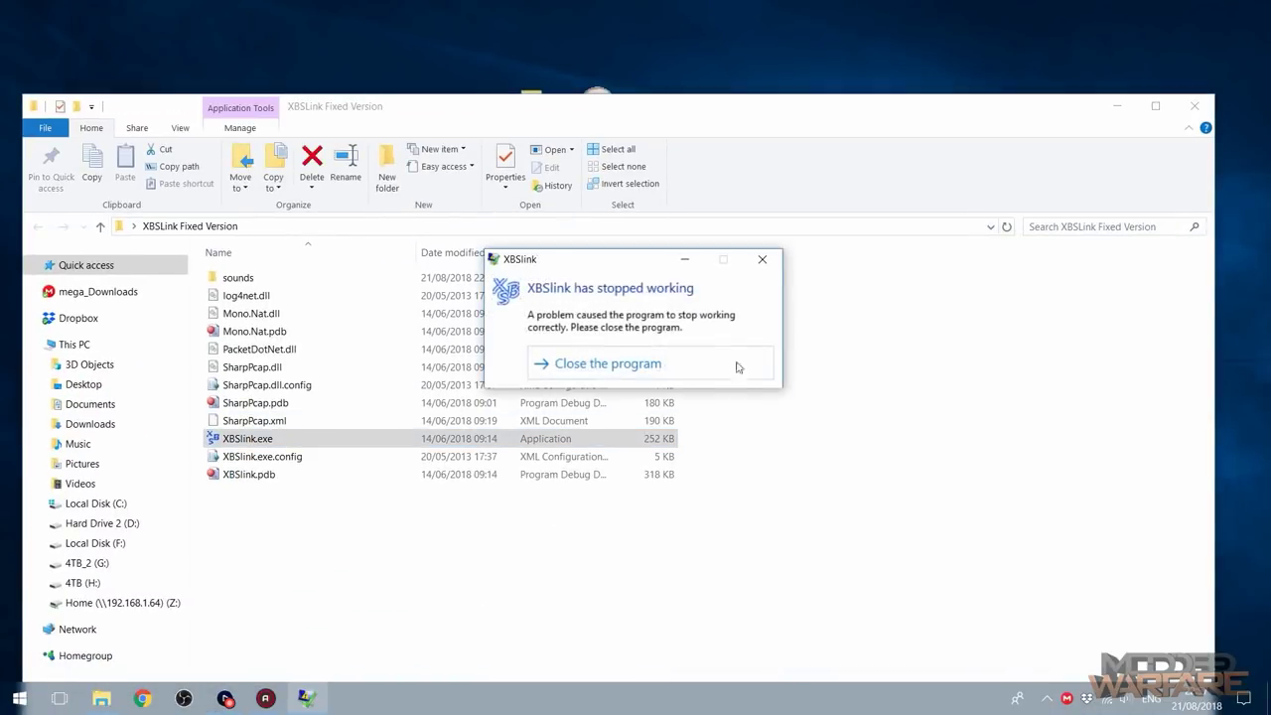
pyautogui.click(655, 367)
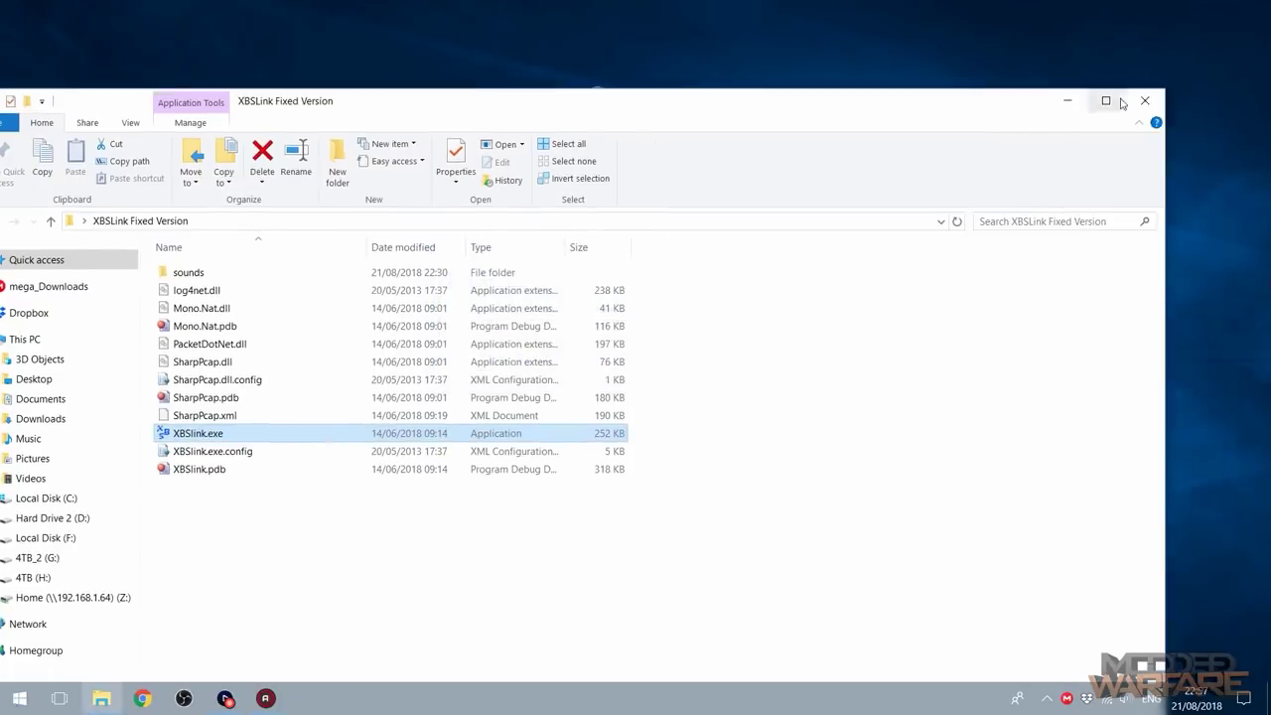
pyautogui.click(1145, 100)
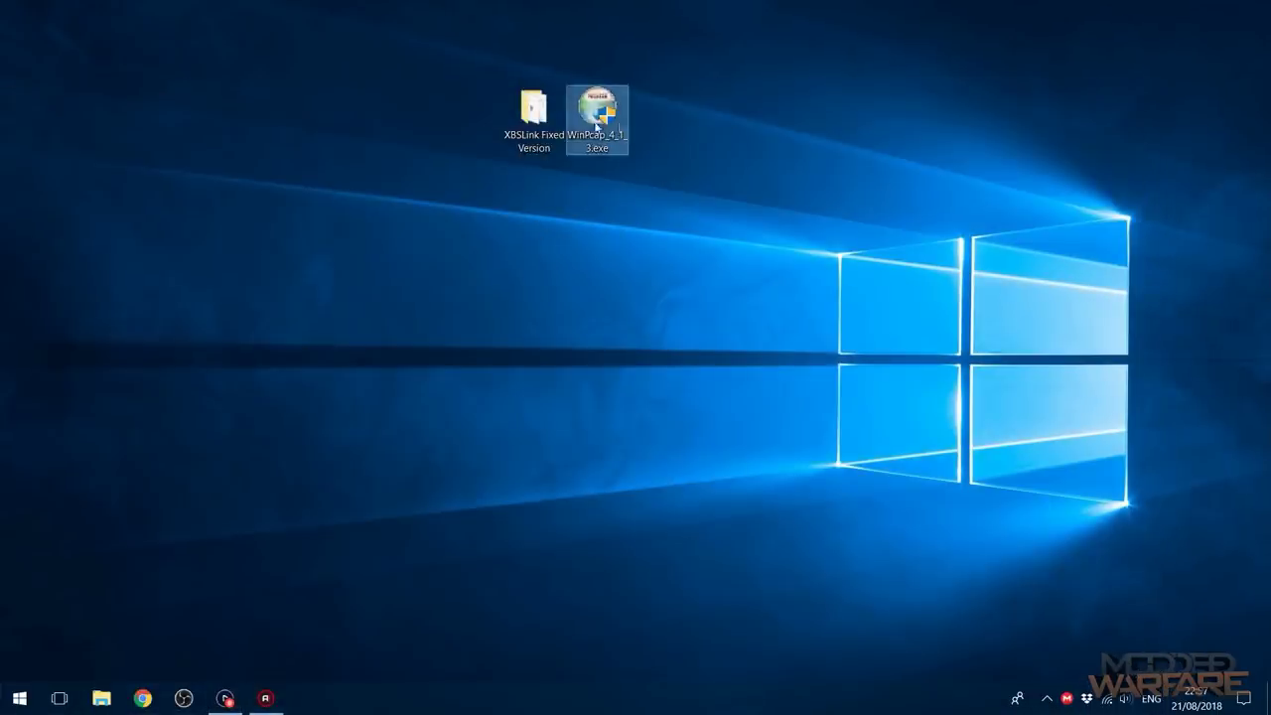
# Step: Install WinPcap 4.1.3 by running its desktop installer as administrator, accepting the licence and completing the setup wizard
pyautogui.rightClick(588, 103)
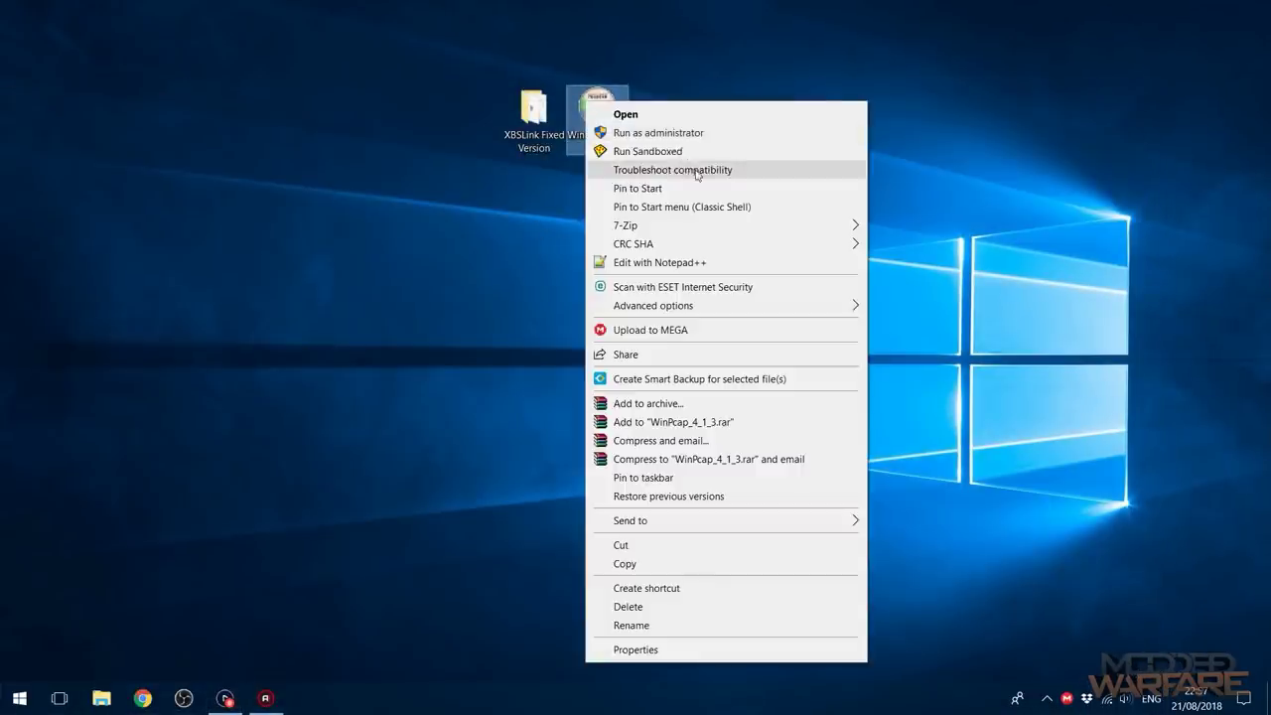
pyautogui.click(655, 132)
pyautogui.click(729, 482)
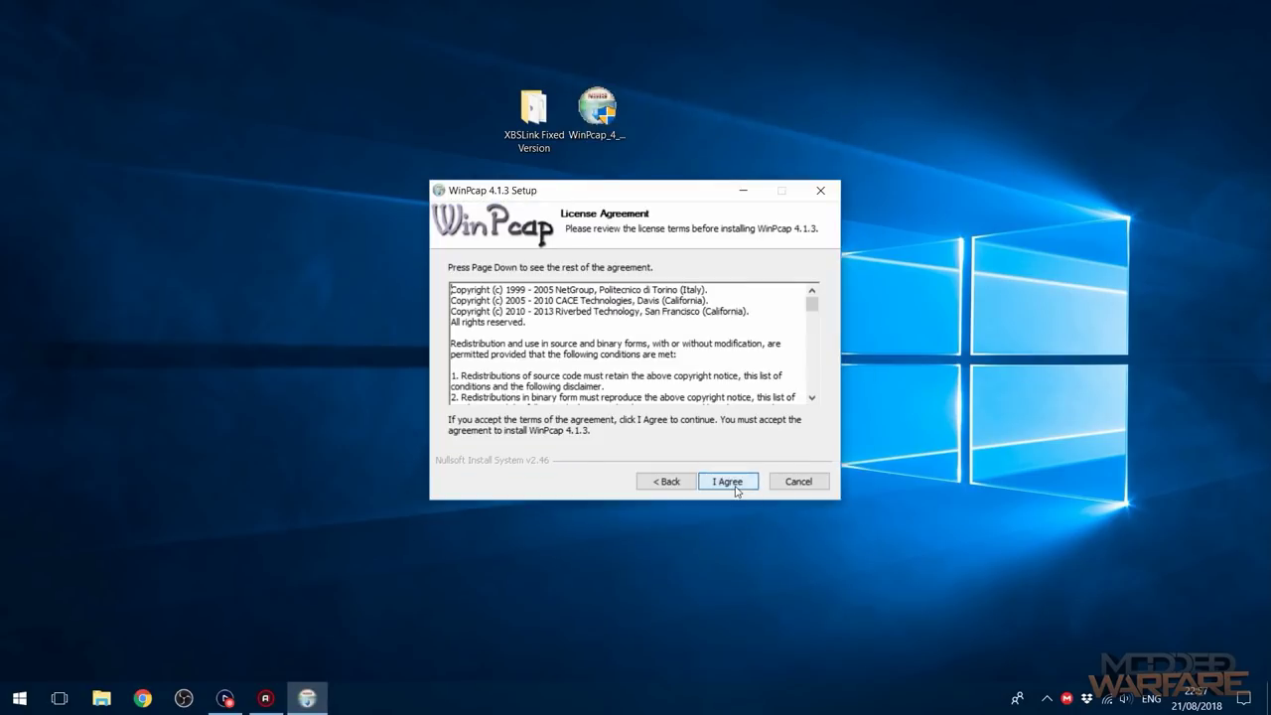
pyautogui.click(726, 484)
pyautogui.click(726, 483)
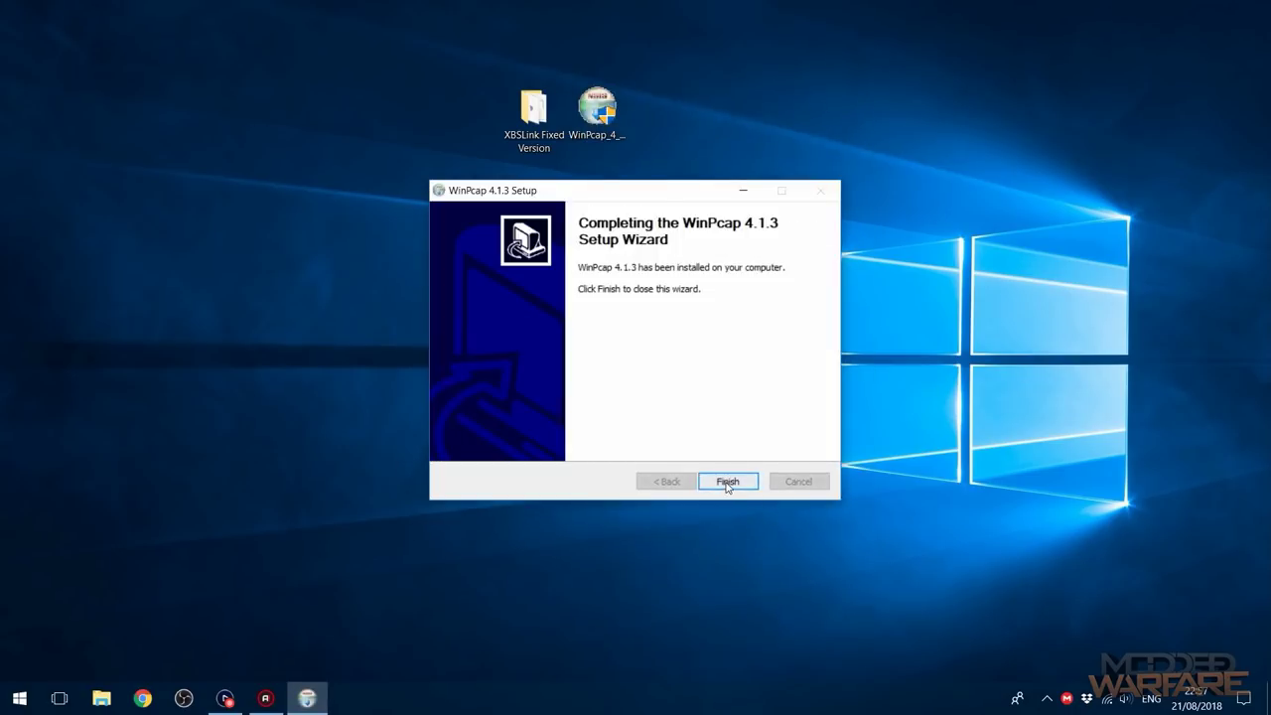
pyautogui.click(726, 483)
# Step: Launch XBSlink.exe from the XBSLink Fixed Version folder, minimize the folder window and place the XBSlink window beside the desktop icons
pyautogui.doubleClick(531, 118)
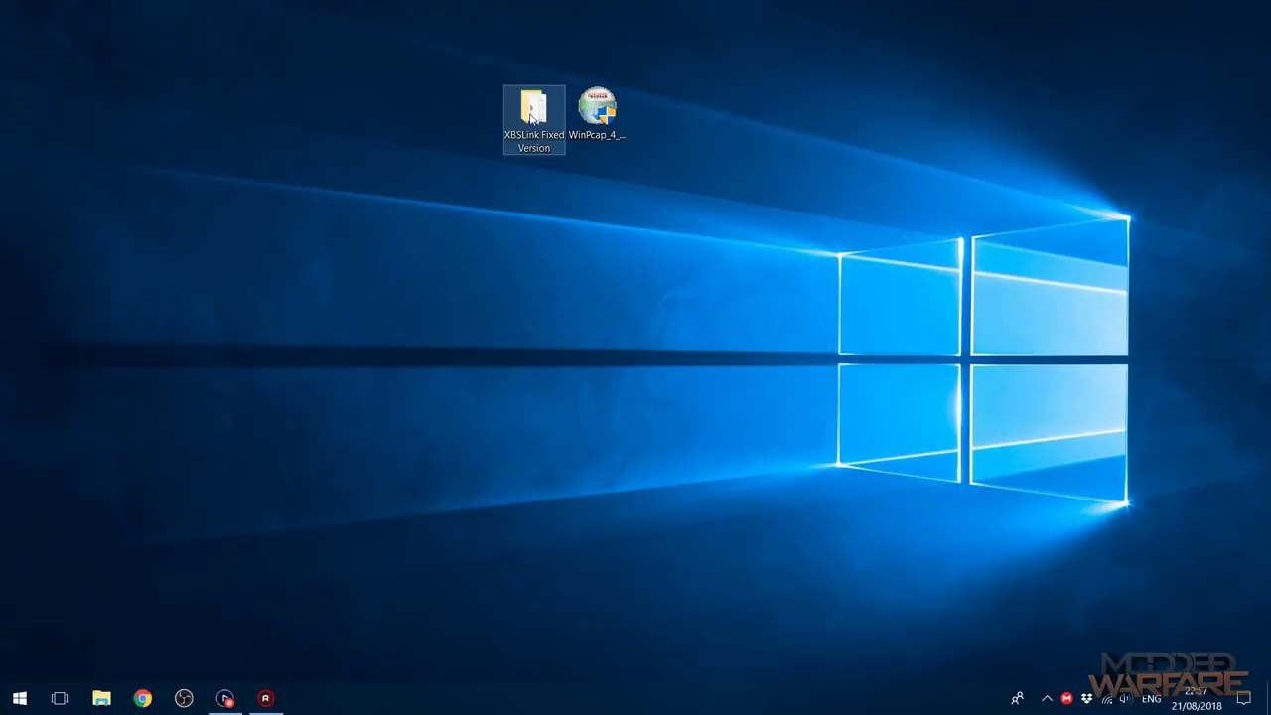
pyautogui.doubleClick(273, 344)
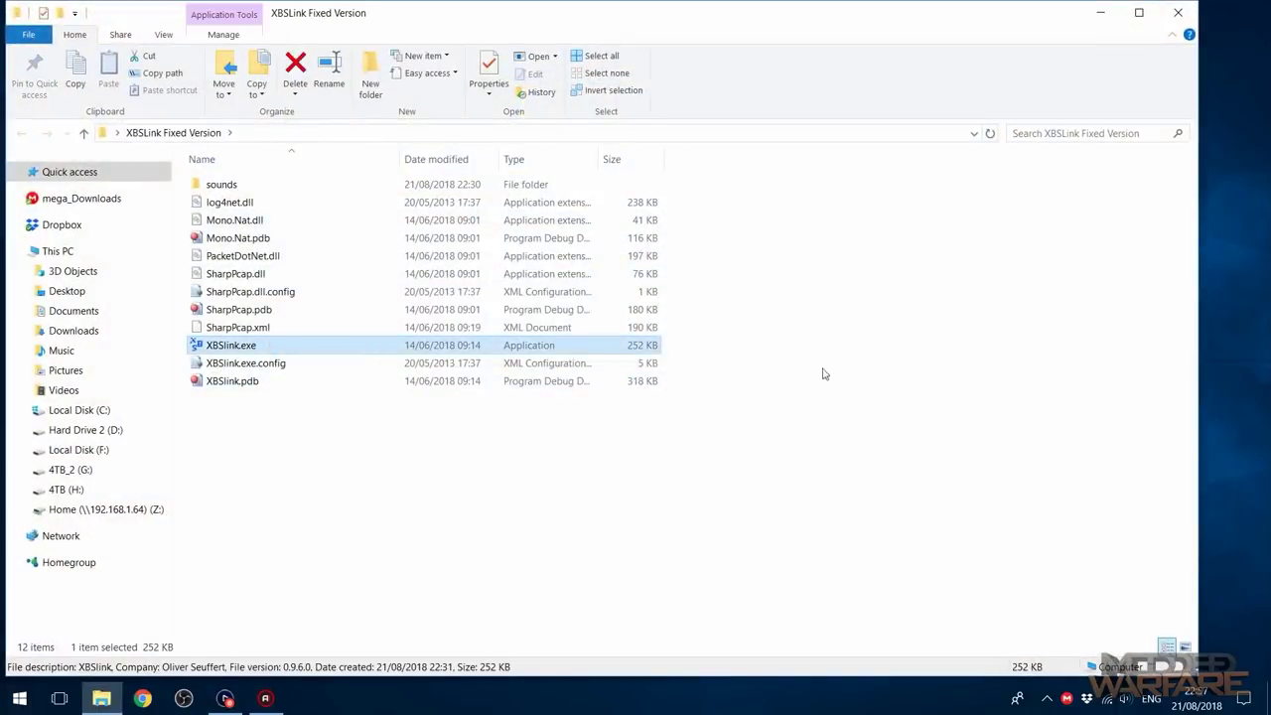
pyautogui.moveTo(174, 35); pyautogui.dragTo(636, 130)
pyautogui.moveTo(1068, 18); pyautogui.dragTo(1014, 81)
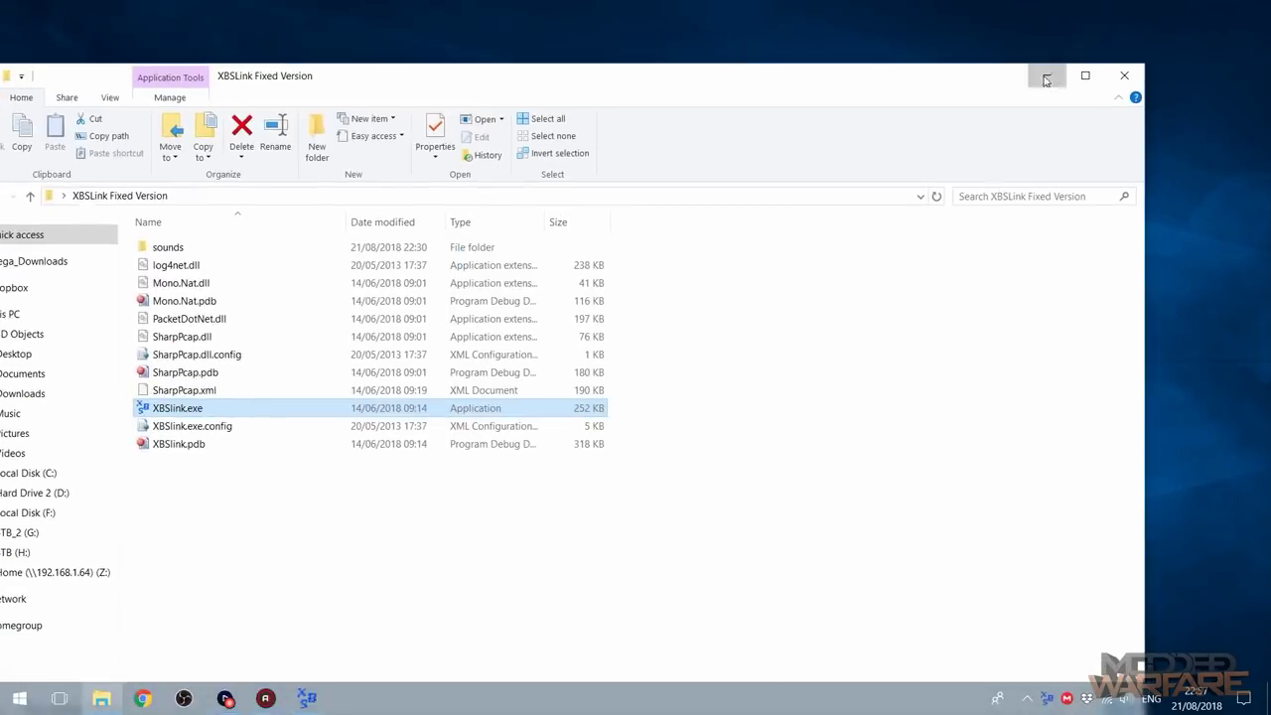
pyautogui.click(1046, 80)
pyautogui.moveTo(637, 127); pyautogui.dragTo(789, 84)
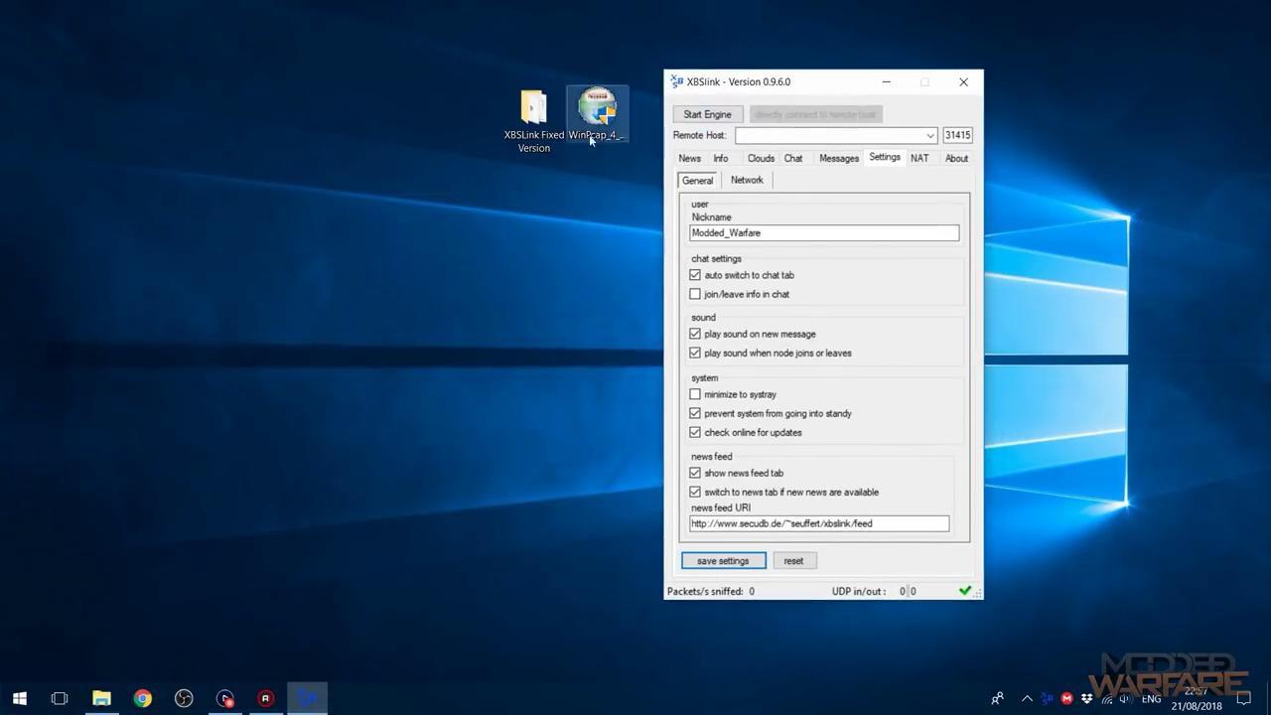
pyautogui.click(525, 127)
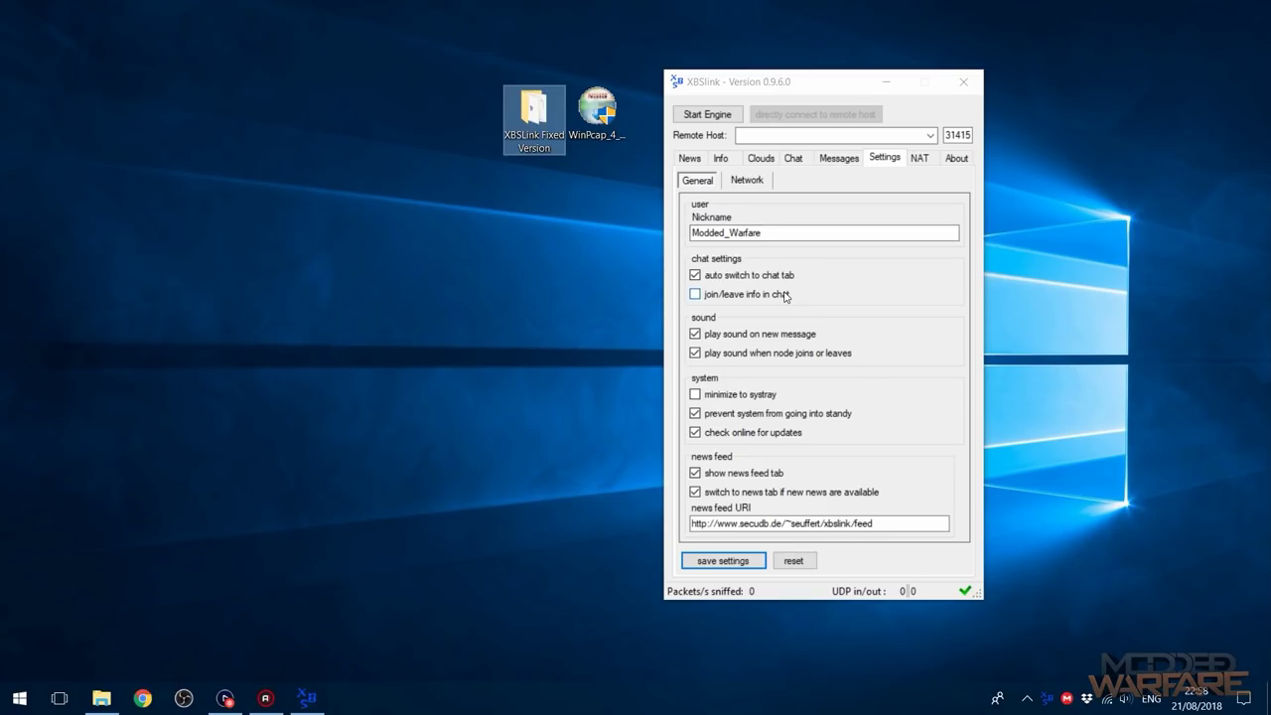
pyautogui.click(770, 87)
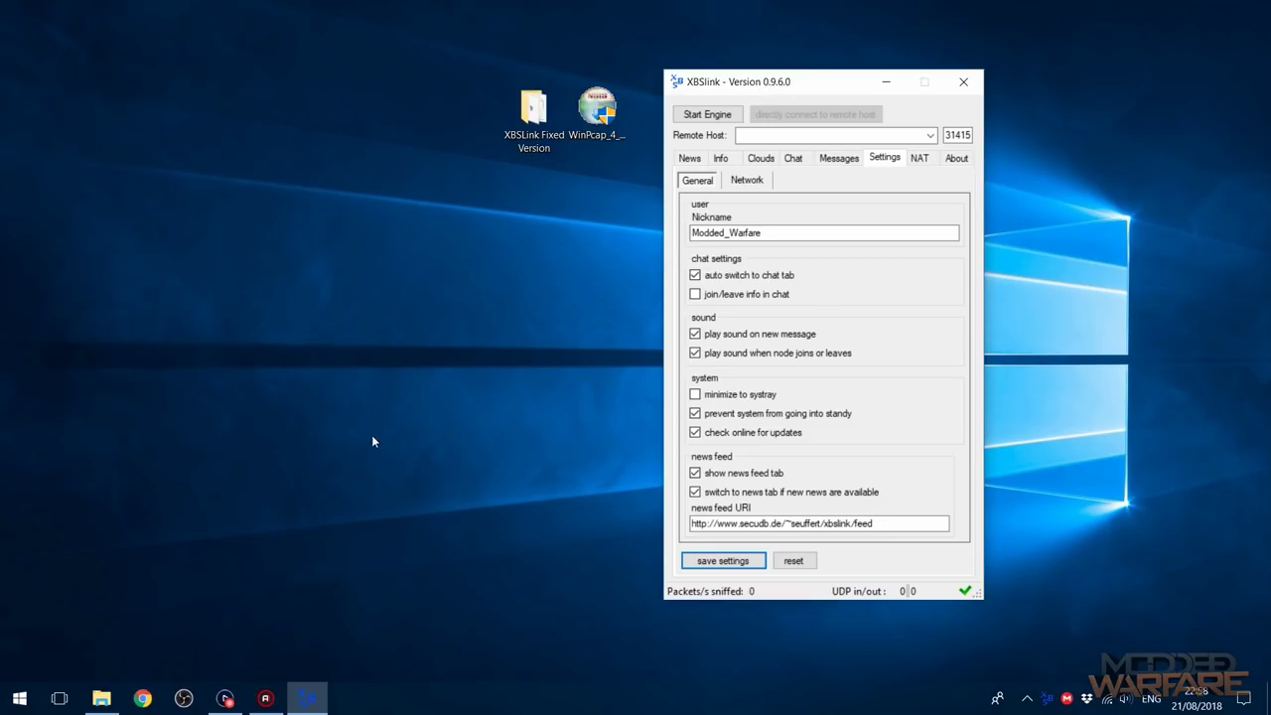
pyautogui.moveTo(821, 74)
pyautogui.mouseDown()
pyautogui.moveTo(851, 57)
pyautogui.moveTo(806, 72)
pyautogui.mouseUp()
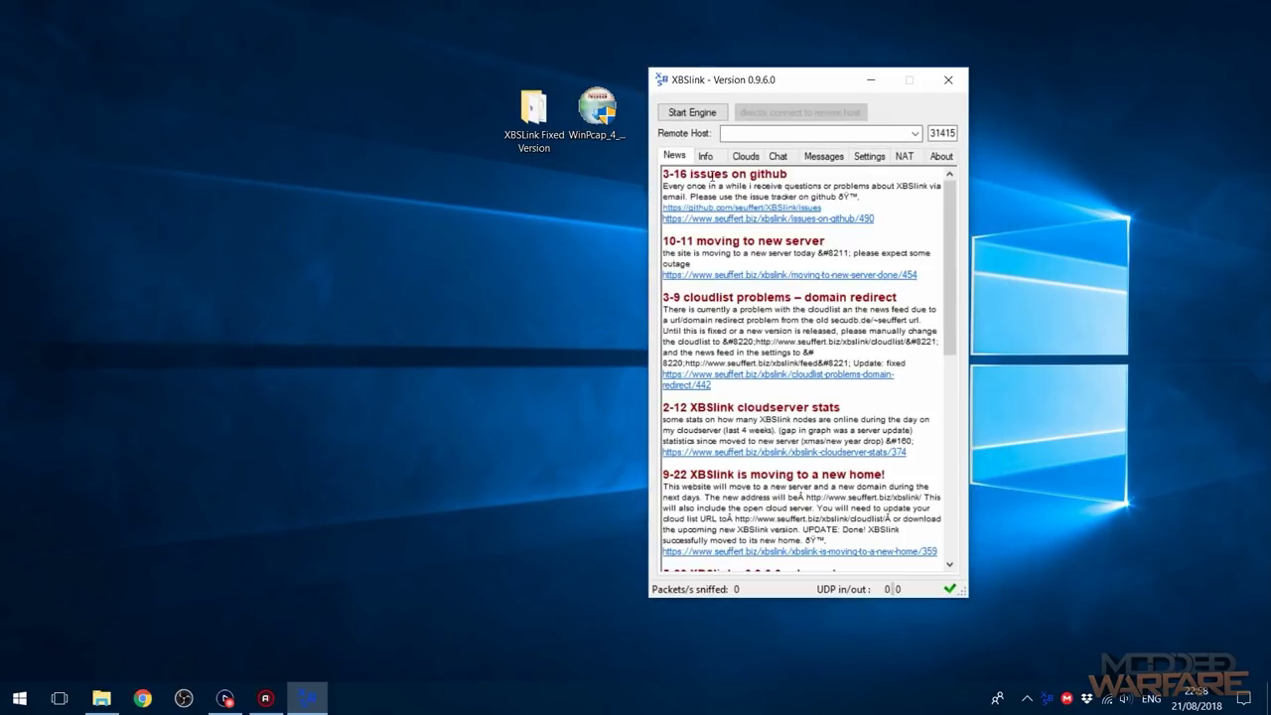
# Step: Examine the Nickname field in XBSlink's general settings
pyautogui.click(881, 159)
pyautogui.moveTo(754, 232); pyautogui.dragTo(631, 239)
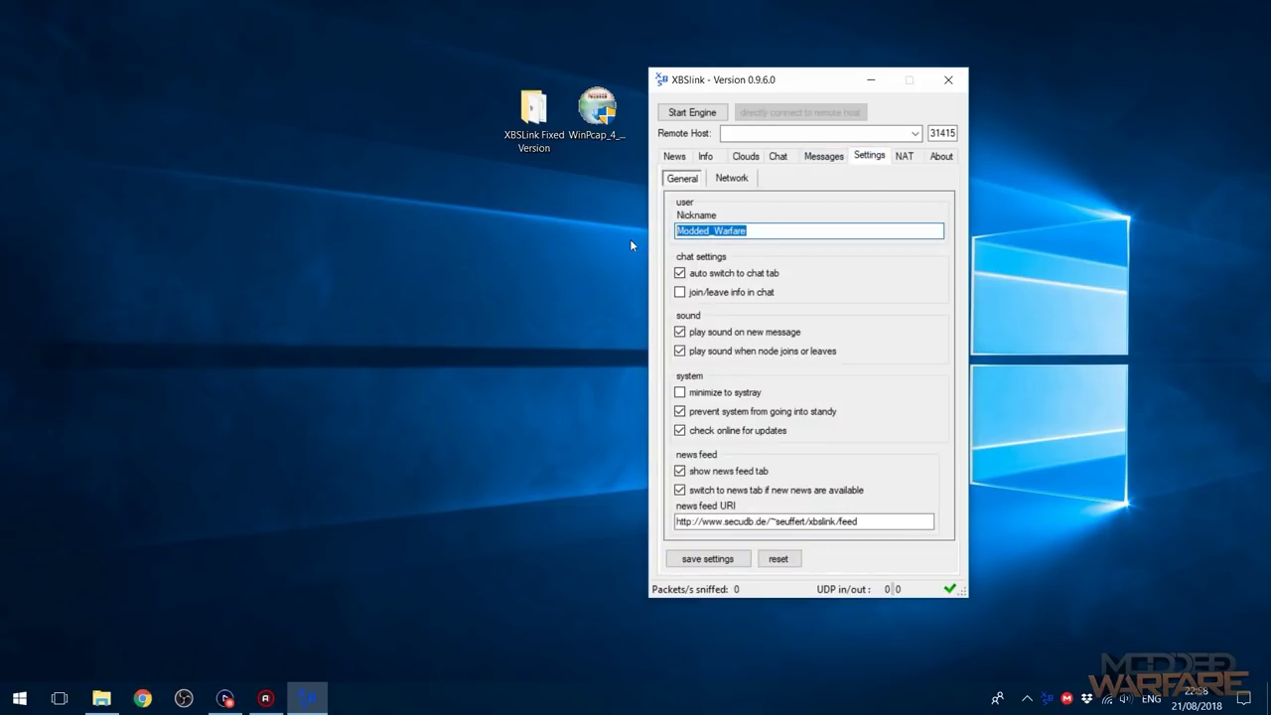
pyautogui.click(774, 231)
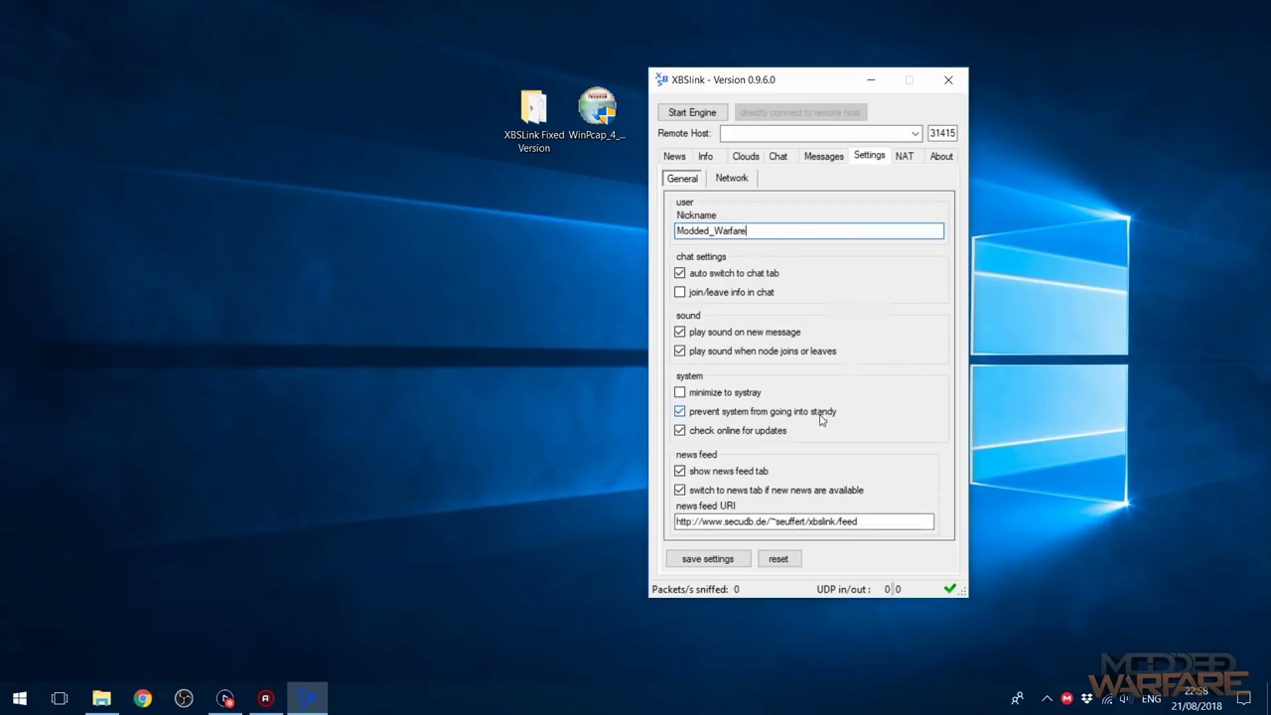
# Step: Set the capture device in XBSlink's network settings to Wi-Fi (Network adapter 'Microsoft' on local host) and dismiss the wireless warning
pyautogui.click(720, 187)
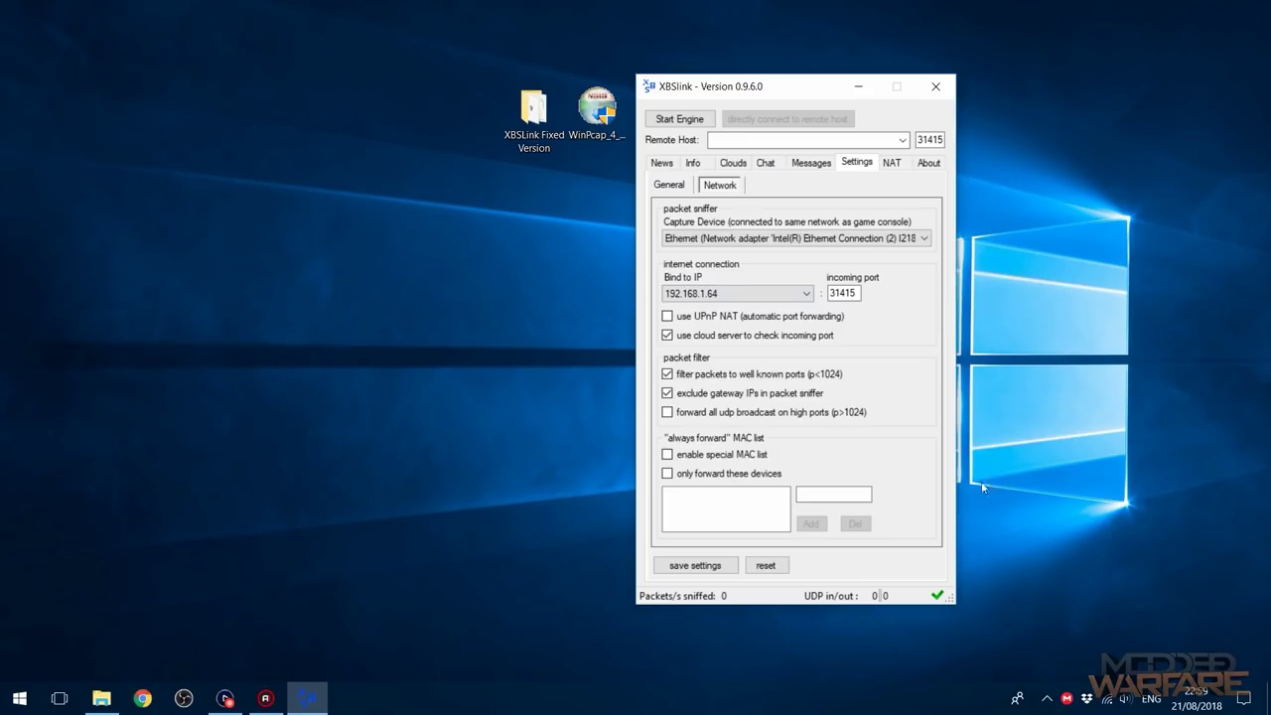
pyautogui.click(785, 238)
pyautogui.click(785, 238)
pyautogui.click(755, 239)
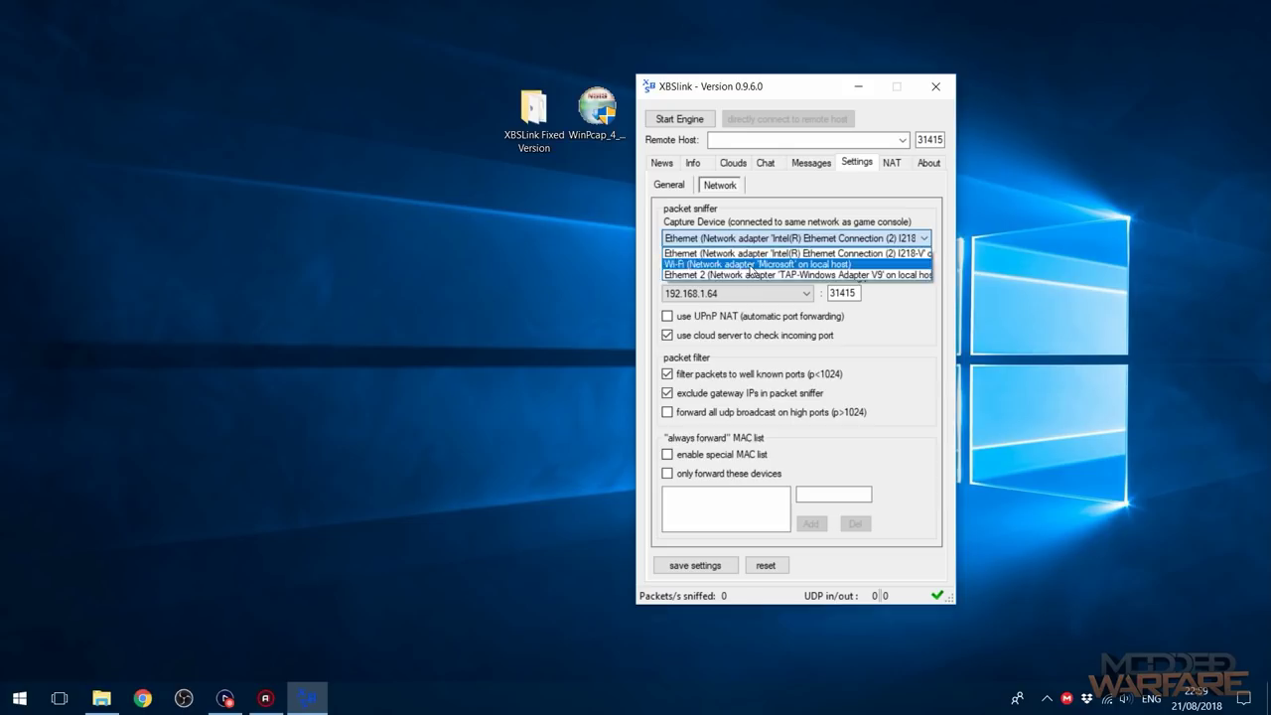
pyautogui.click(751, 266)
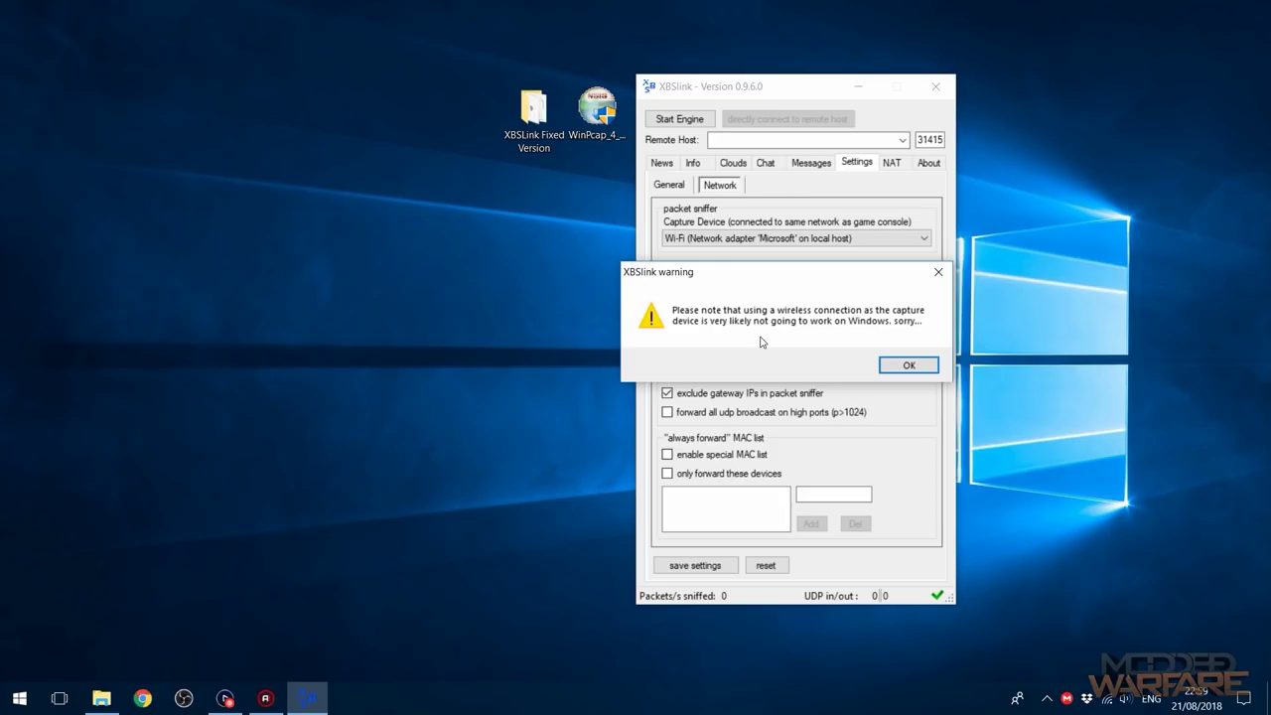
pyautogui.click(913, 366)
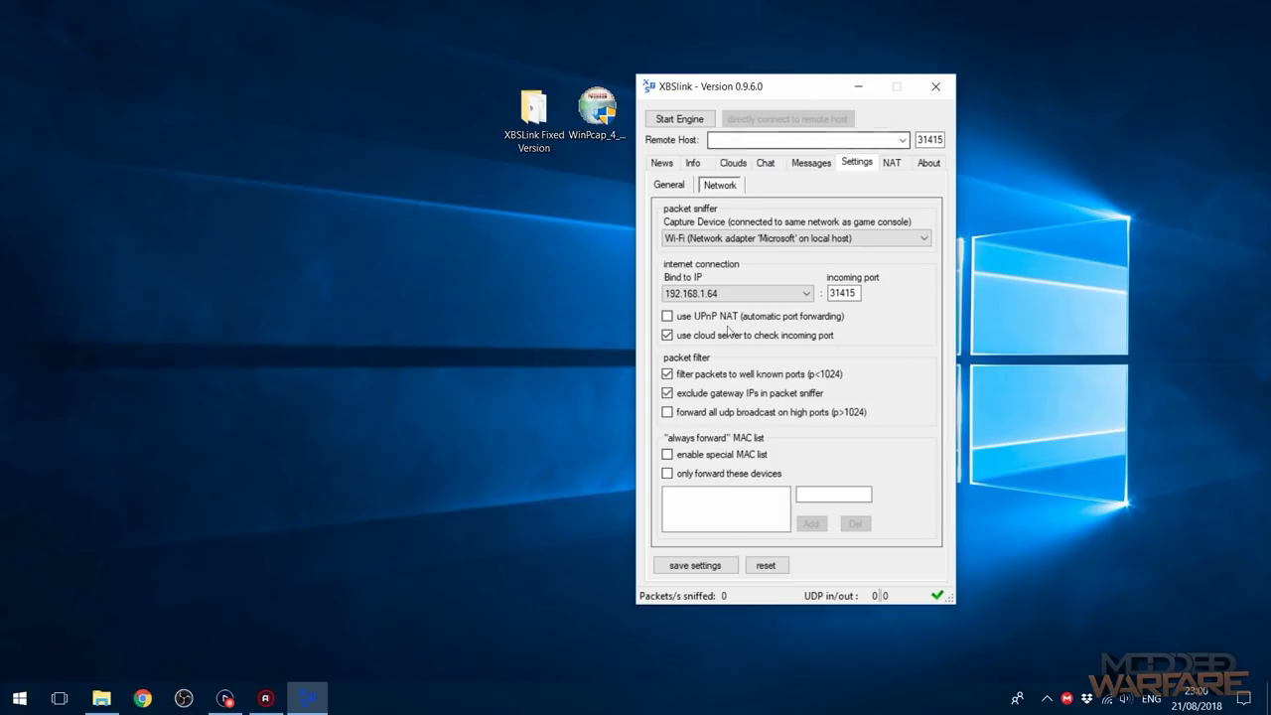
# Step: Open the Windows Network Connections window through the adapter options, minimize Settings and reposition the connections window
pyautogui.moveTo(701, 377)
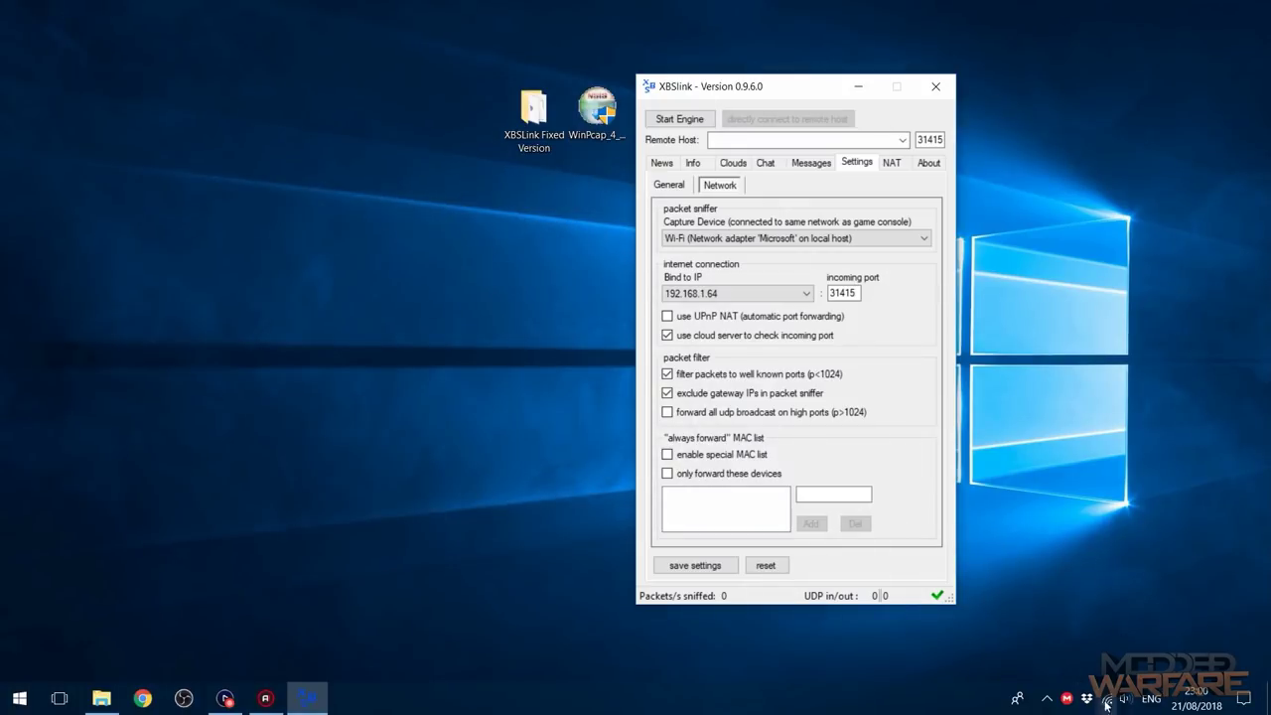
pyautogui.moveTo(1114, 705)
pyautogui.rightClick(1109, 701)
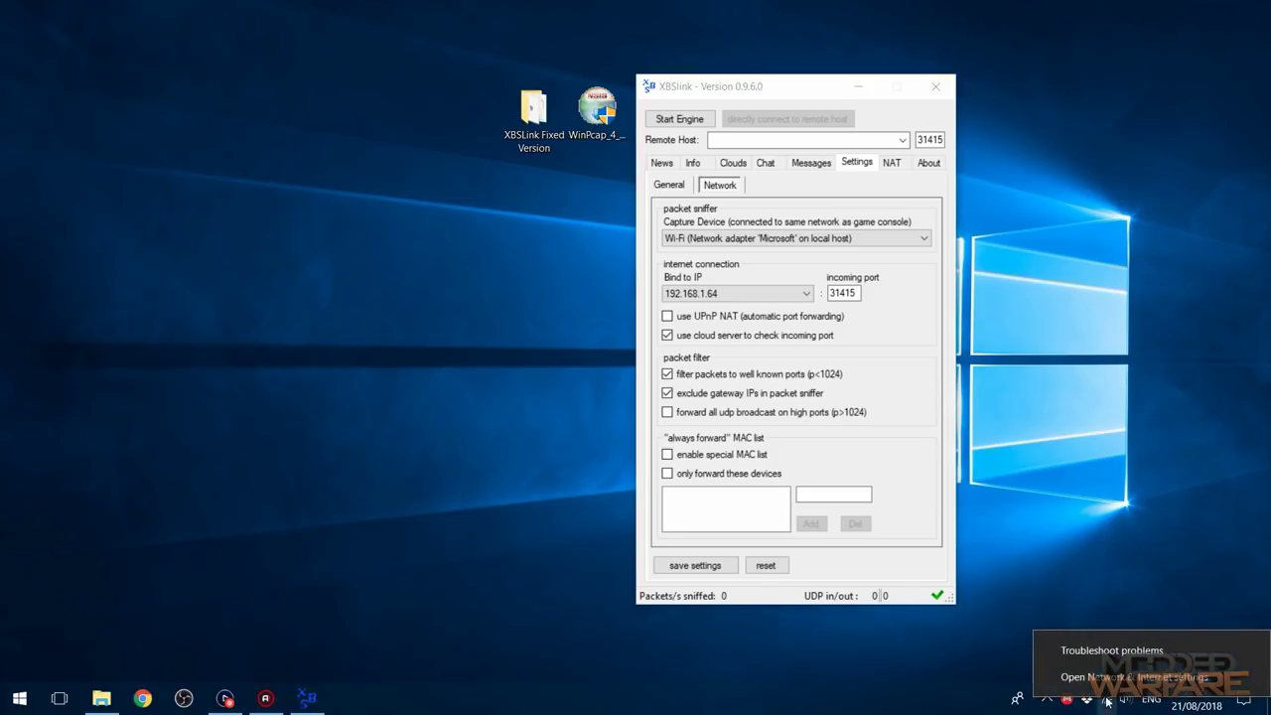
pyautogui.click(1129, 678)
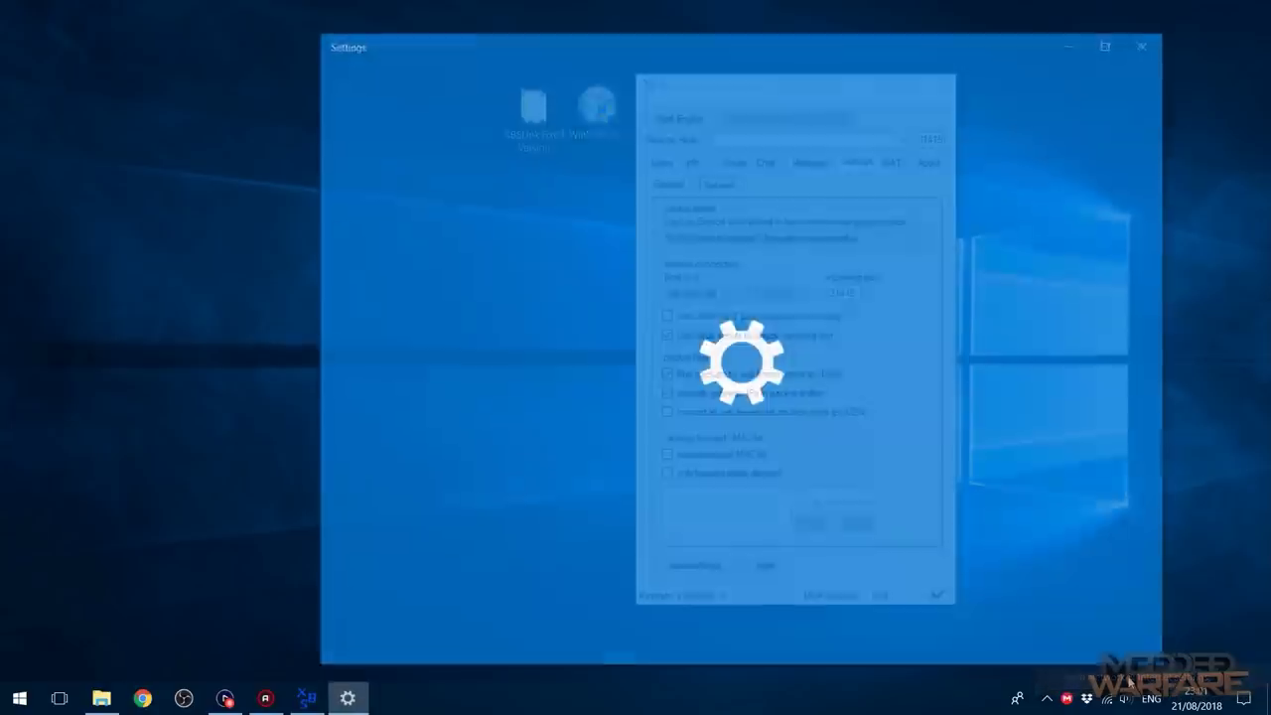
pyautogui.click(732, 453)
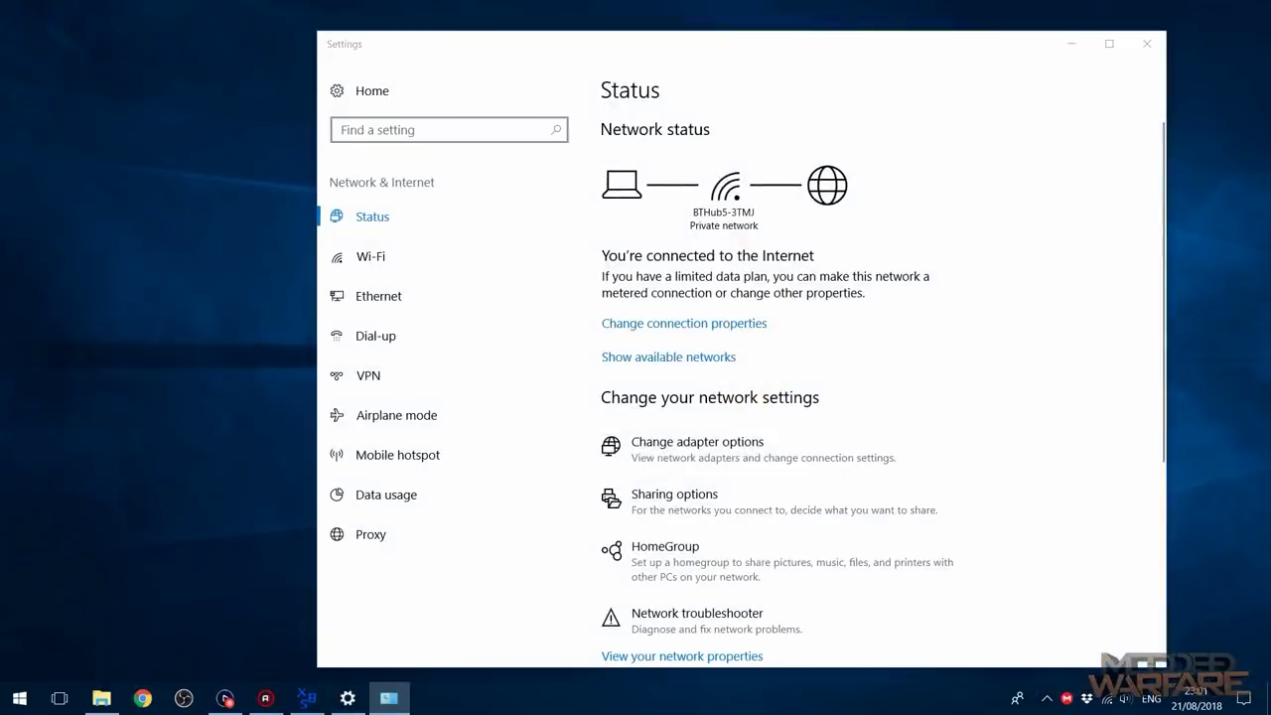
pyautogui.click(1071, 44)
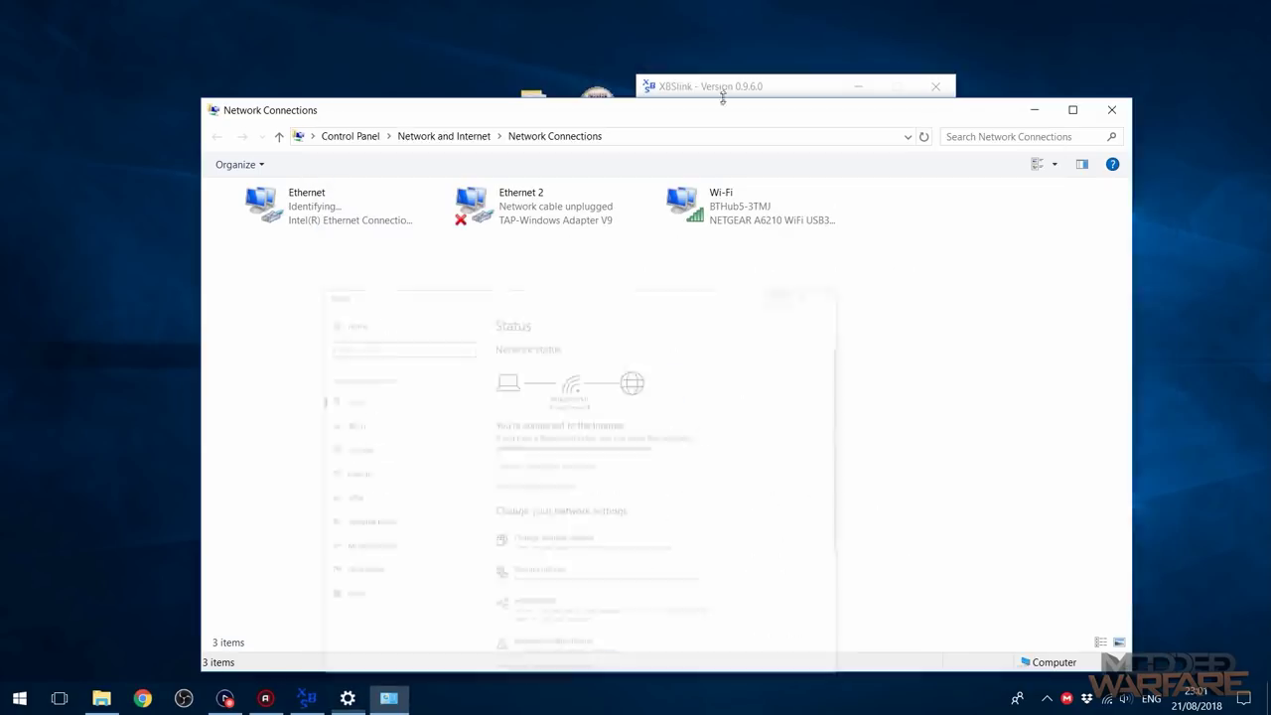
pyautogui.moveTo(684, 116); pyautogui.dragTo(751, 91)
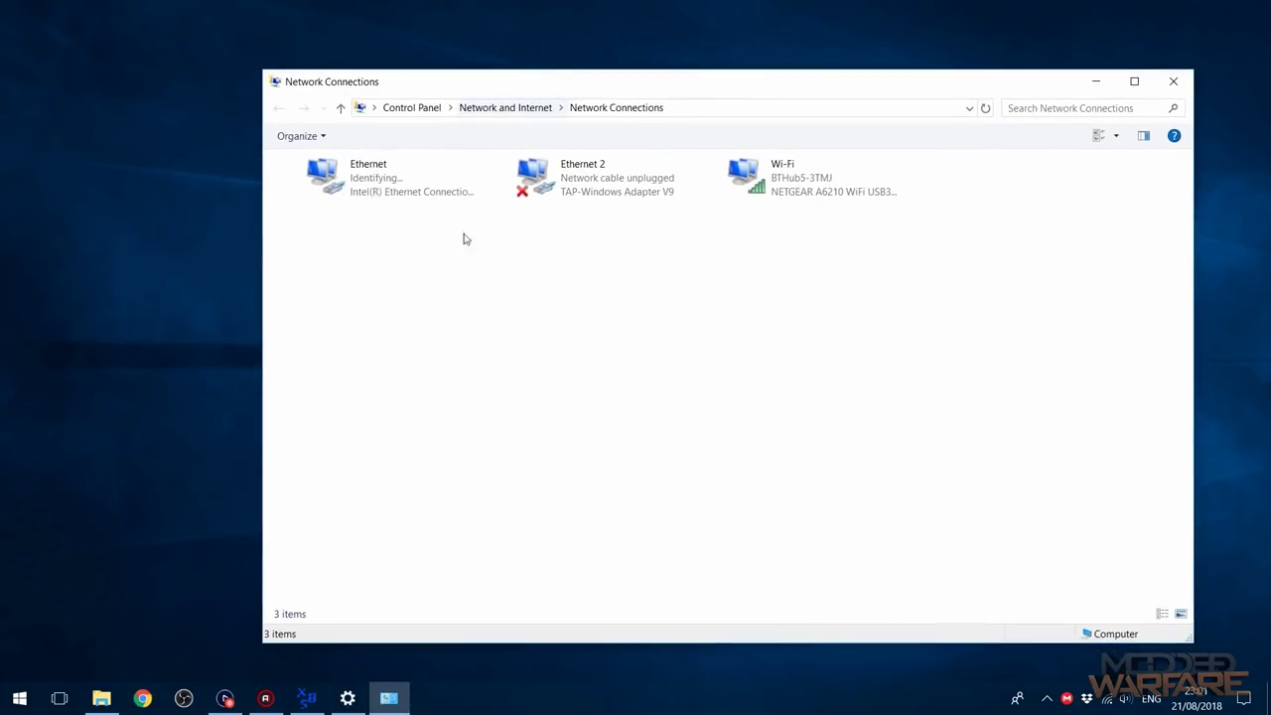
# Step: Share the Wi-Fi adapter's internet connection with other network users, using Ethernet as the home networking connection
pyautogui.click(801, 189)
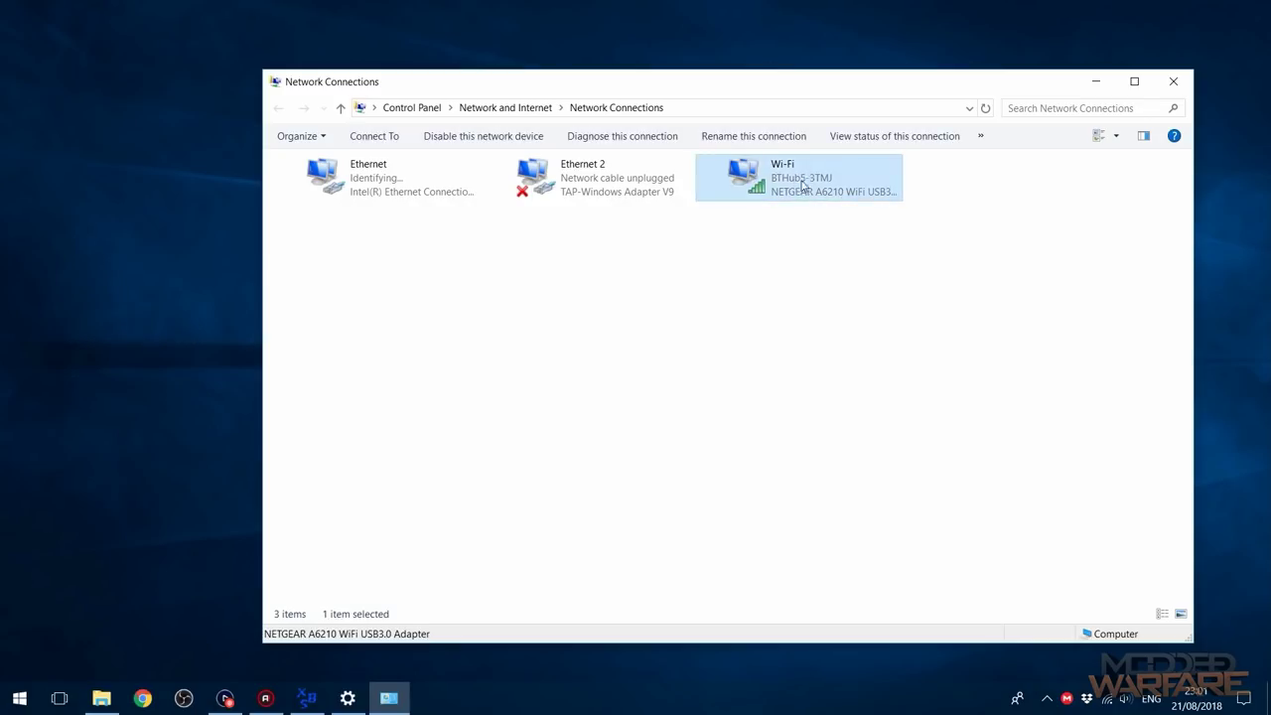
pyautogui.rightClick(794, 182)
pyautogui.click(842, 359)
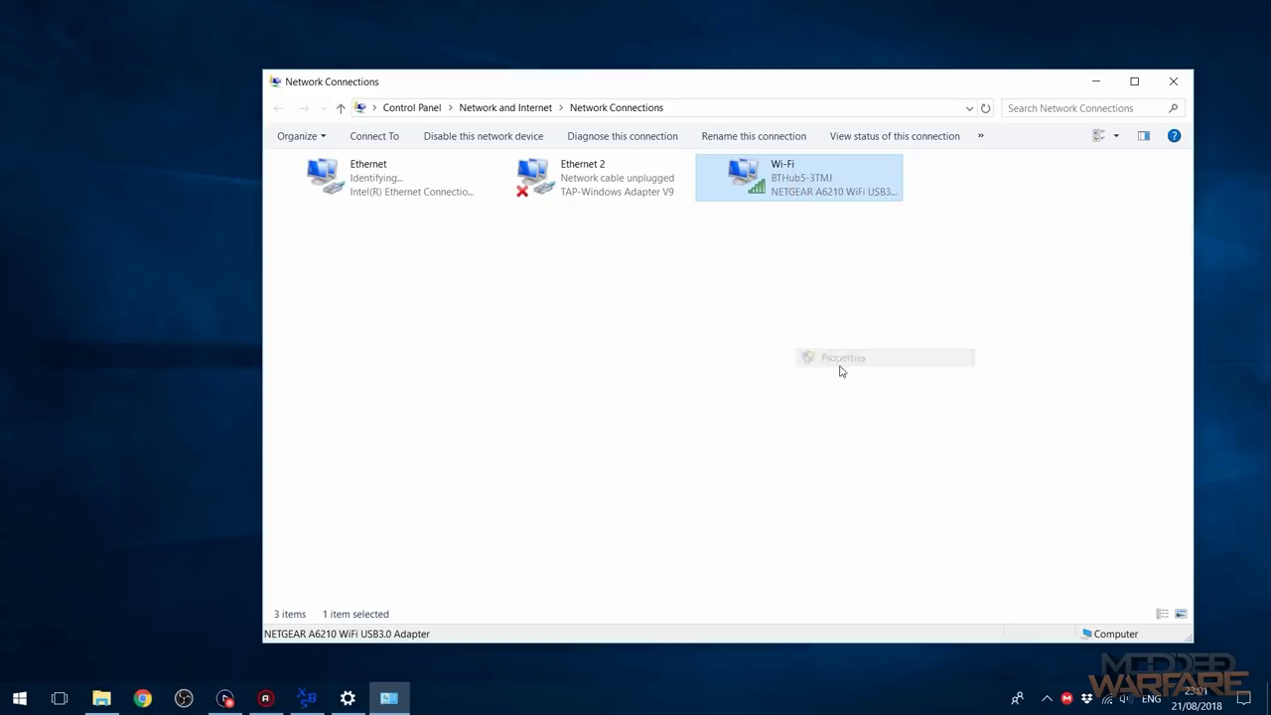
pyautogui.moveTo(404, 159); pyautogui.dragTo(755, 195)
pyautogui.click(719, 213)
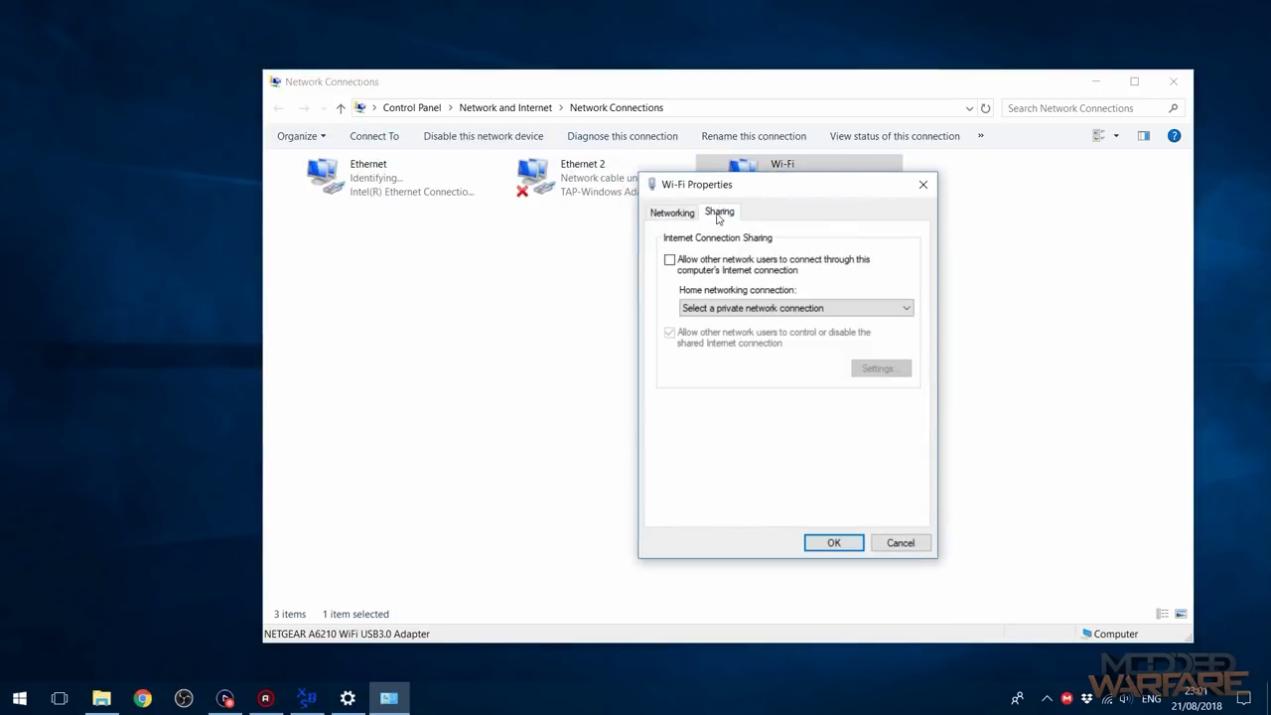
pyautogui.click(755, 271)
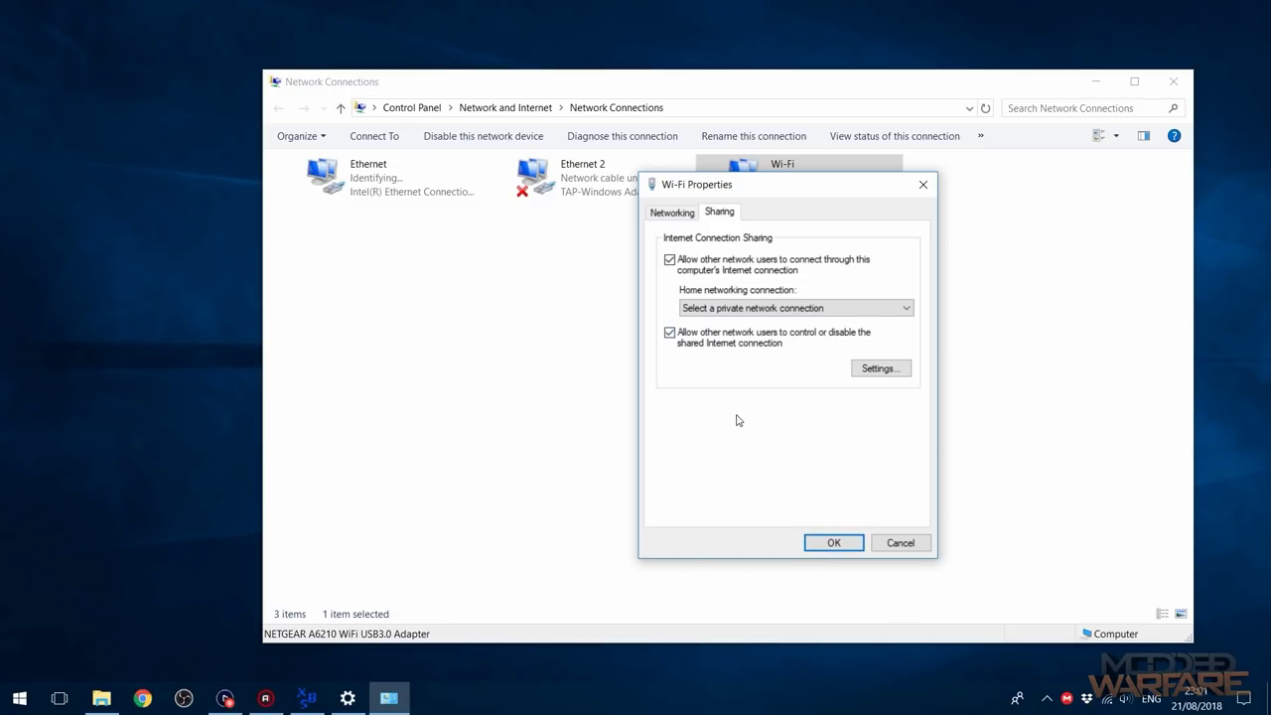
pyautogui.click(822, 310)
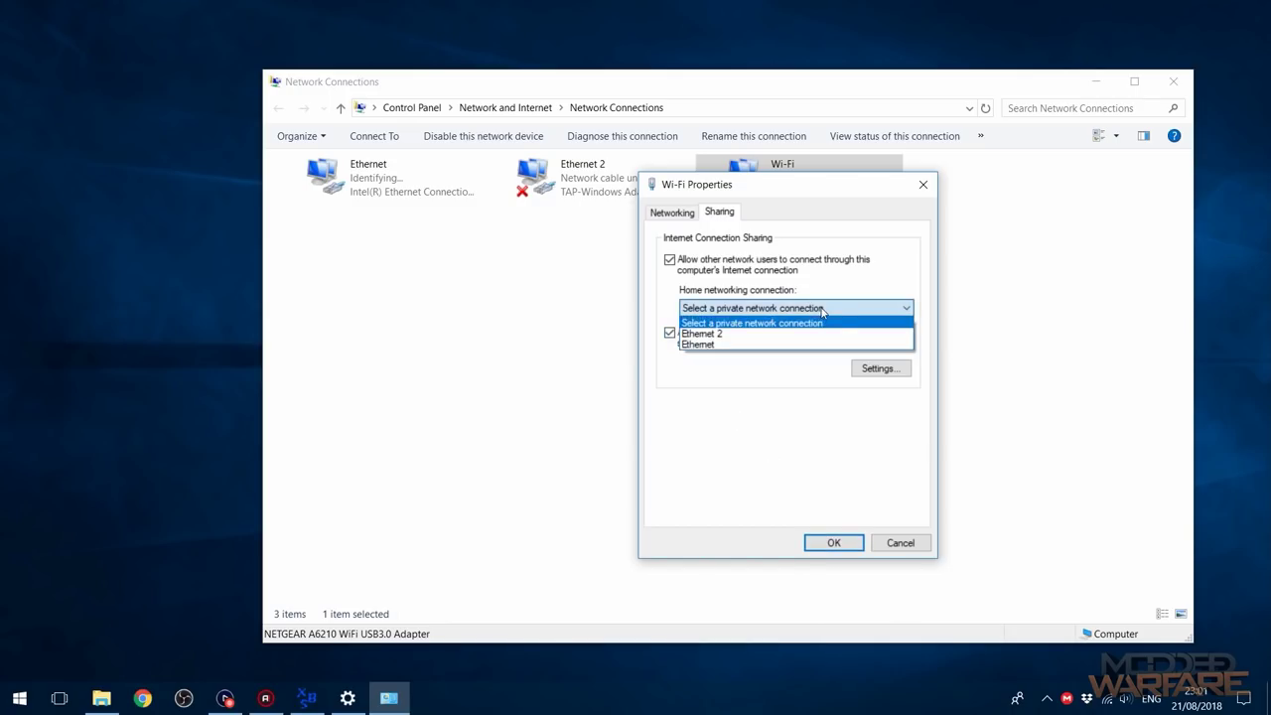
pyautogui.click(730, 344)
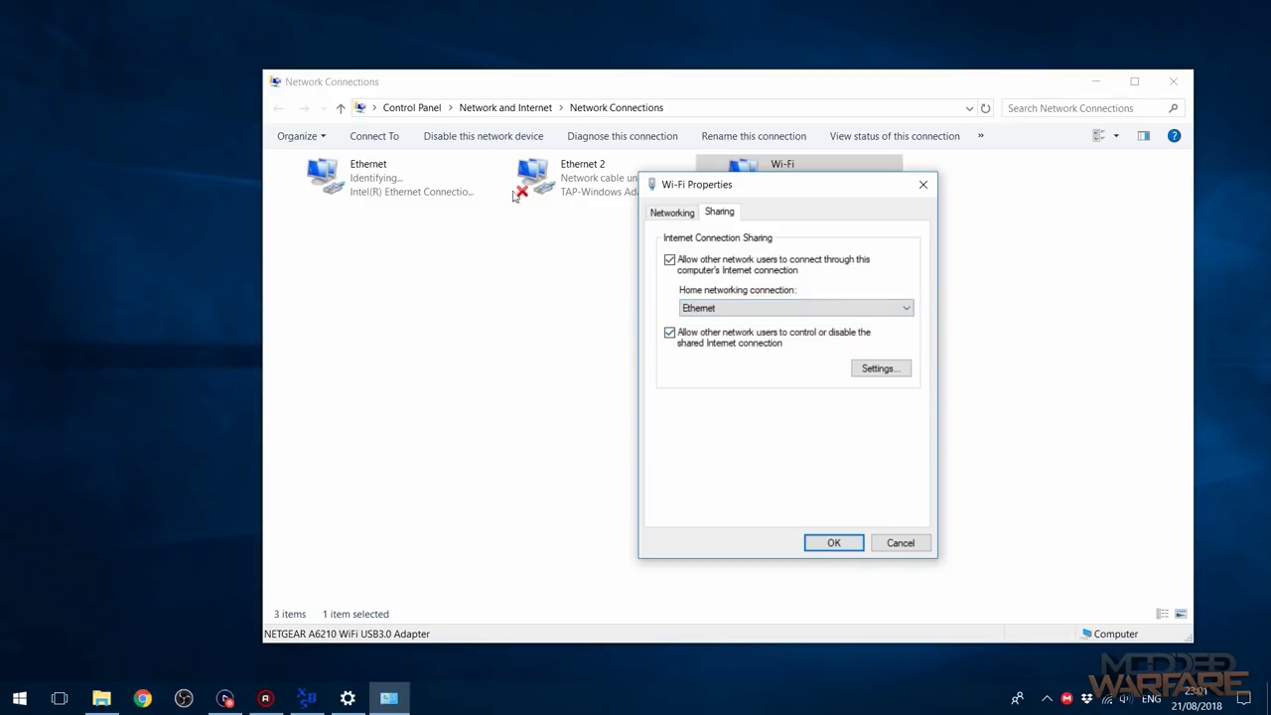
pyautogui.click(835, 545)
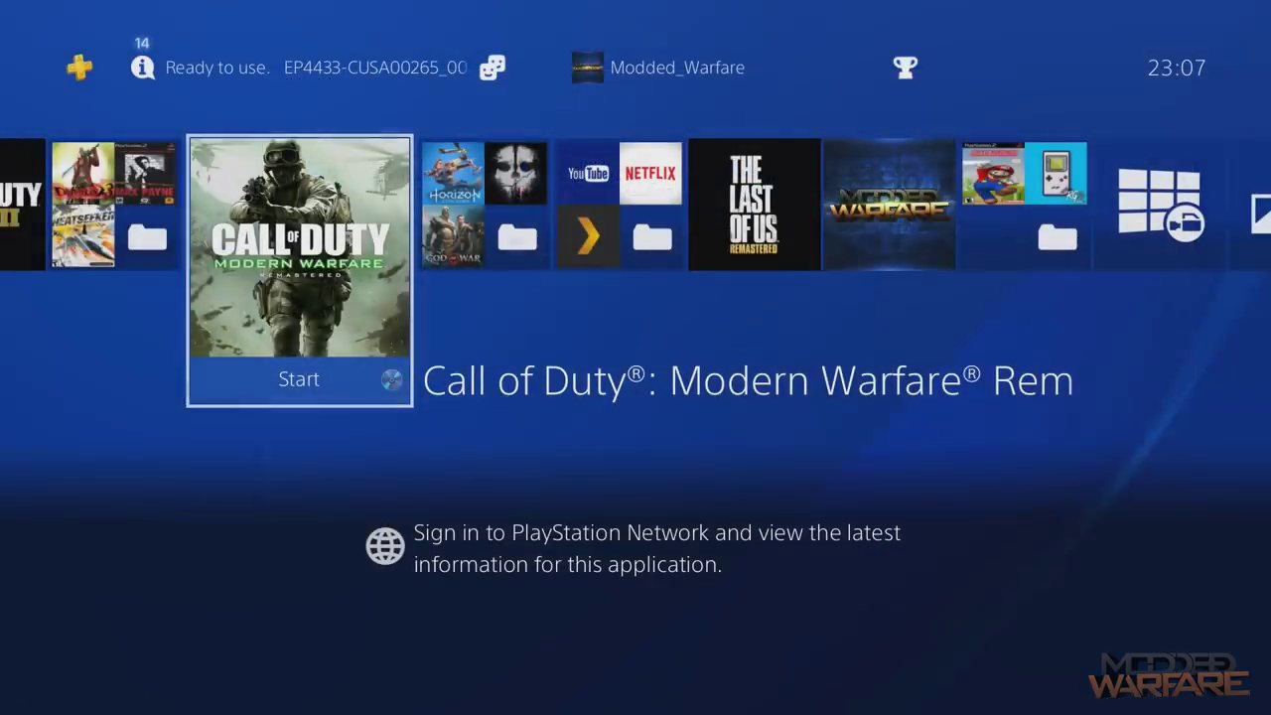
# Step: Switch to the PS4 home screen and open the console's Settings
pyautogui.press('Right')
pyautogui.press('Right')
pyautogui.press('Right')
pyautogui.press('Right')
pyautogui.press('Right')
pyautogui.press('Right')
pyautogui.press('Right')
pyautogui.press('Right')
pyautogui.press('Up')
pyautogui.press('Right')
pyautogui.press('Right')
pyautogui.press('Right')
pyautogui.press('Right')
pyautogui.press('Right')
pyautogui.press('Right')
pyautogui.press('Right')
pyautogui.press('Right')
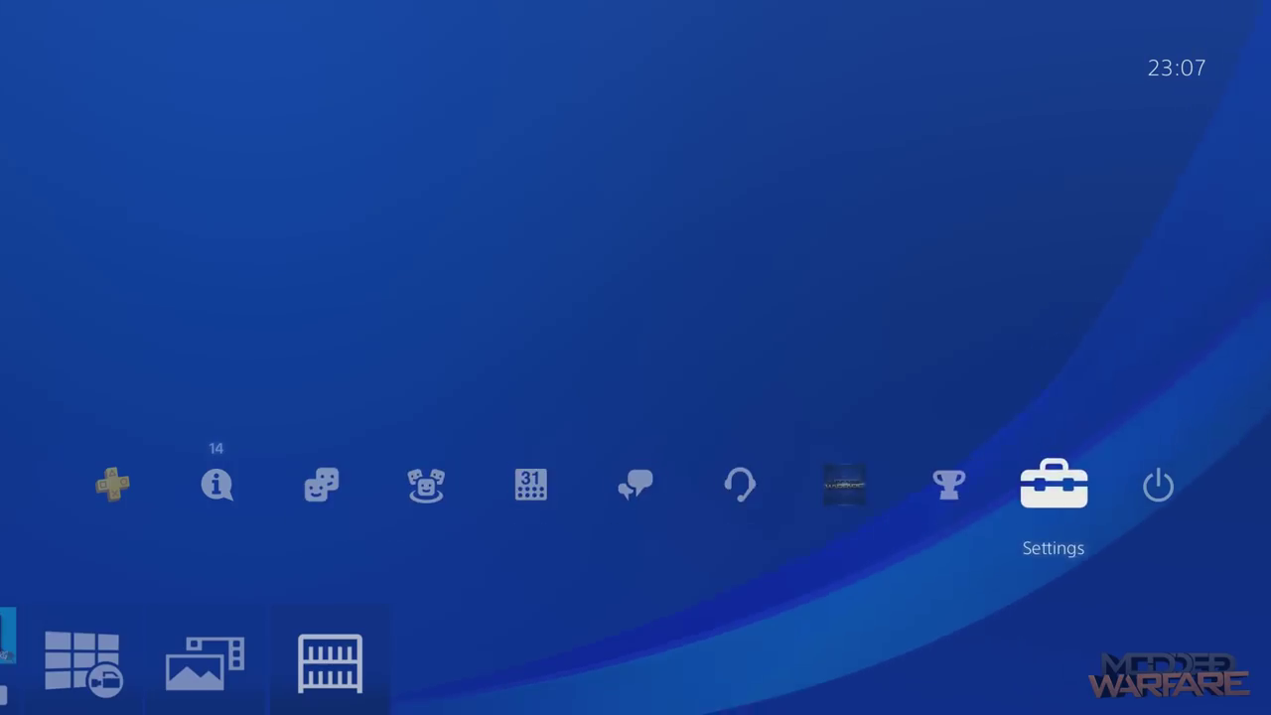
pyautogui.press('Return')
# Step: Open the Network category in the PS4 settings
pyautogui.press('Down')
pyautogui.press('Down')
pyautogui.press('Down')
pyautogui.press('Down')
pyautogui.press('Down')
pyautogui.press('Down')
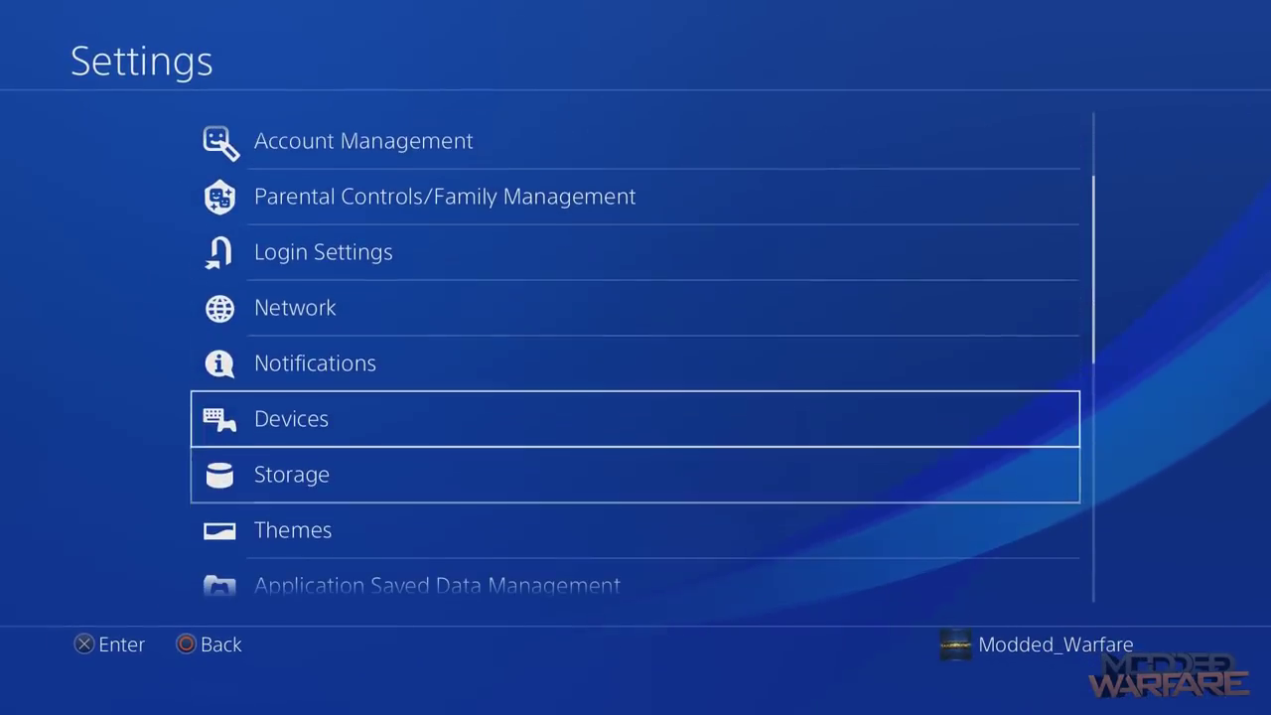
pyautogui.press('Up')
pyautogui.press('Up')
pyautogui.press('Up')
pyautogui.press('Return')
# Step: Set up the PS4 internet connection with a LAN cable and the Easy method
pyautogui.press('Down')
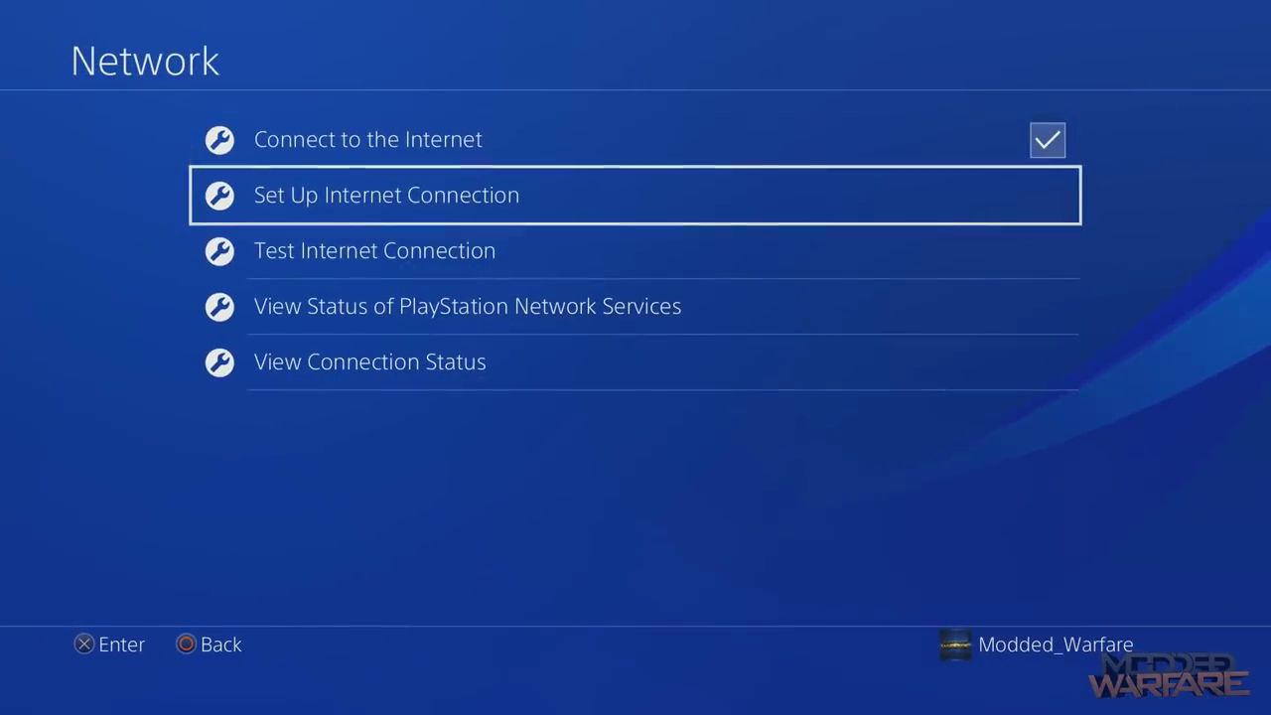
pyautogui.press('Return')
pyautogui.press('Up')
pyautogui.press('Down')
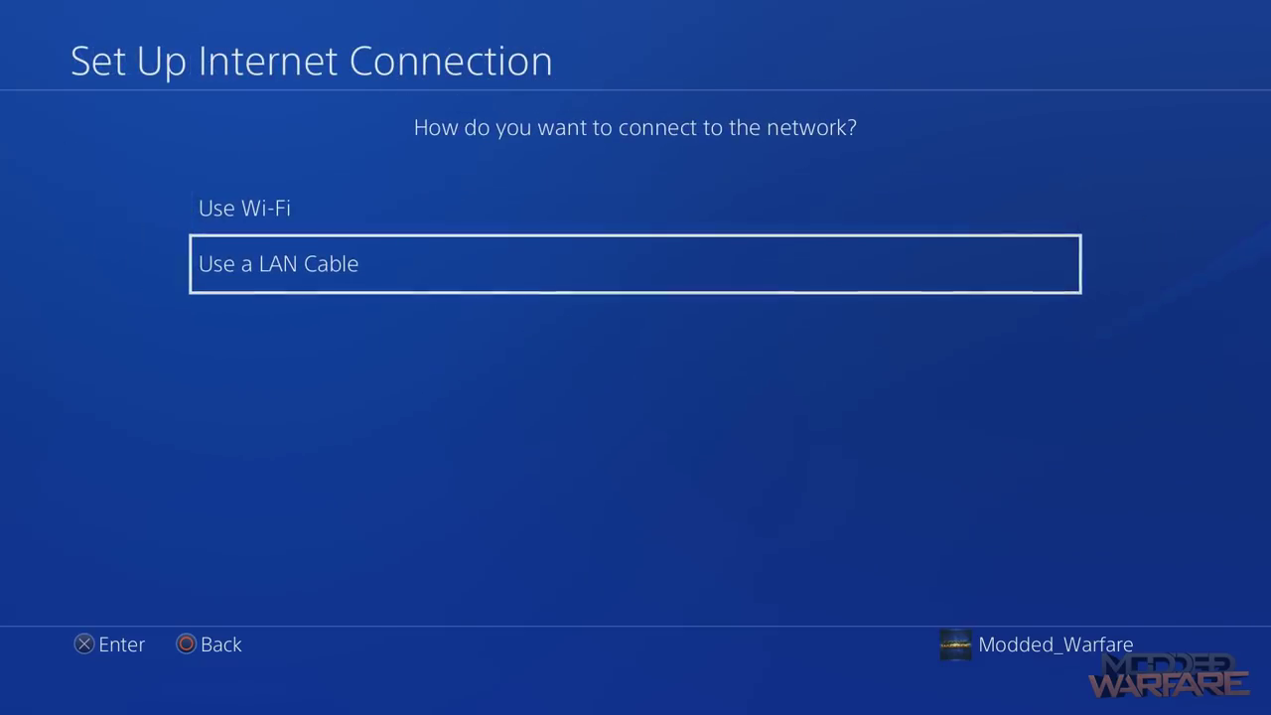
pyautogui.press('Up')
pyautogui.press('Down')
pyautogui.press('Return')
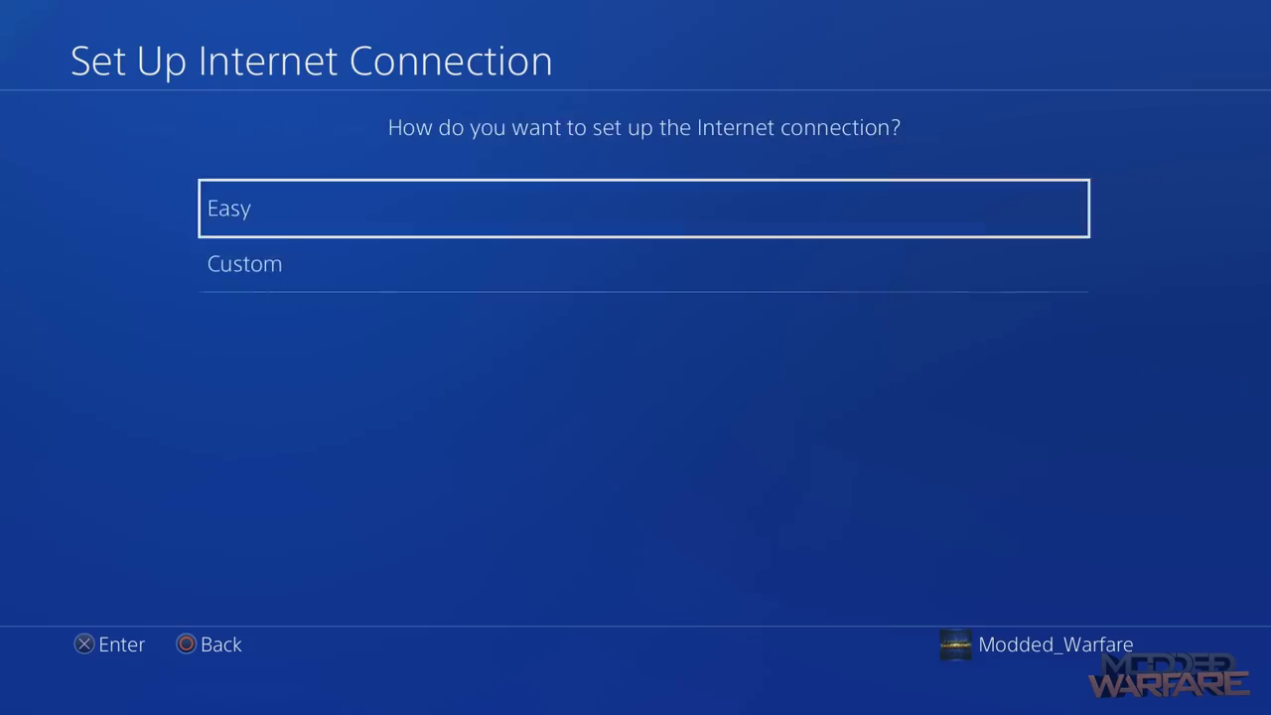
pyautogui.press('Return')
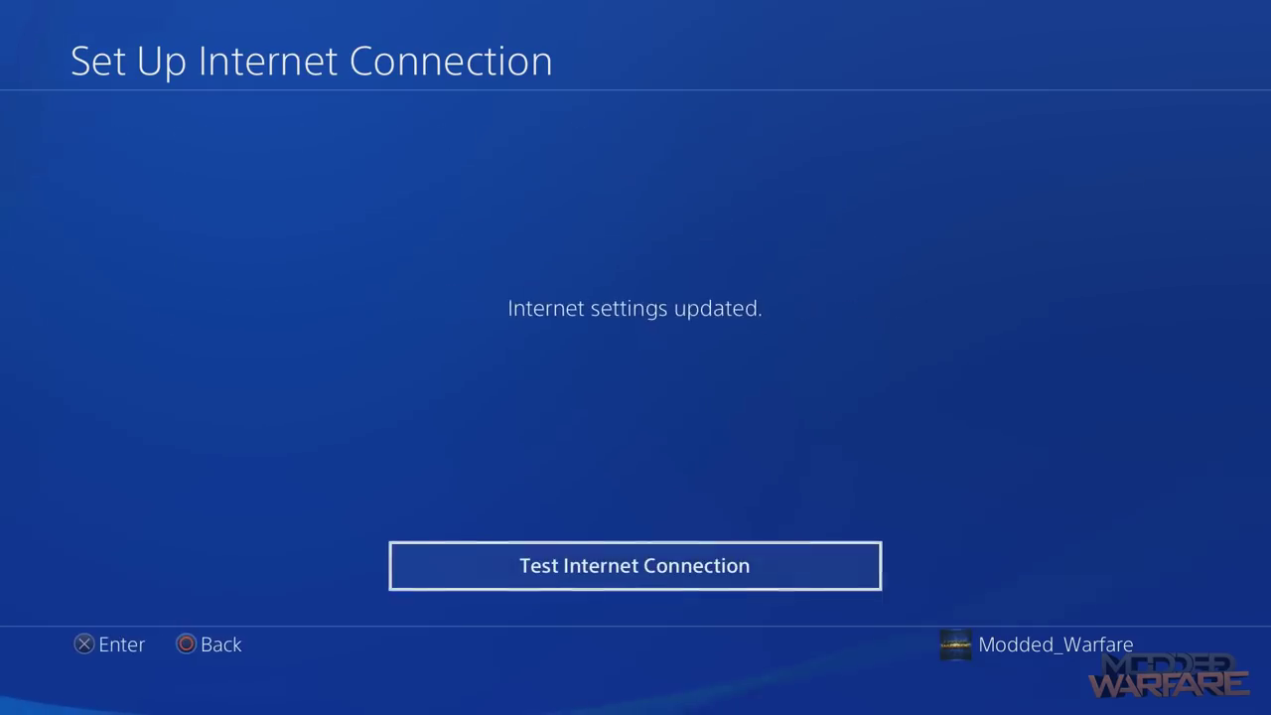
# Step: Leave the internet setup without testing and examine the PS4 connection status
pyautogui.press('Escape')
pyautogui.press('Down')
pyautogui.press('Down')
pyautogui.press('Down')
pyautogui.press('Return')
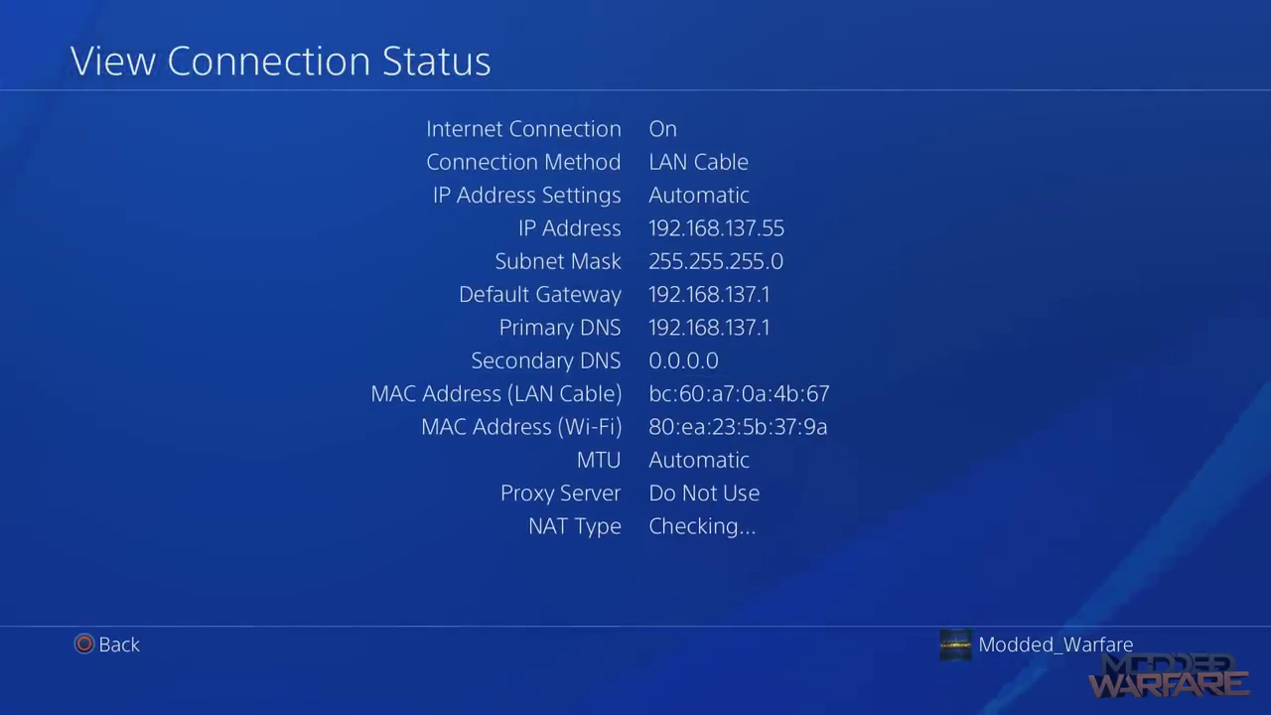
# Step: Exit the PS4 settings and return to the game tiles on the home screen
pyautogui.press('Escape')
pyautogui.press('Escape')
pyautogui.press('Escape')
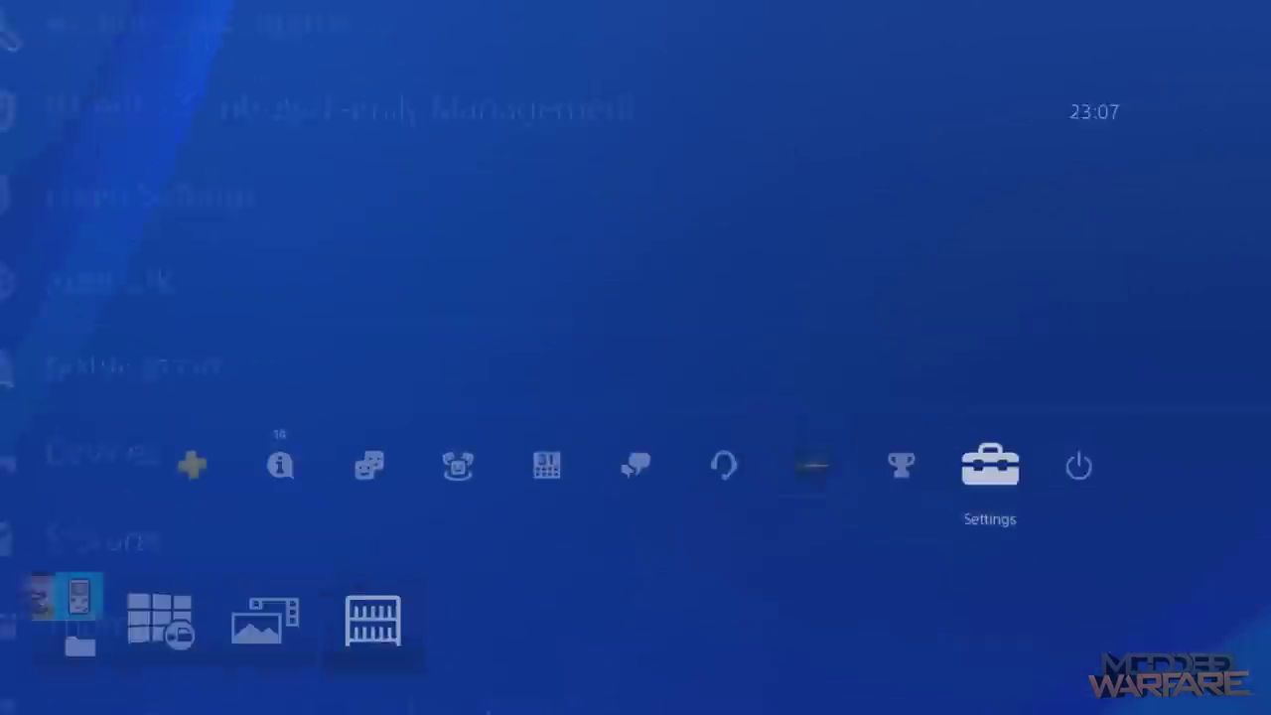
pyautogui.press('Down')
pyautogui.press('Left')
pyautogui.press('Left')
pyautogui.press('Left')
pyautogui.press('Left')
pyautogui.press('Left')
pyautogui.press('Left')
pyautogui.press('Left')
pyautogui.press('Left')
pyautogui.press('Left')
pyautogui.press('Left')
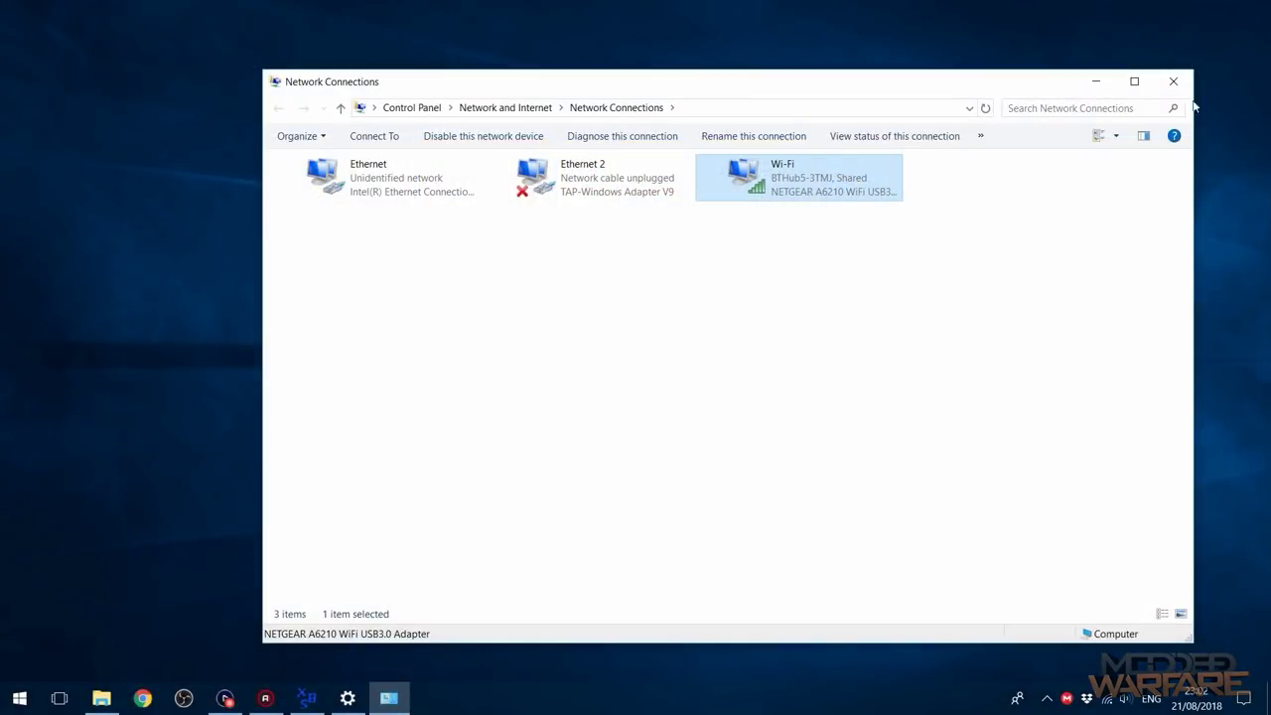
# Step: Back on the PC, close Network Connections and set XBSlink's capture device to the Ethernet Intel(R) Ethernet Connection (2) I218-V adapter
pyautogui.moveTo(1036, 82); pyautogui.dragTo(1010, 143)
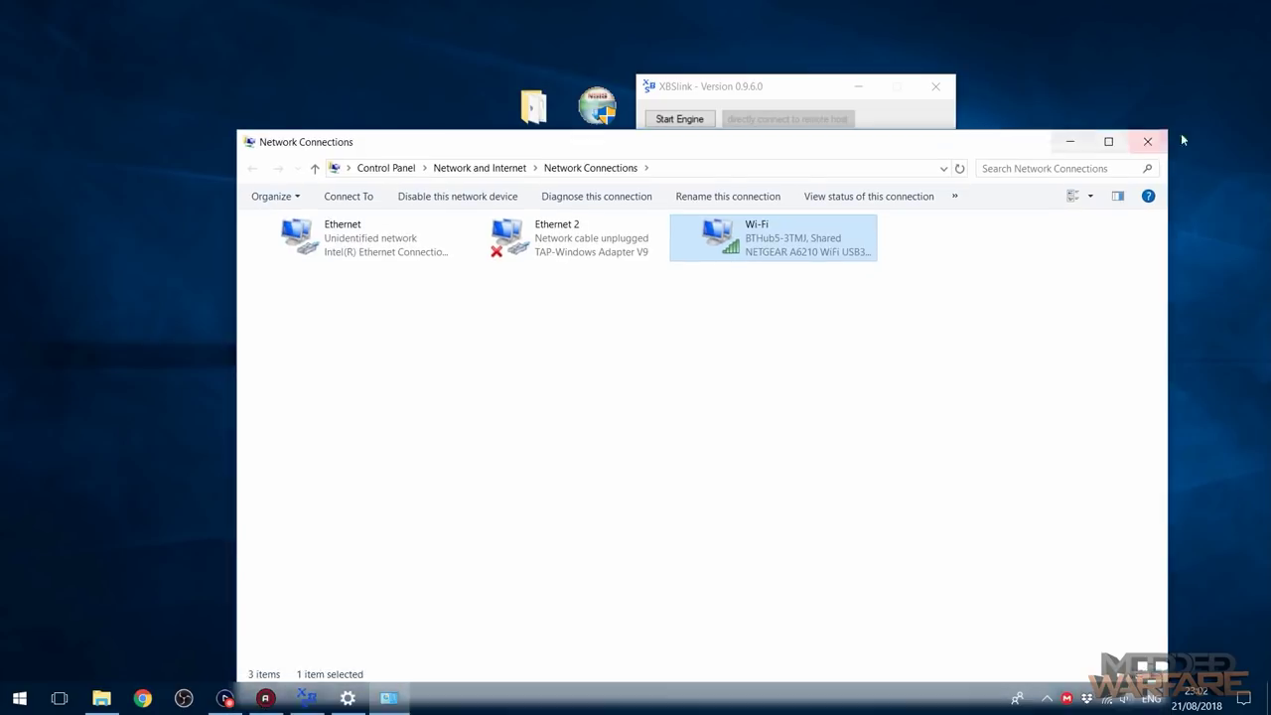
pyautogui.click(1147, 141)
pyautogui.moveTo(781, 86); pyautogui.dragTo(794, 91)
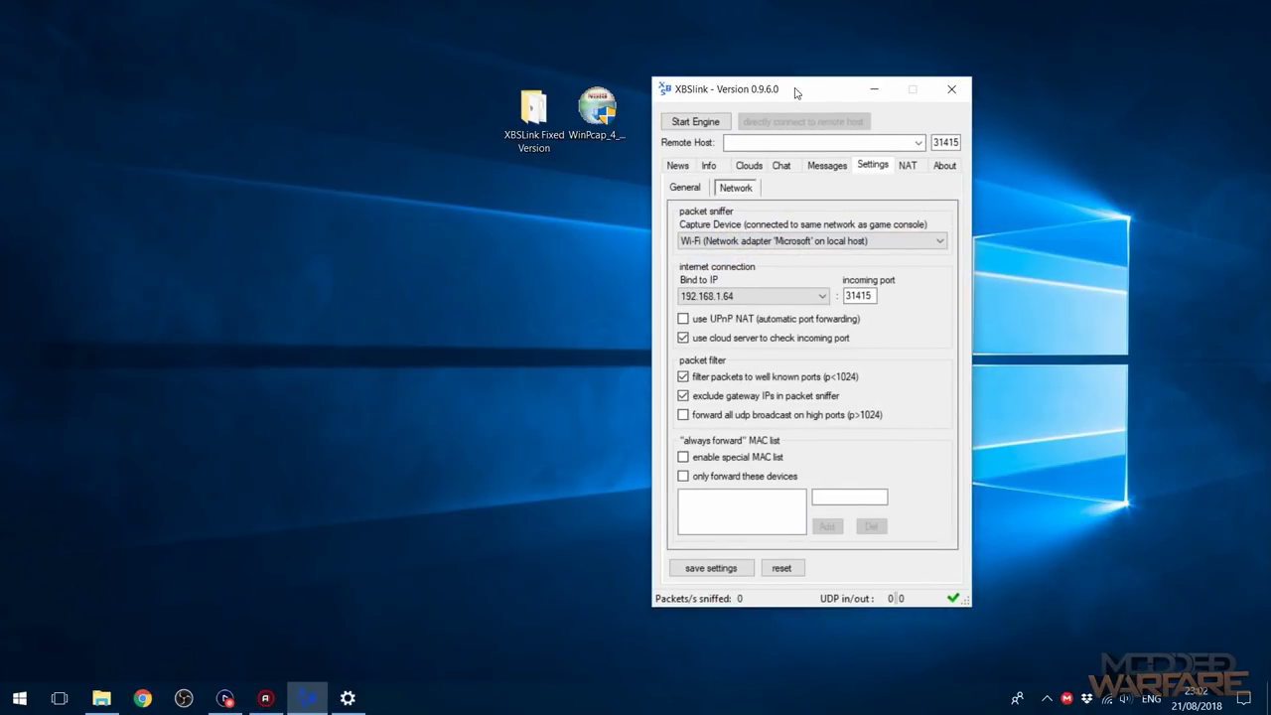
pyautogui.click(840, 241)
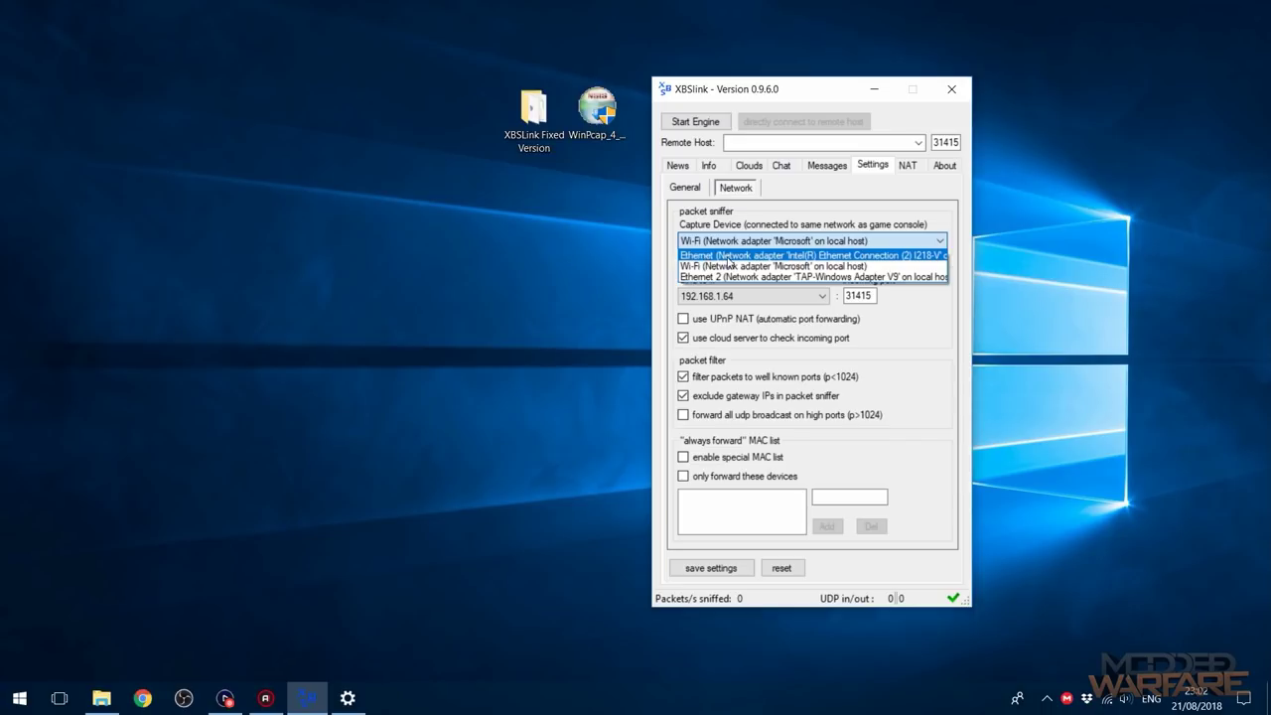
pyautogui.click(728, 256)
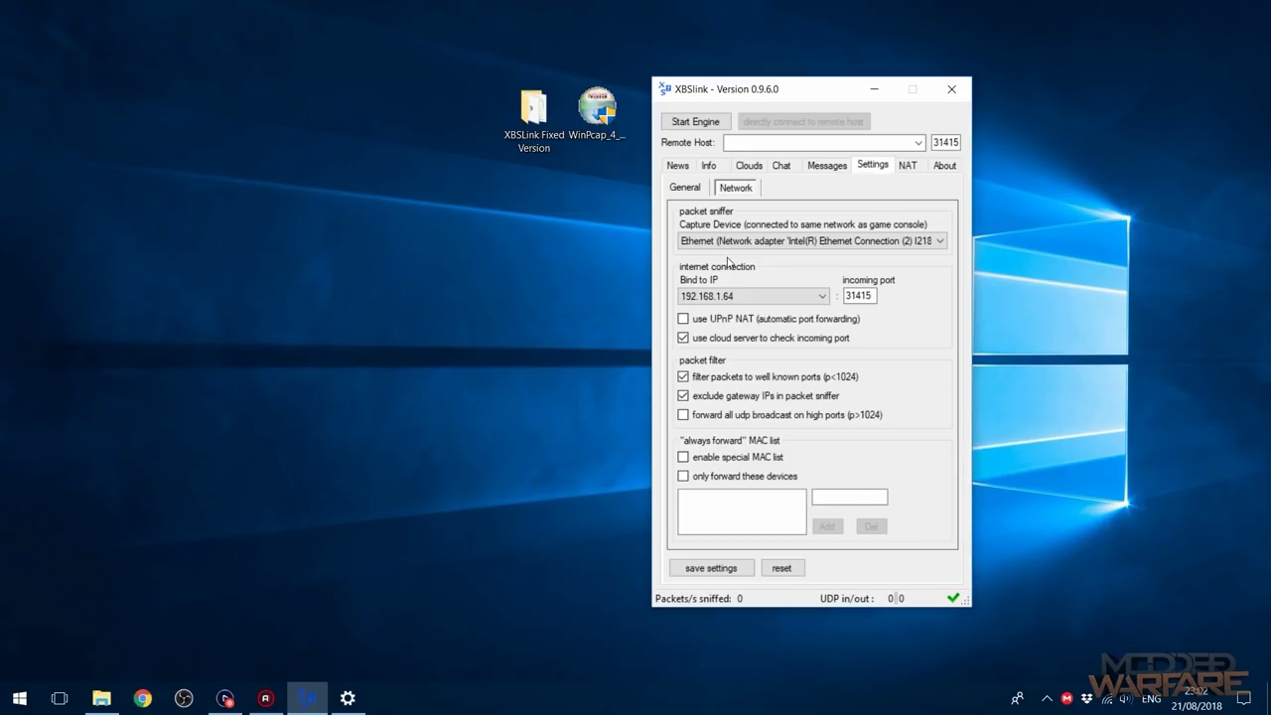
pyautogui.click(730, 246)
# Step: Set the Bind to IP address in XBSlink's network settings to 192.168.1.64
pyautogui.click(726, 295)
pyautogui.click(727, 294)
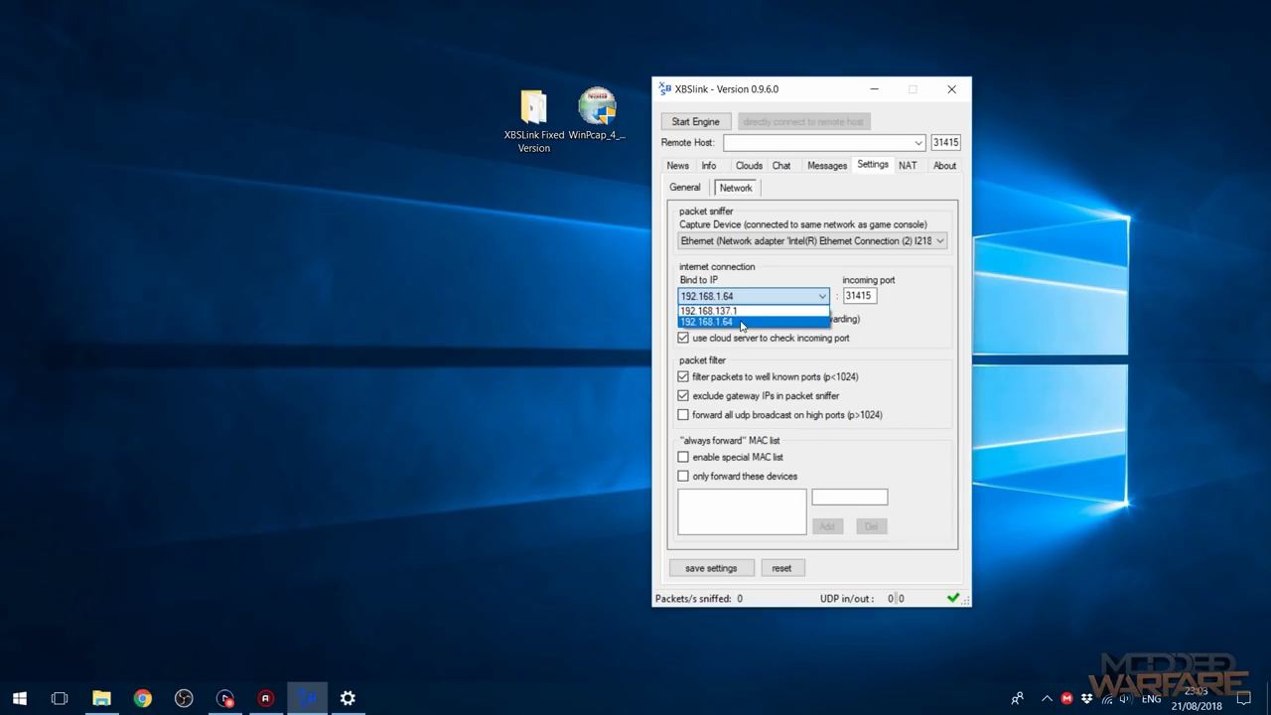
pyautogui.click(740, 323)
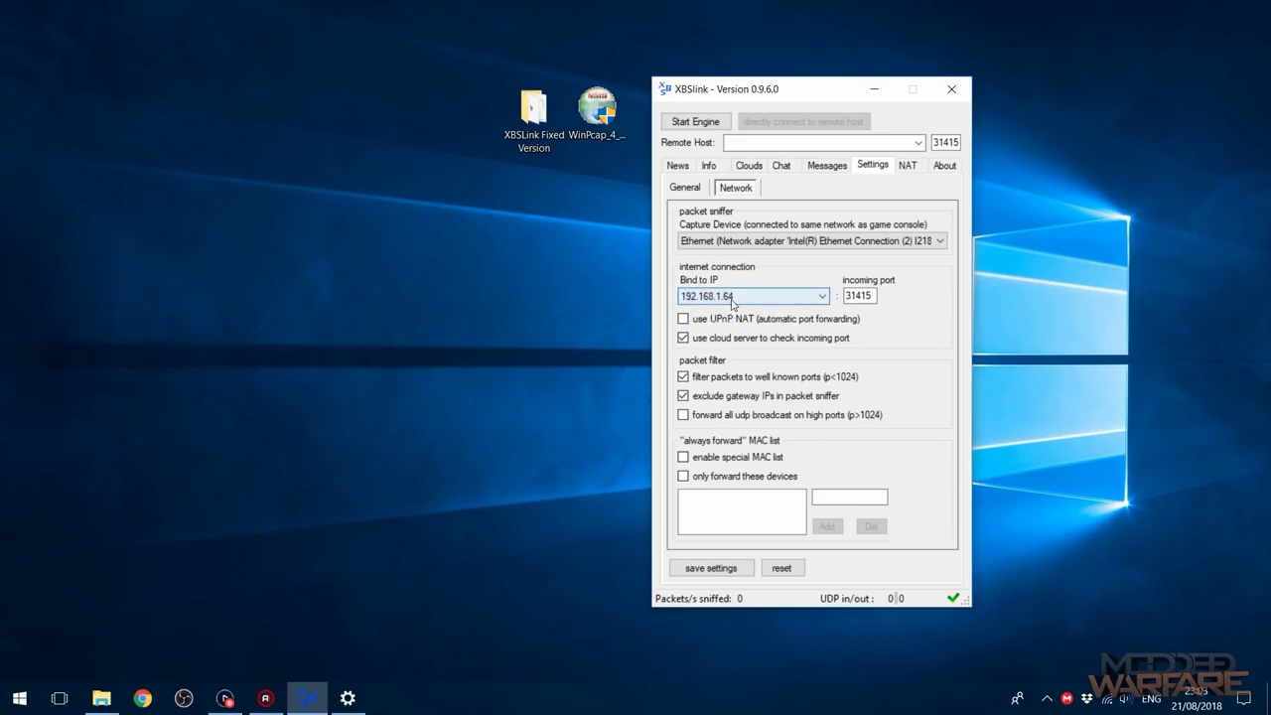
# Step: Run ipconfig in a Command Prompt, check the Wi-Fi adapter's IPv4 address and close the window
pyautogui.click(19, 698)
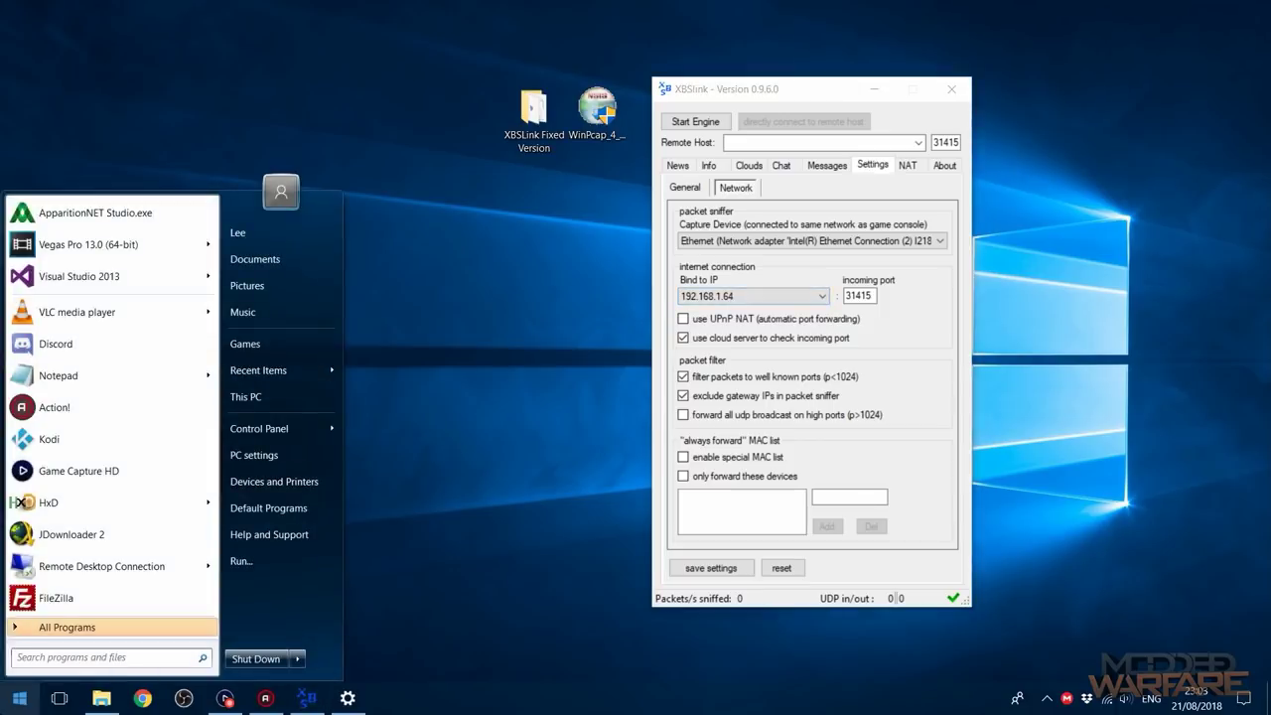
pyautogui.write('cmd')
pyautogui.press('Return')
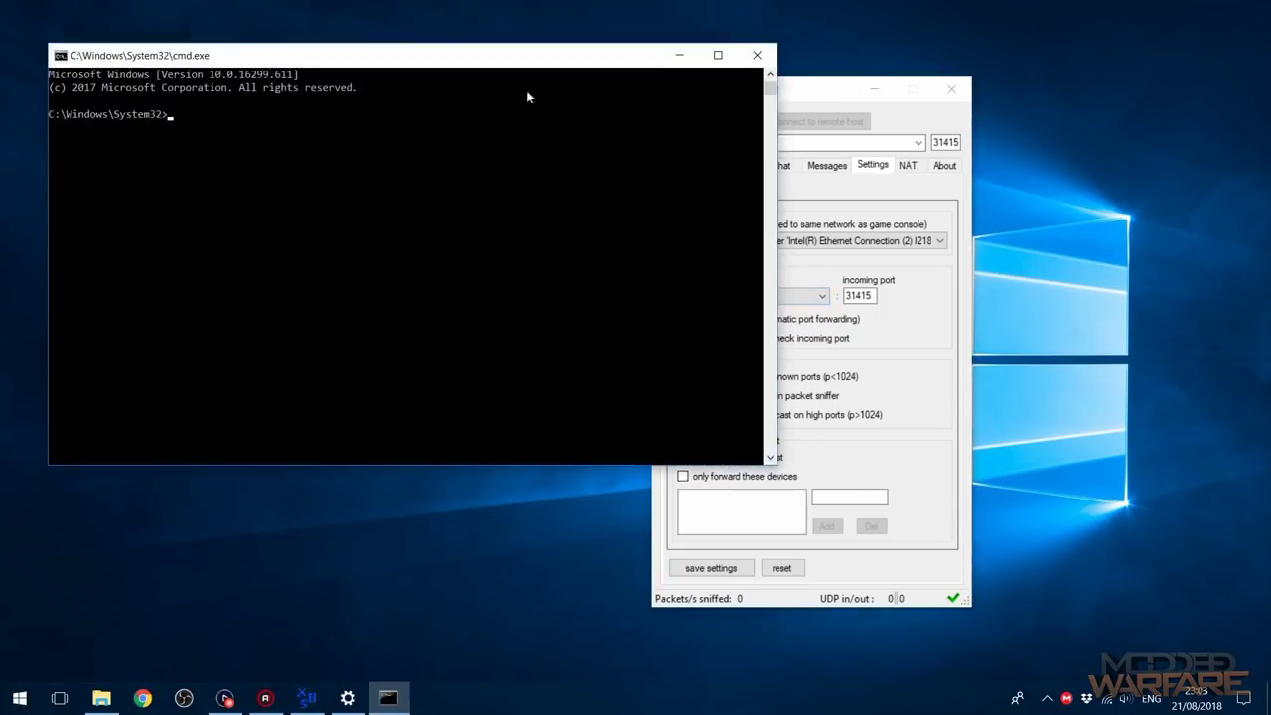
pyautogui.write('ipconfig')
pyautogui.press('Return')
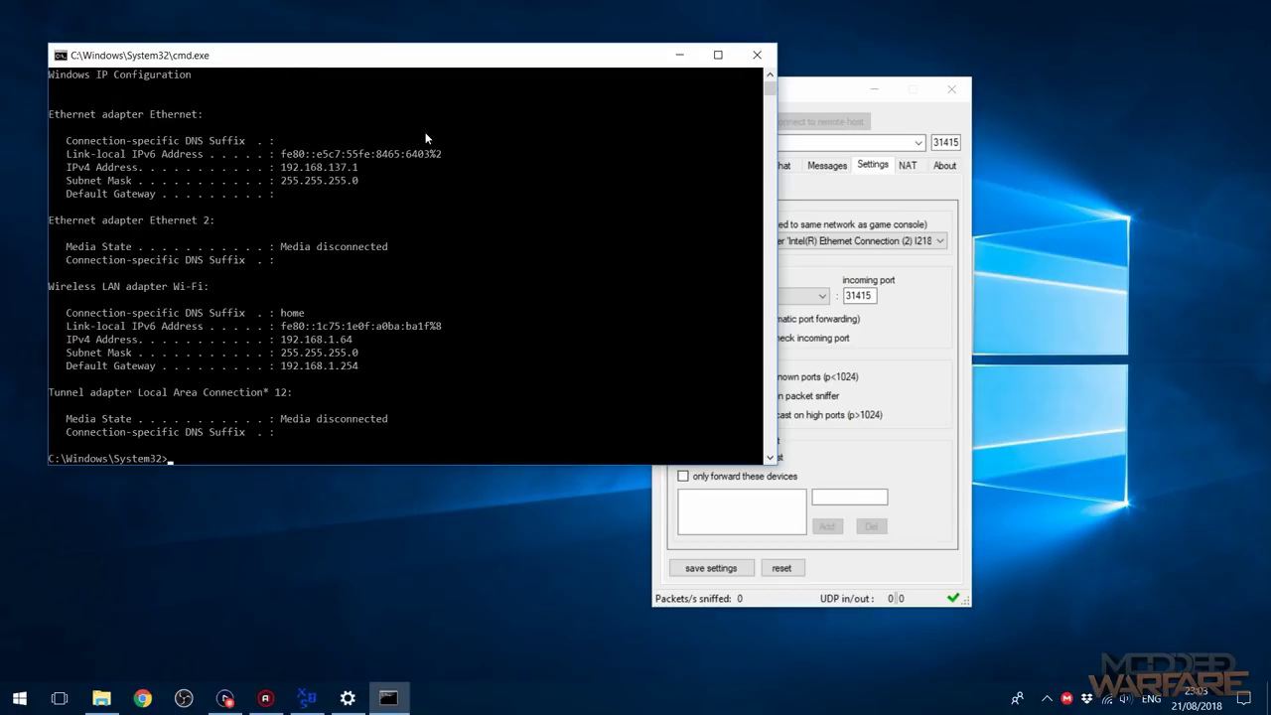
pyautogui.moveTo(52, 287); pyautogui.dragTo(266, 289)
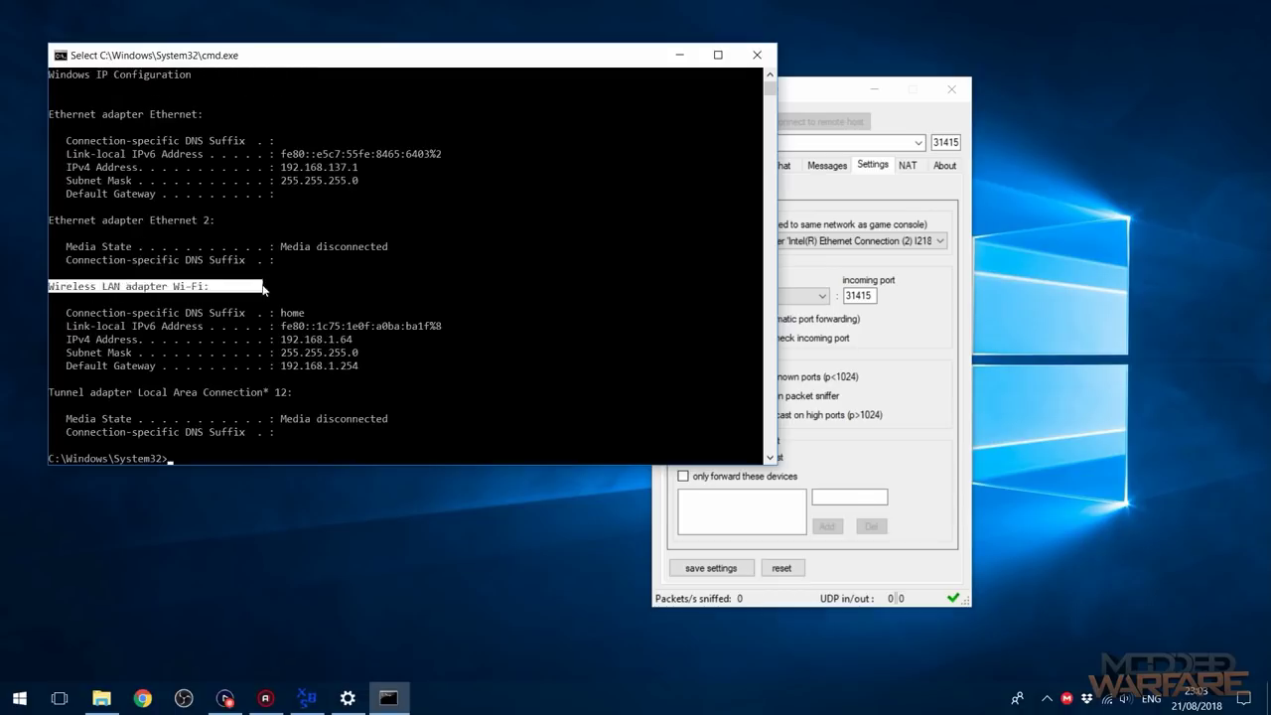
pyautogui.scroll(-2, 284, 313)
pyautogui.click(266, 220)
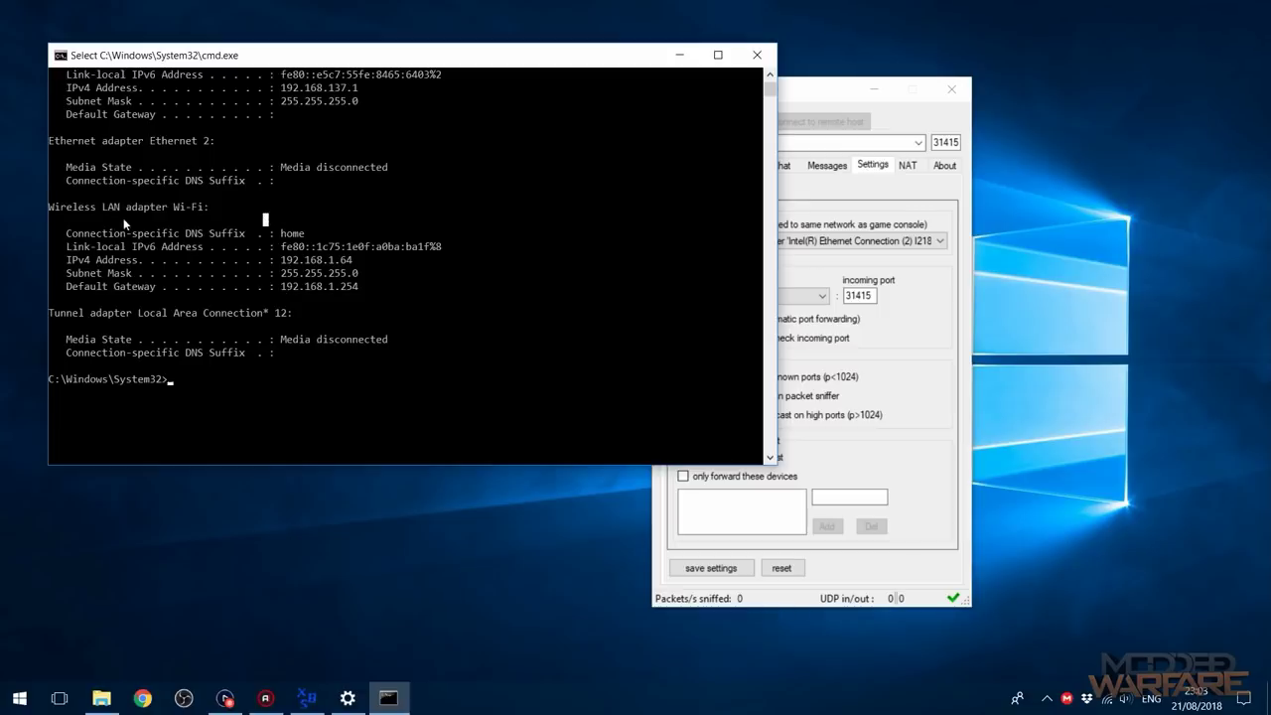
pyautogui.moveTo(282, 260); pyautogui.dragTo(365, 265)
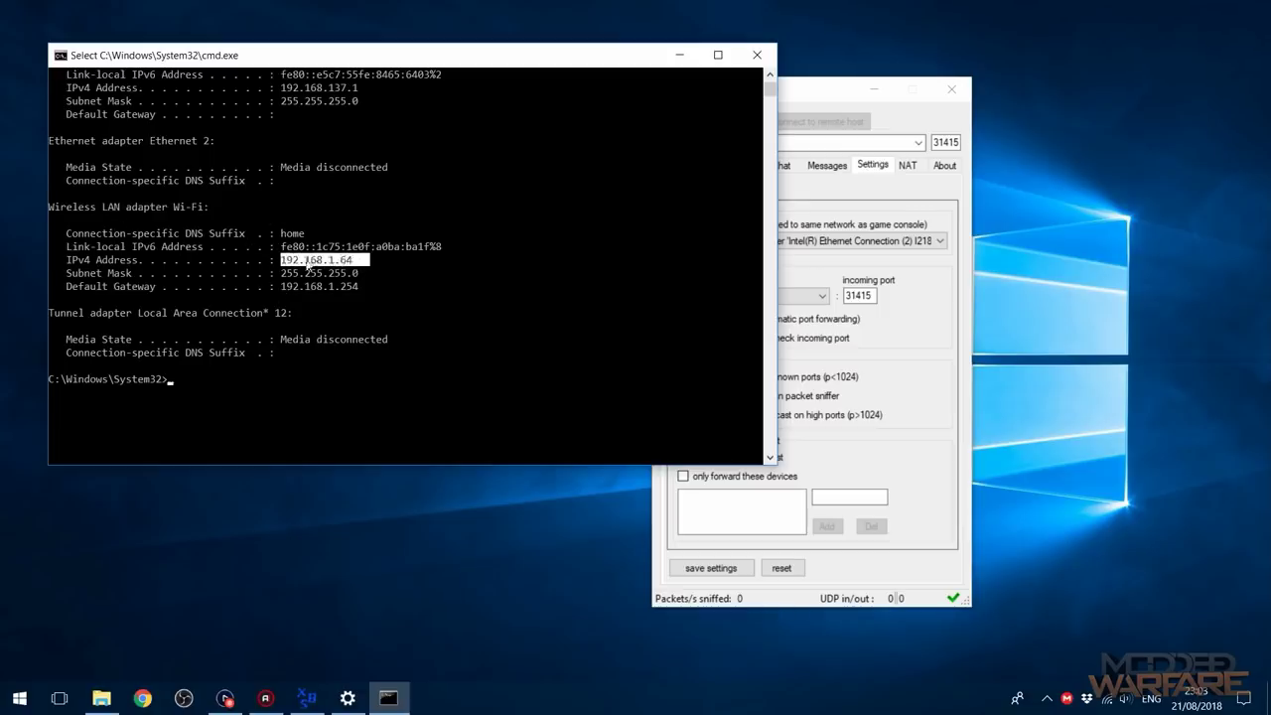
pyautogui.click(757, 55)
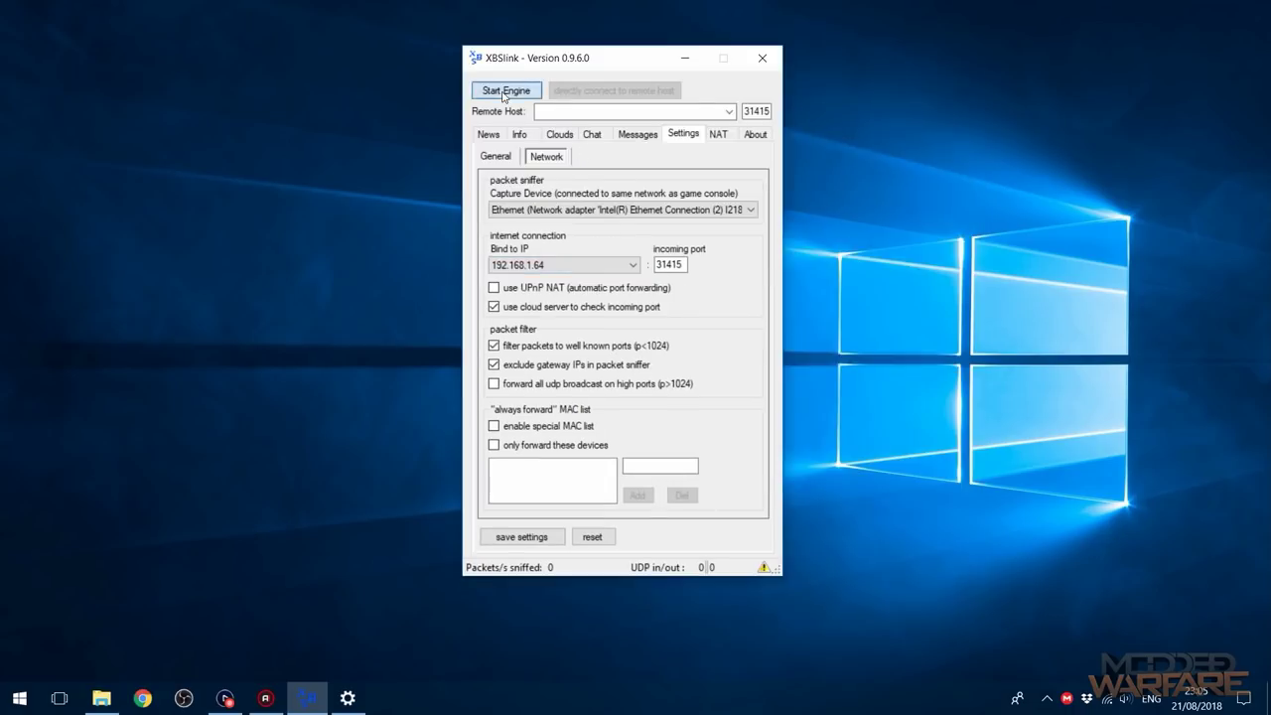
# Step: Start the XBSlink engine, dismiss the incoming port warning and open the Clouds page
pyautogui.click(505, 91)
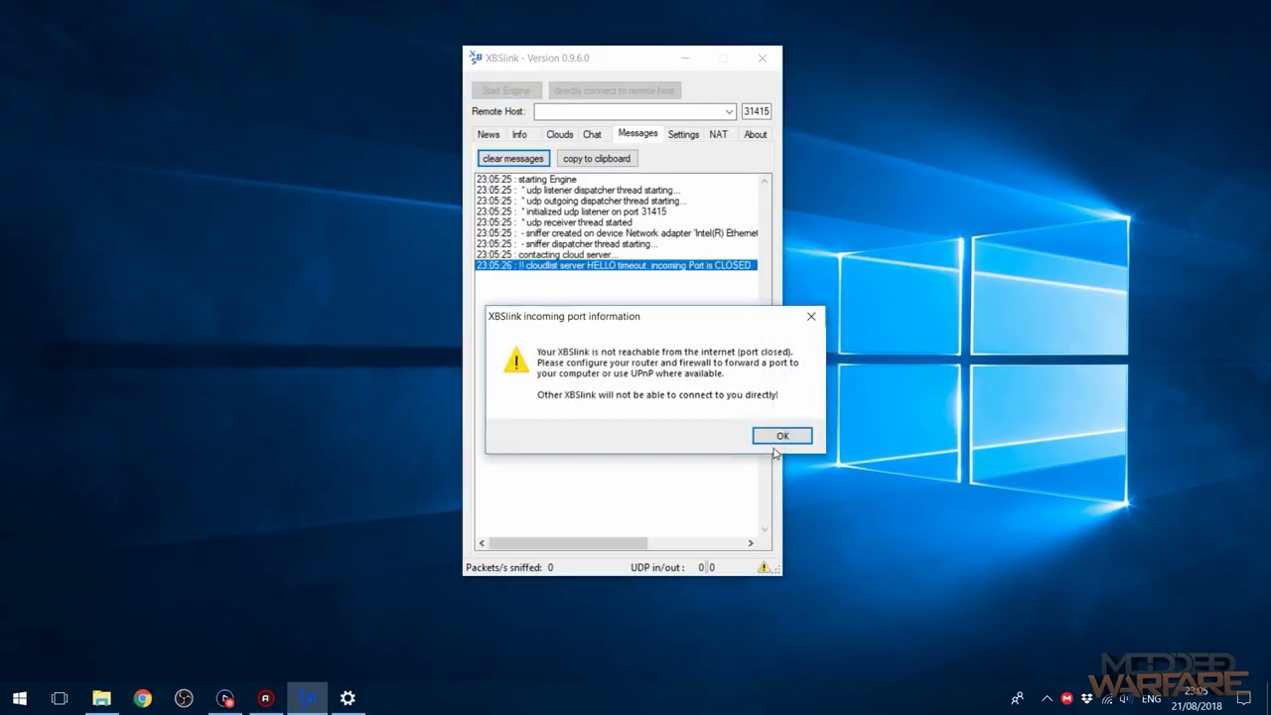
pyautogui.moveTo(626, 316); pyautogui.dragTo(608, 300)
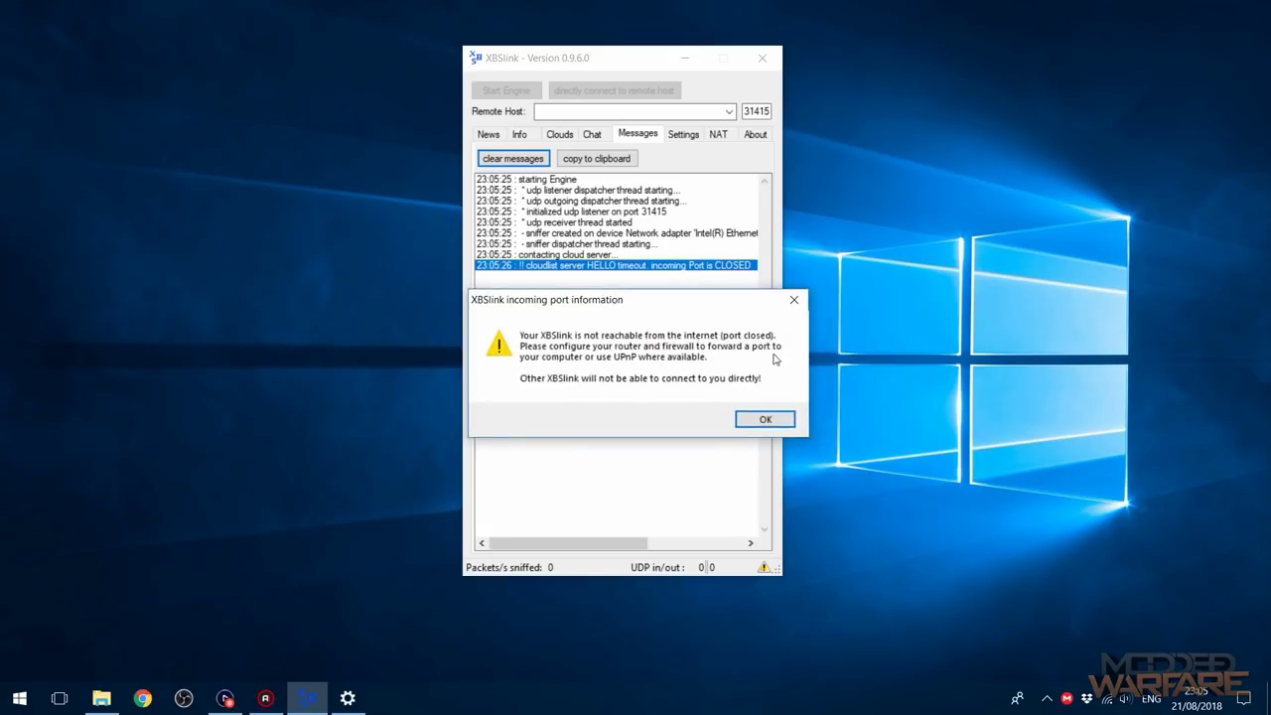
pyautogui.click(764, 420)
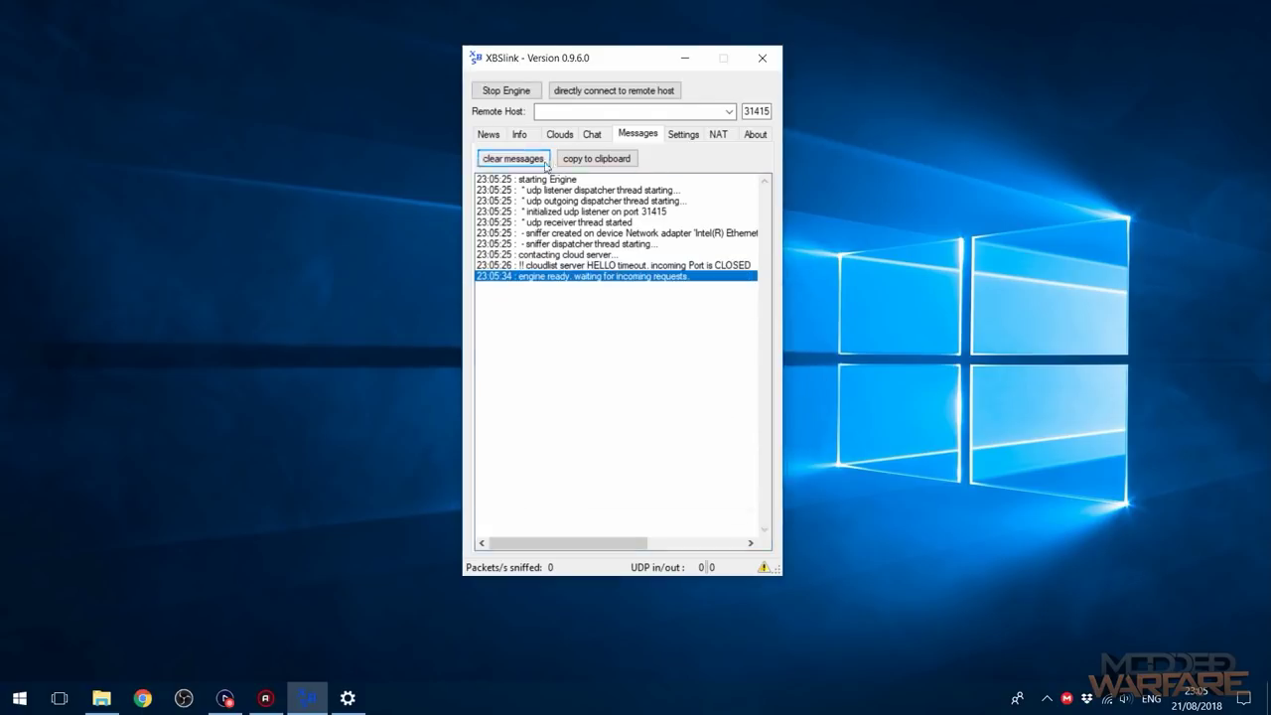
pyautogui.click(559, 134)
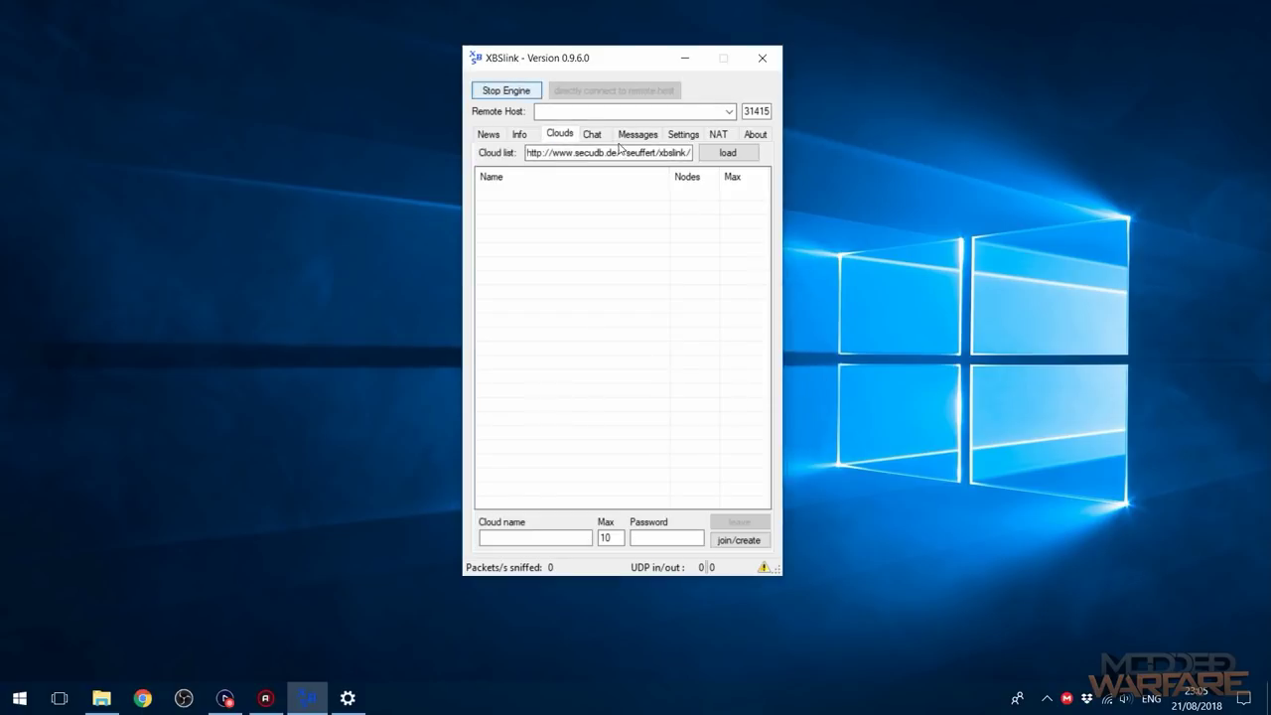
# Step: Enable UPnP NAT (automatic port forwarding) in XBSlink's network settings
pyautogui.click(682, 134)
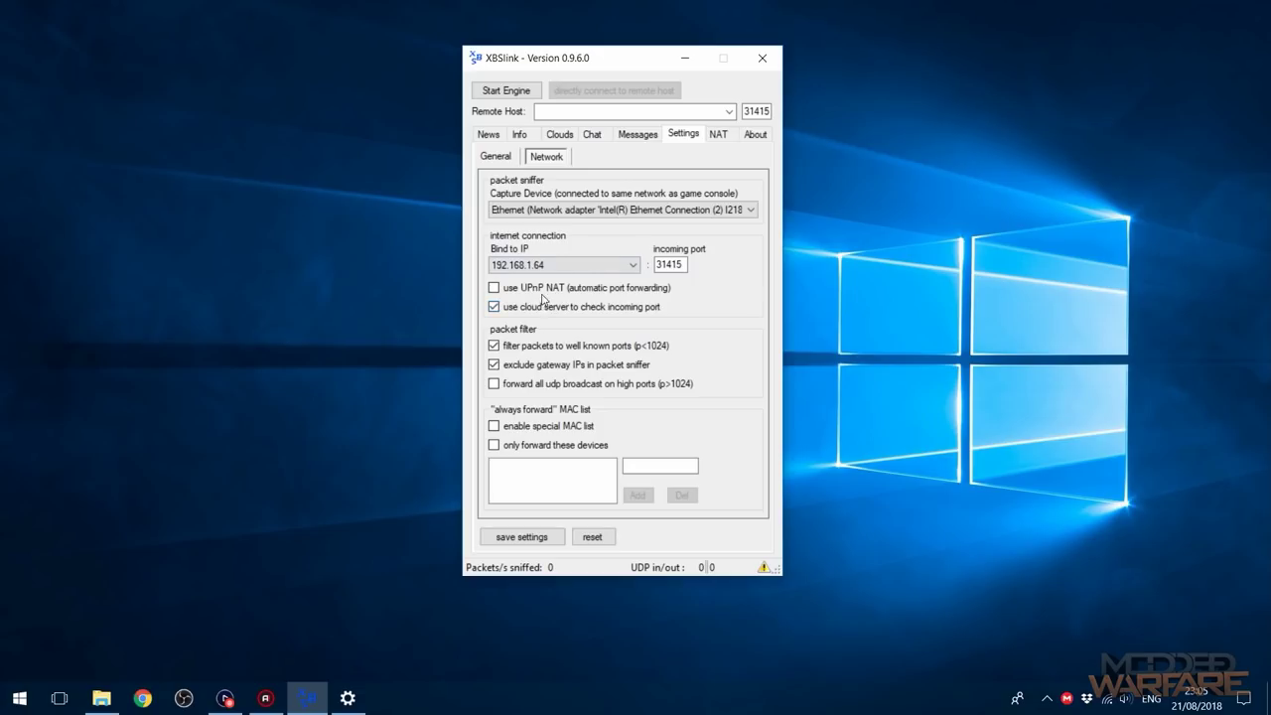
pyautogui.click(510, 288)
# Step: Open the Network protection settings in ESET Internet Security
pyautogui.click(1046, 699)
pyautogui.click(997, 566)
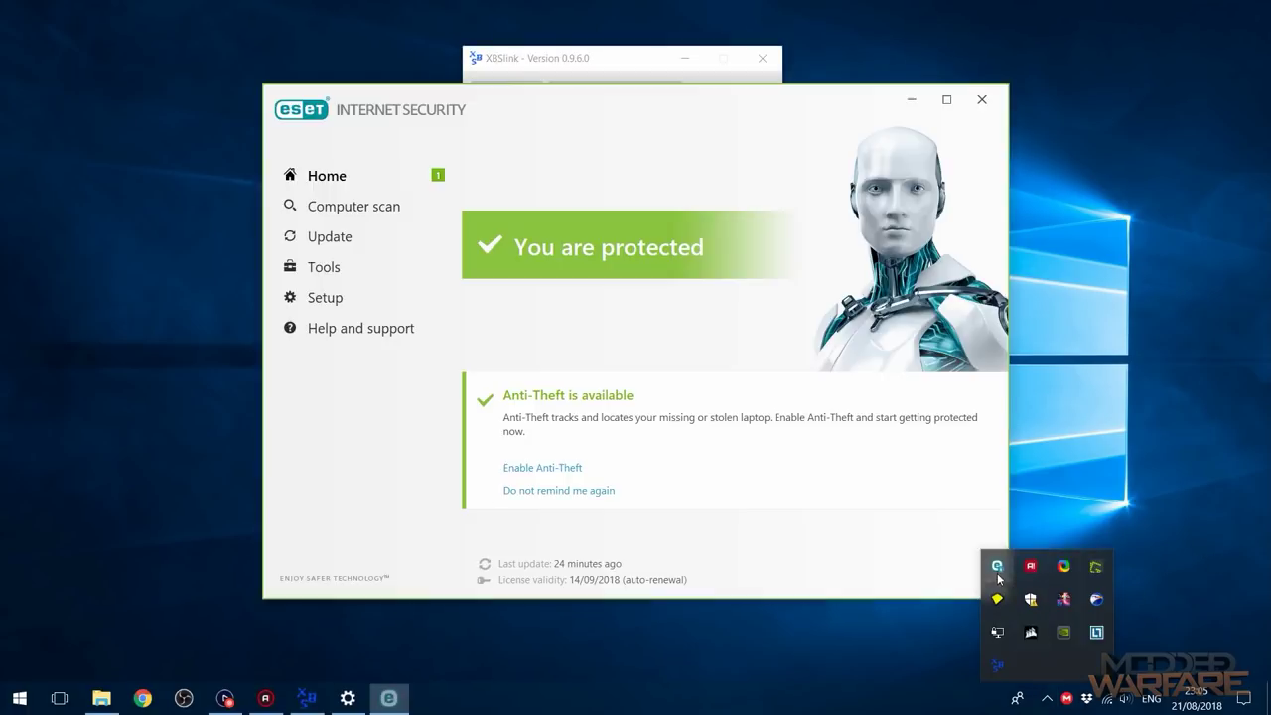
pyautogui.click(317, 266)
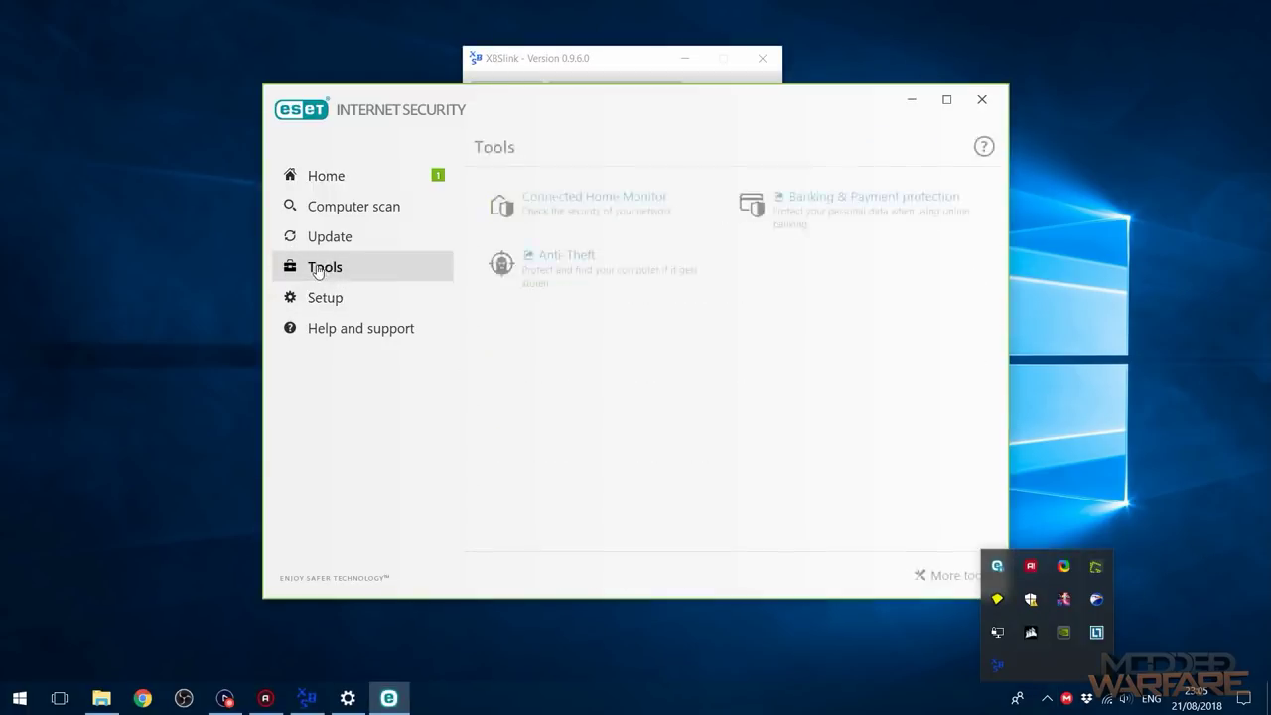
pyautogui.click(298, 295)
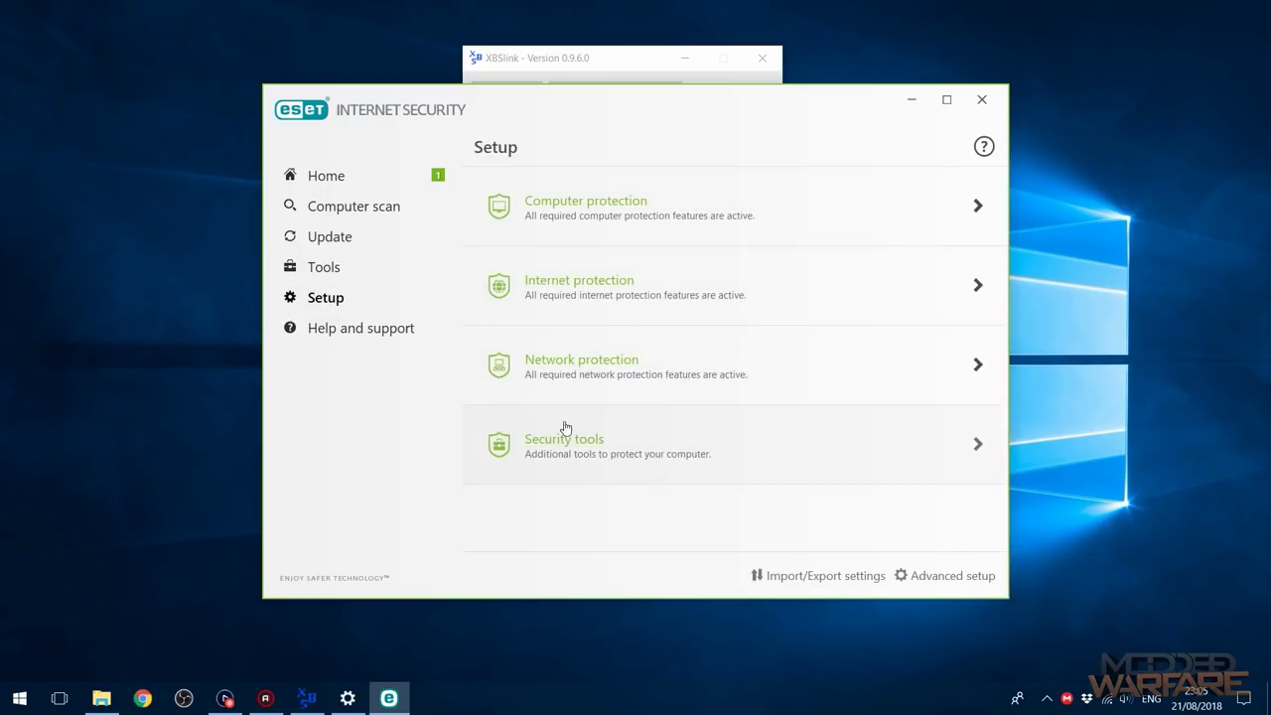
pyautogui.click(584, 370)
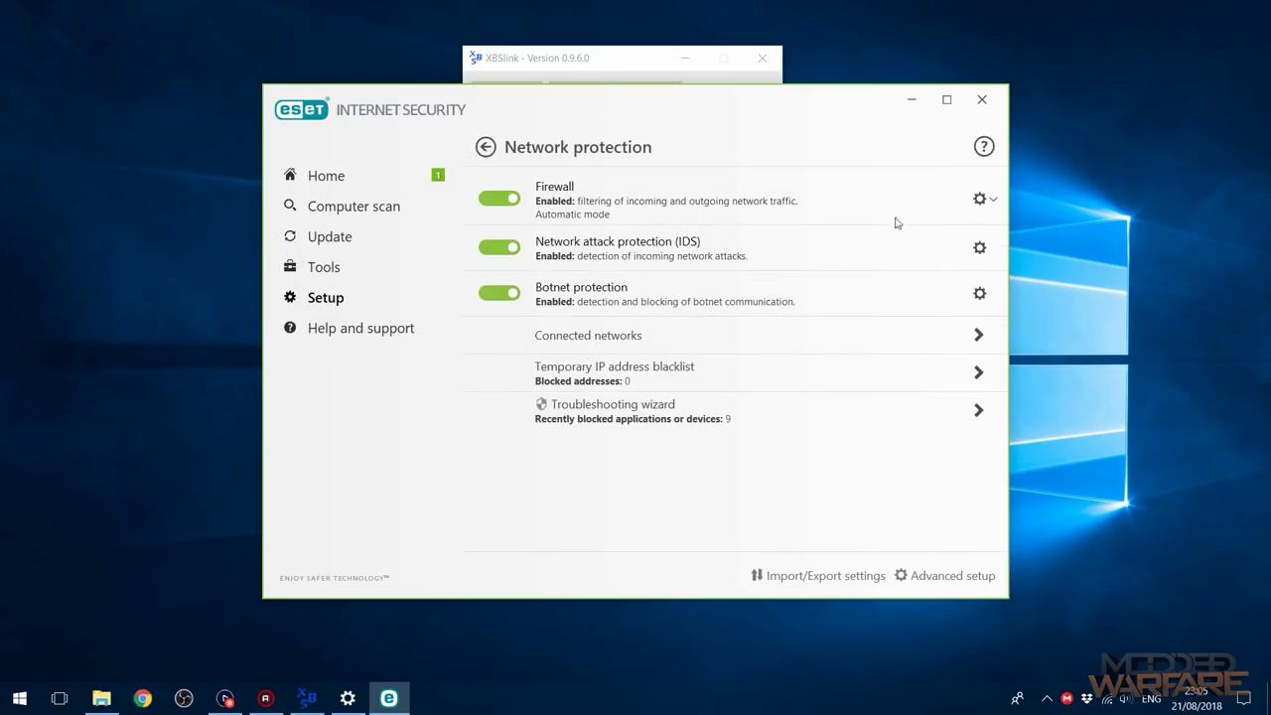
# Step: Move the ESET window aside and check the incoming port in XBSlink's network settings
pyautogui.moveTo(624, 114); pyautogui.dragTo(599, 363)
pyautogui.click(657, 265)
pyautogui.moveTo(658, 264); pyautogui.dragTo(687, 265)
pyautogui.click(849, 362)
pyautogui.moveTo(850, 362); pyautogui.dragTo(840, 251)
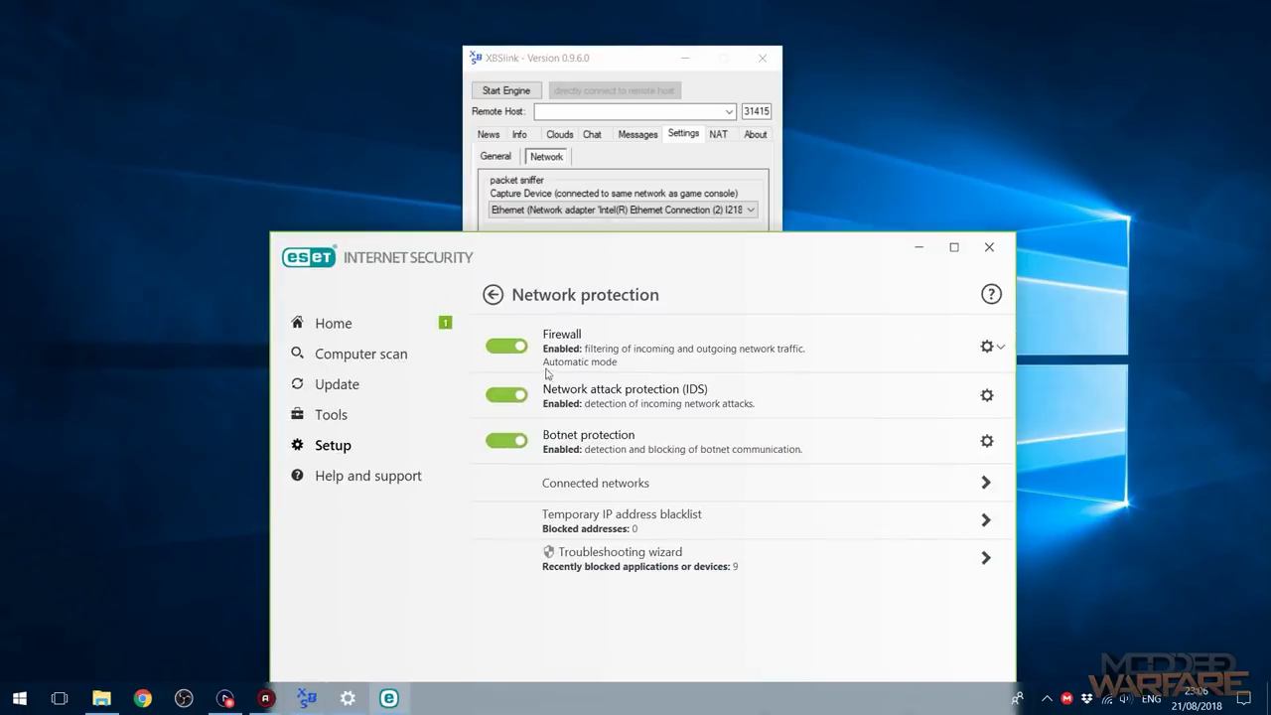
# Step: Turn off the Firewall in ESET's network protection and minimize the ESET window
pyautogui.click(501, 346)
pyautogui.click(715, 526)
pyautogui.click(930, 254)
# Step: Start the XBSlink engine again and dismiss the incoming port warning
pyautogui.moveTo(559, 62); pyautogui.dragTo(580, 64)
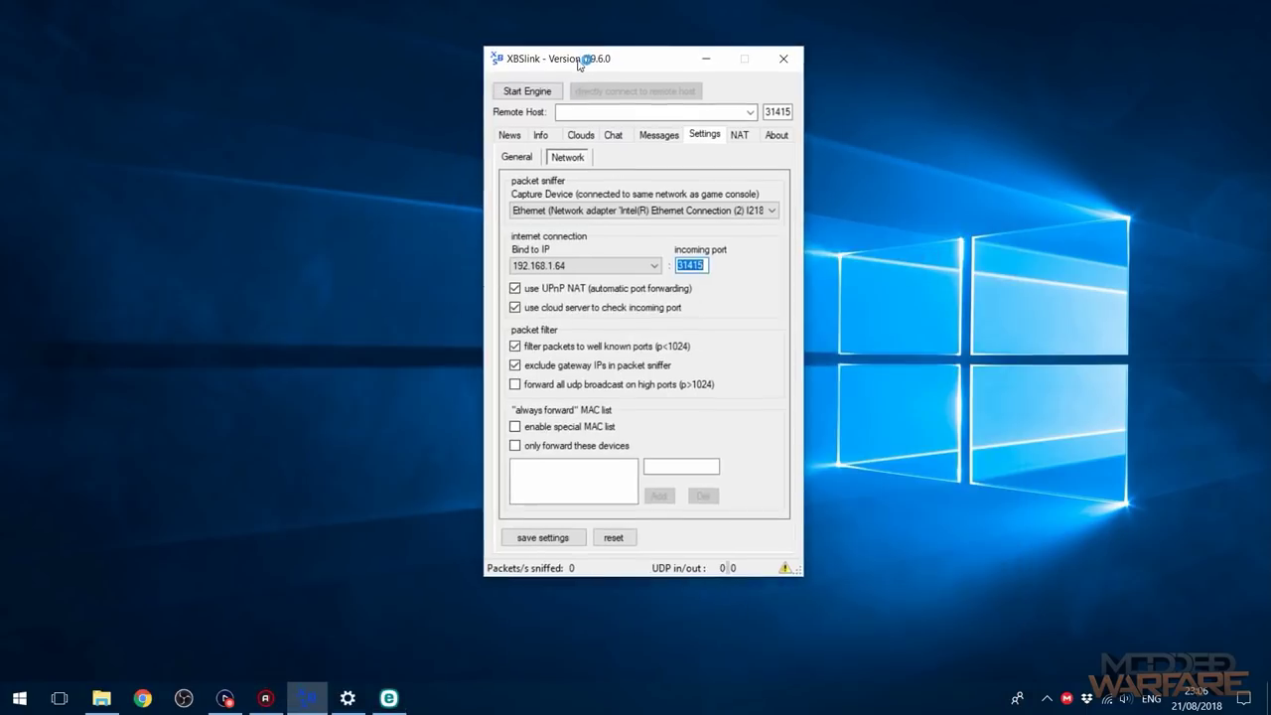
pyautogui.click(527, 90)
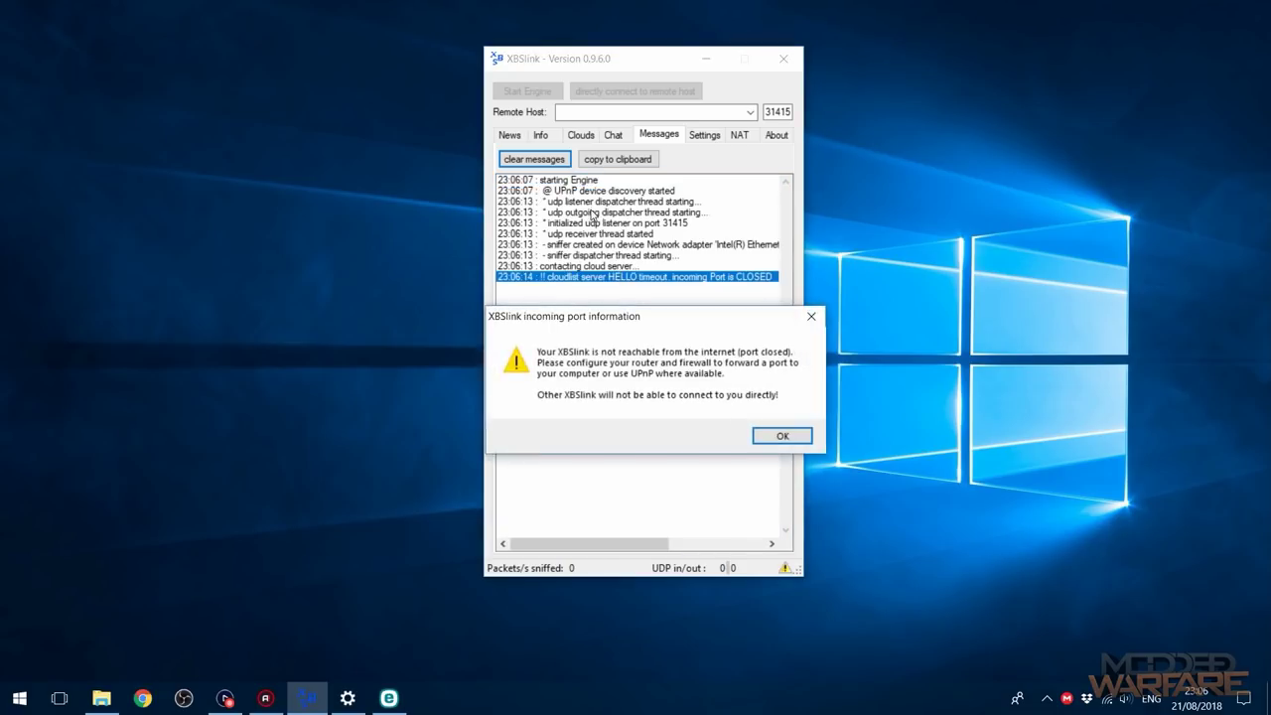
pyautogui.click(782, 436)
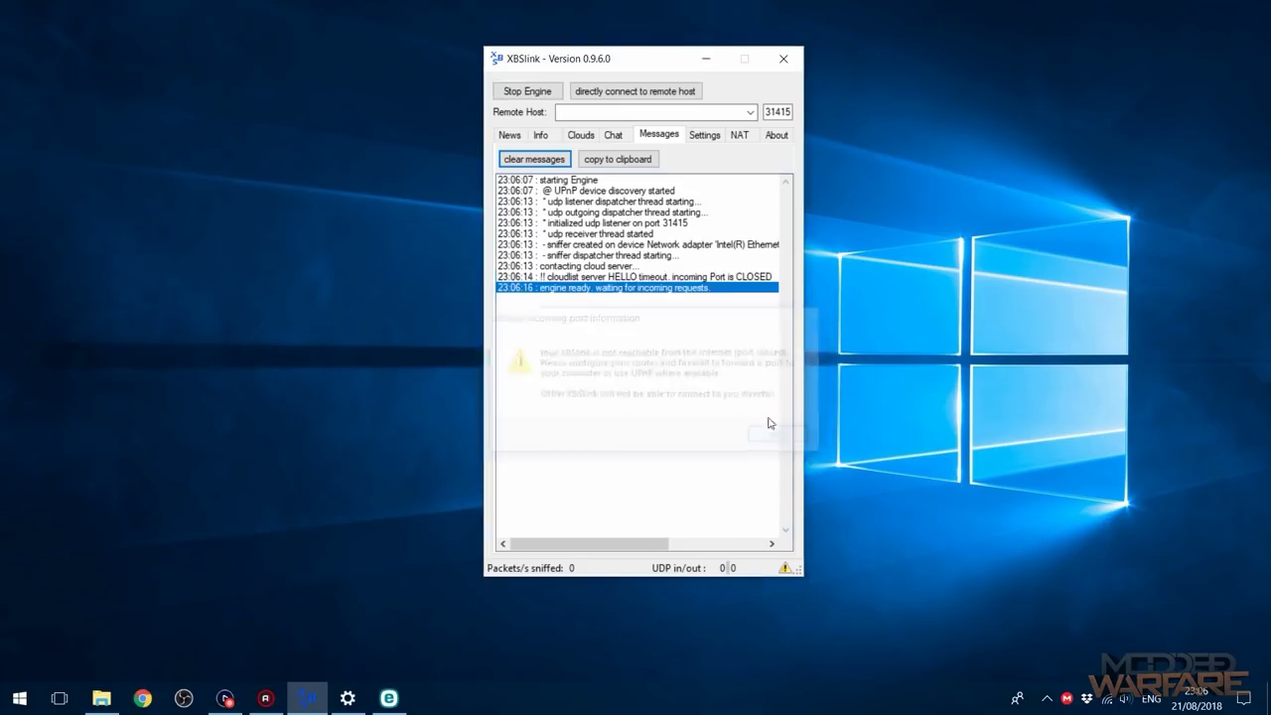
# Step: Disable UPnP NAT (automatic port forwarding) in XBSlink's network settings and minimize the window
pyautogui.click(692, 139)
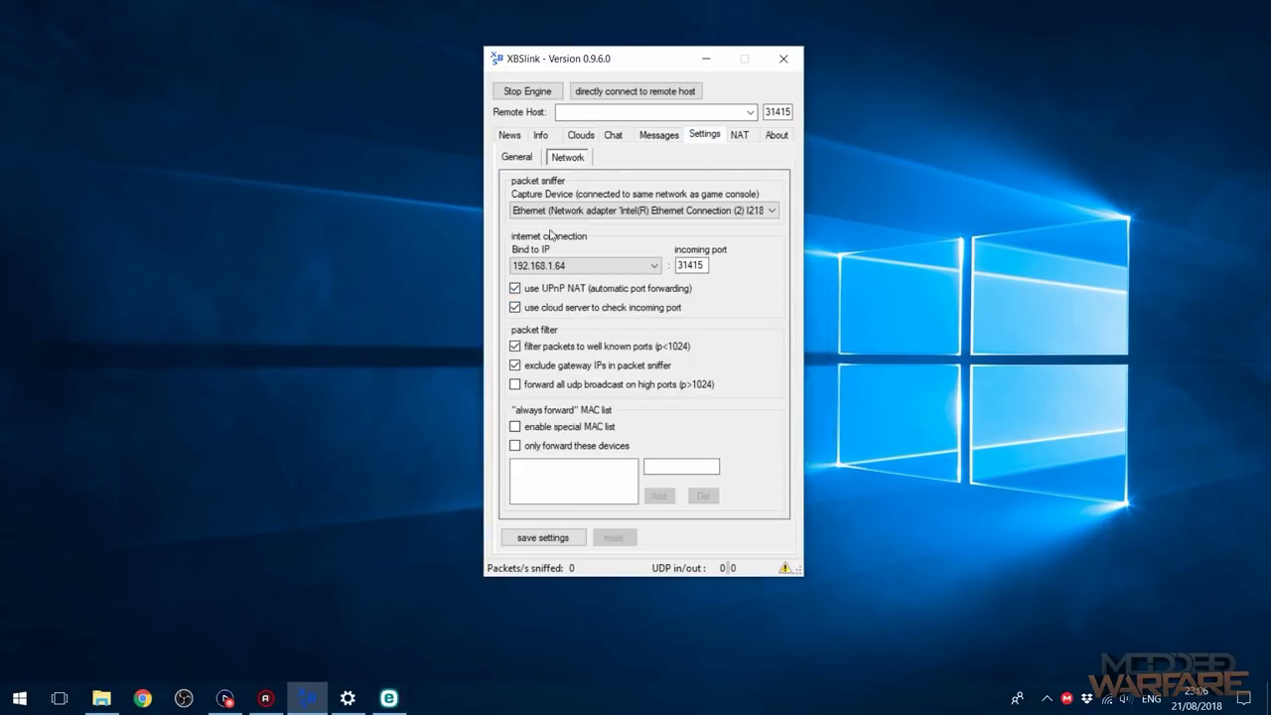
pyautogui.click(577, 291)
pyautogui.click(698, 61)
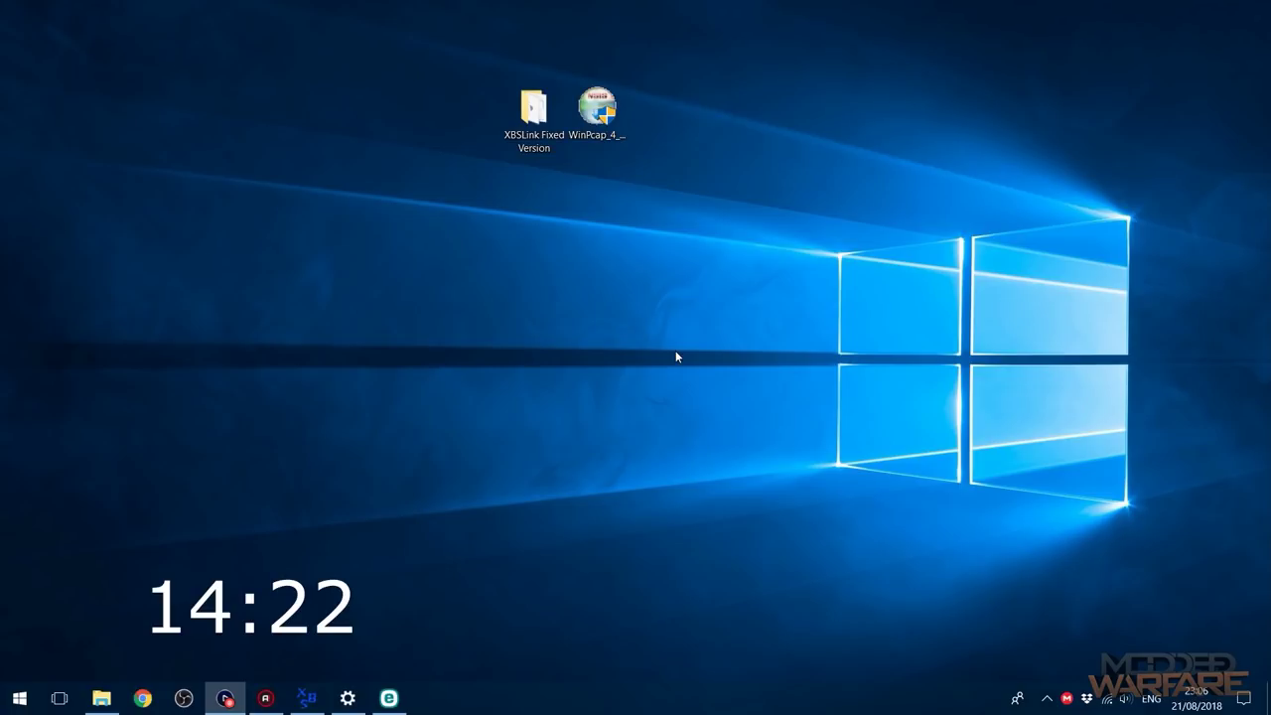
pyautogui.click(307, 698)
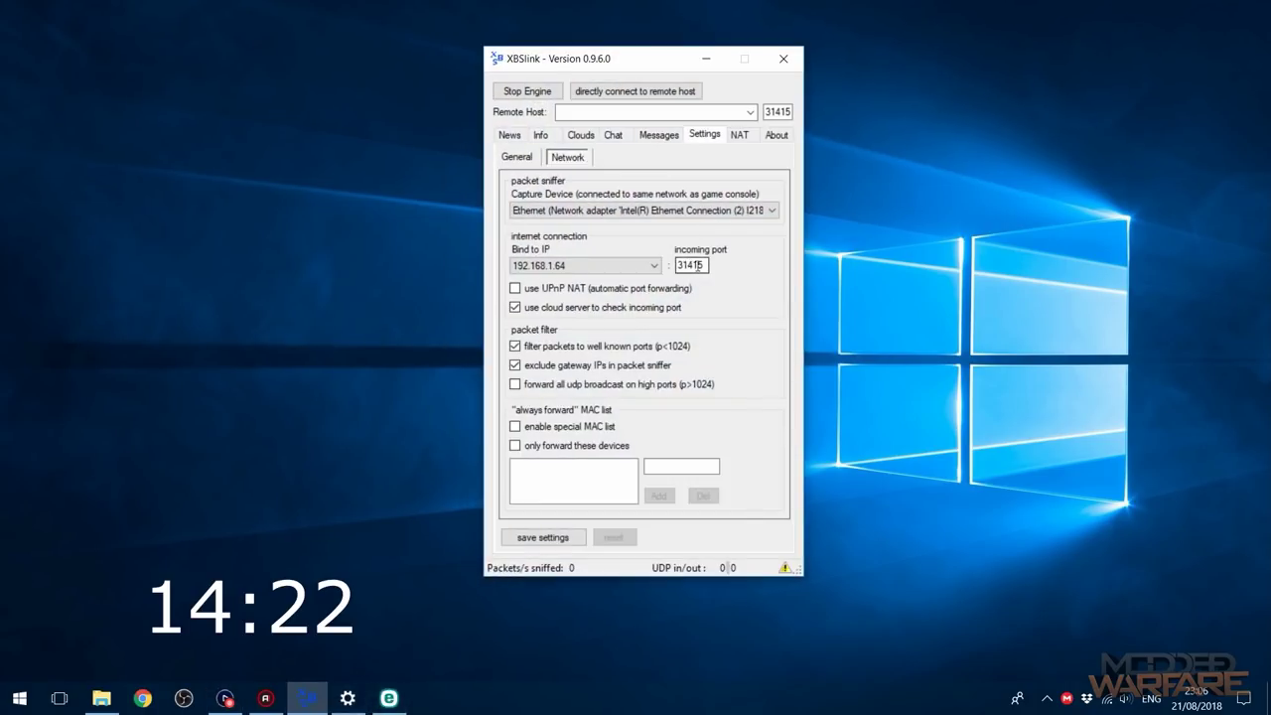
pyautogui.click(706, 60)
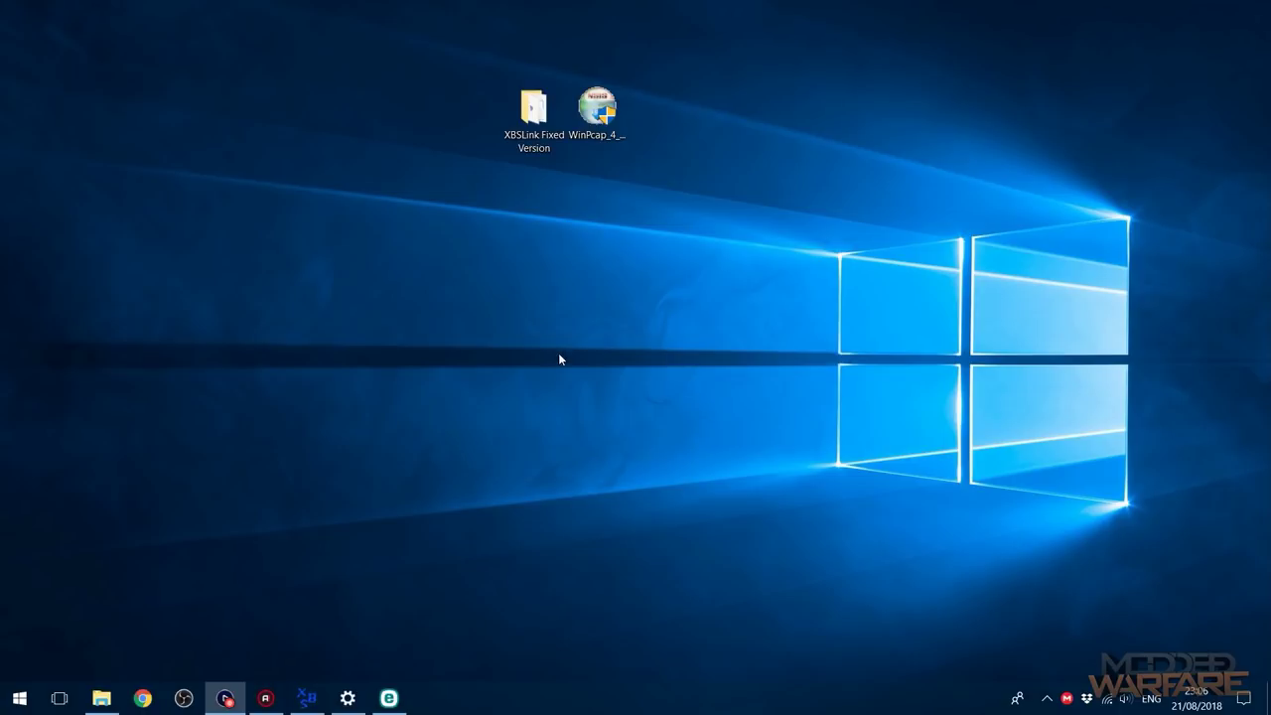
pyautogui.click(306, 698)
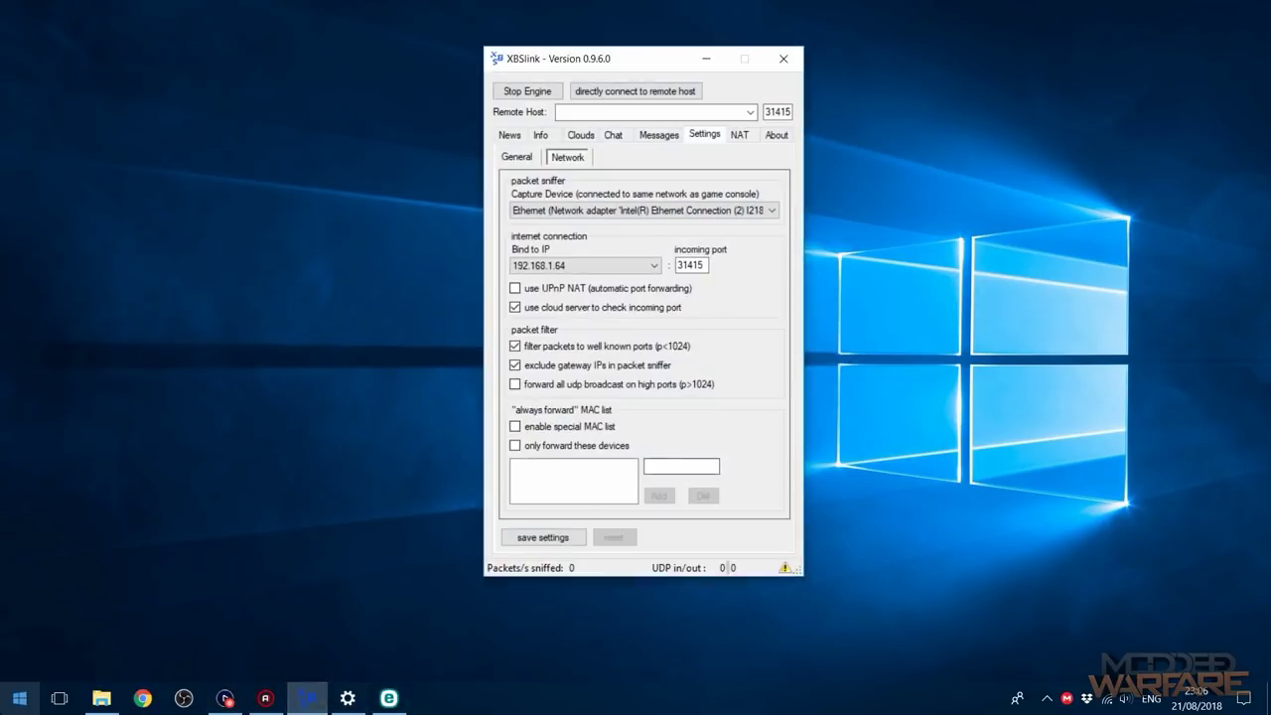
# Step: Run ipconfig in a new Command Prompt window
pyautogui.press('super')
pyautogui.write('cmd')
pyautogui.press('Return')
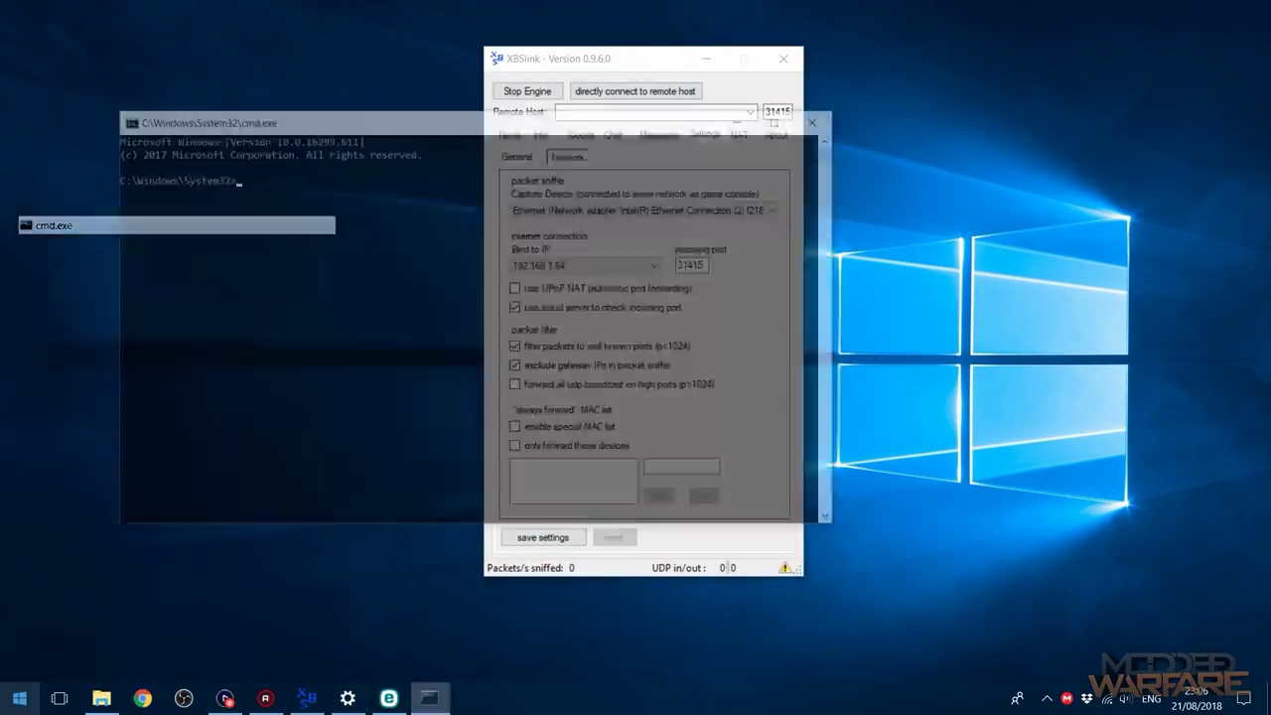
pyautogui.click(181, 420)
pyautogui.write('ipconfig')
pyautogui.press('Return')
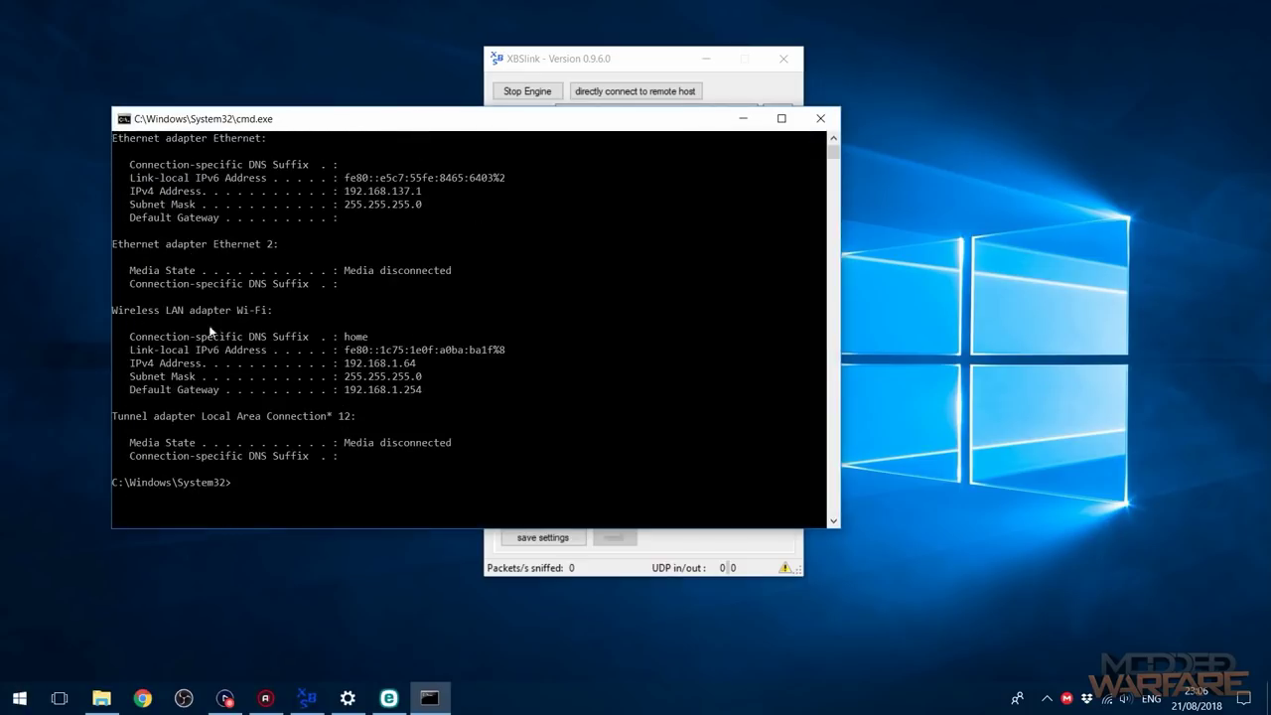
# Step: Copy the Wi-Fi adapter's default gateway address from the ipconfig output and close the Command Prompt
pyautogui.moveTo(129, 390); pyautogui.dragTo(448, 391)
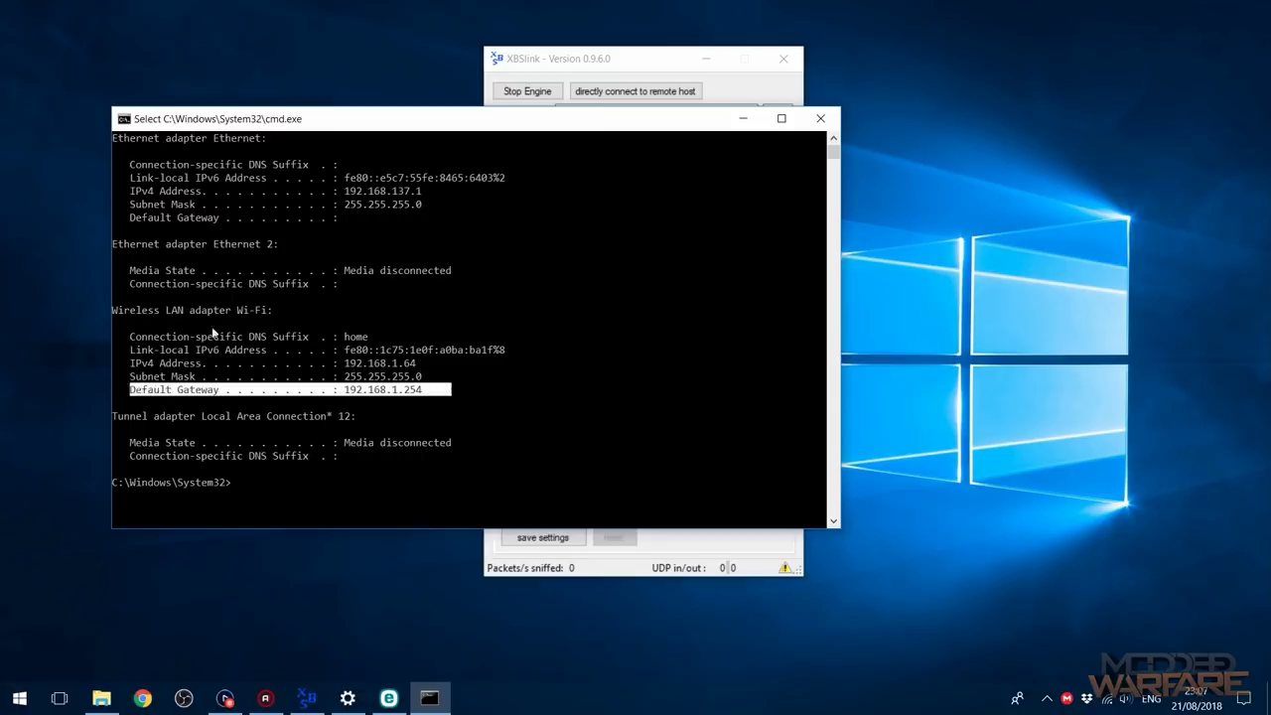
pyautogui.moveTo(346, 390); pyautogui.dragTo(425, 390)
pyautogui.hotkey('ctrl', 'c')
pyautogui.rightClick(409, 391)
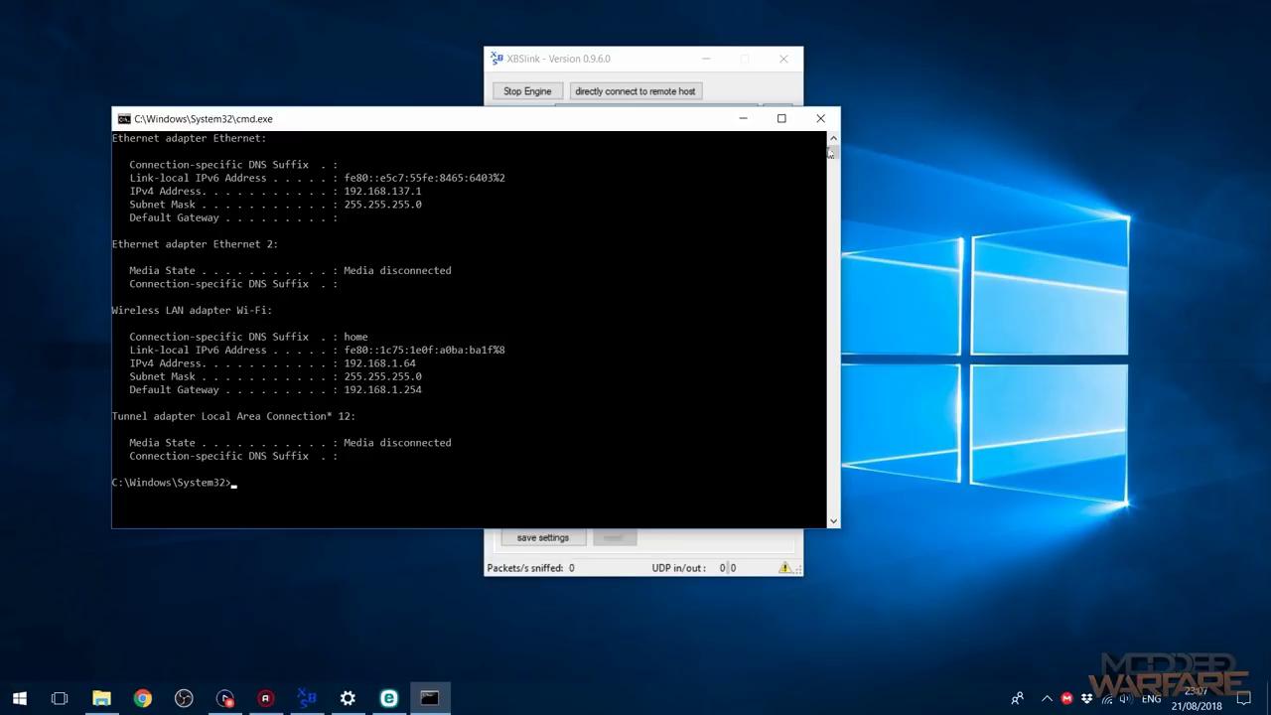
pyautogui.click(820, 118)
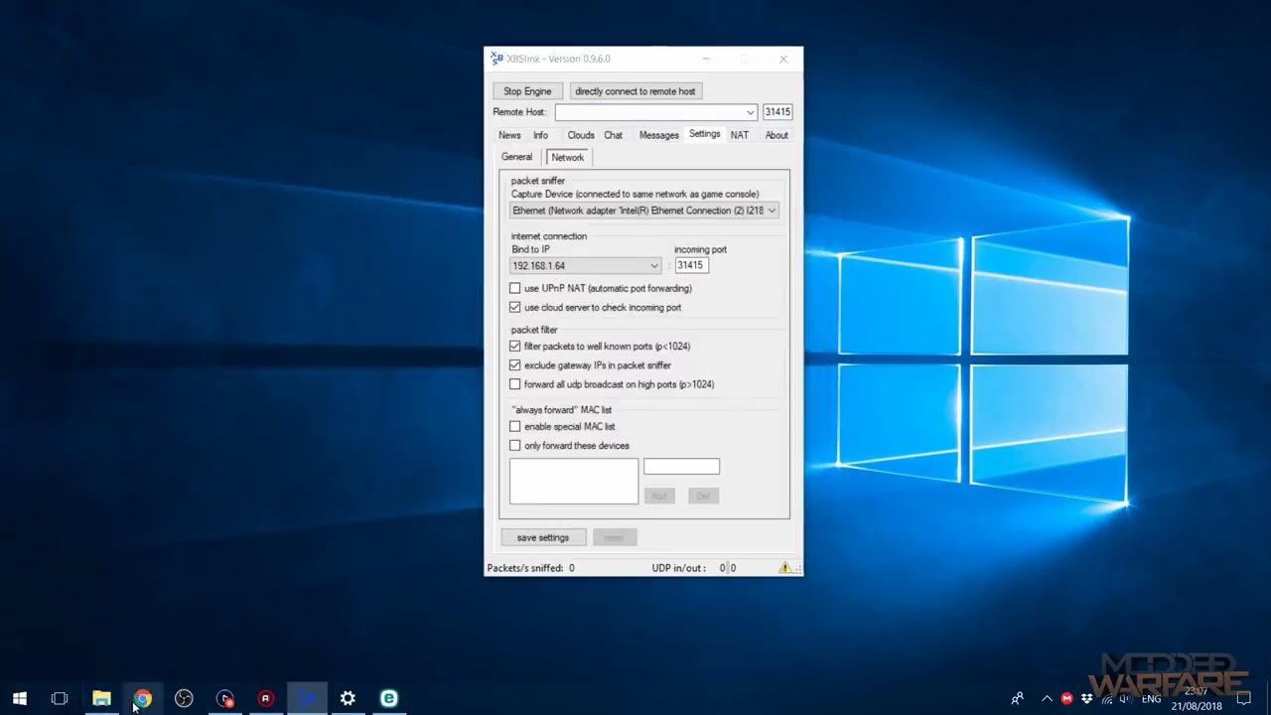
# Step: Switch to Chrome and open the router's page at the copied gateway address, 192.168.1.254
pyautogui.click(137, 700)
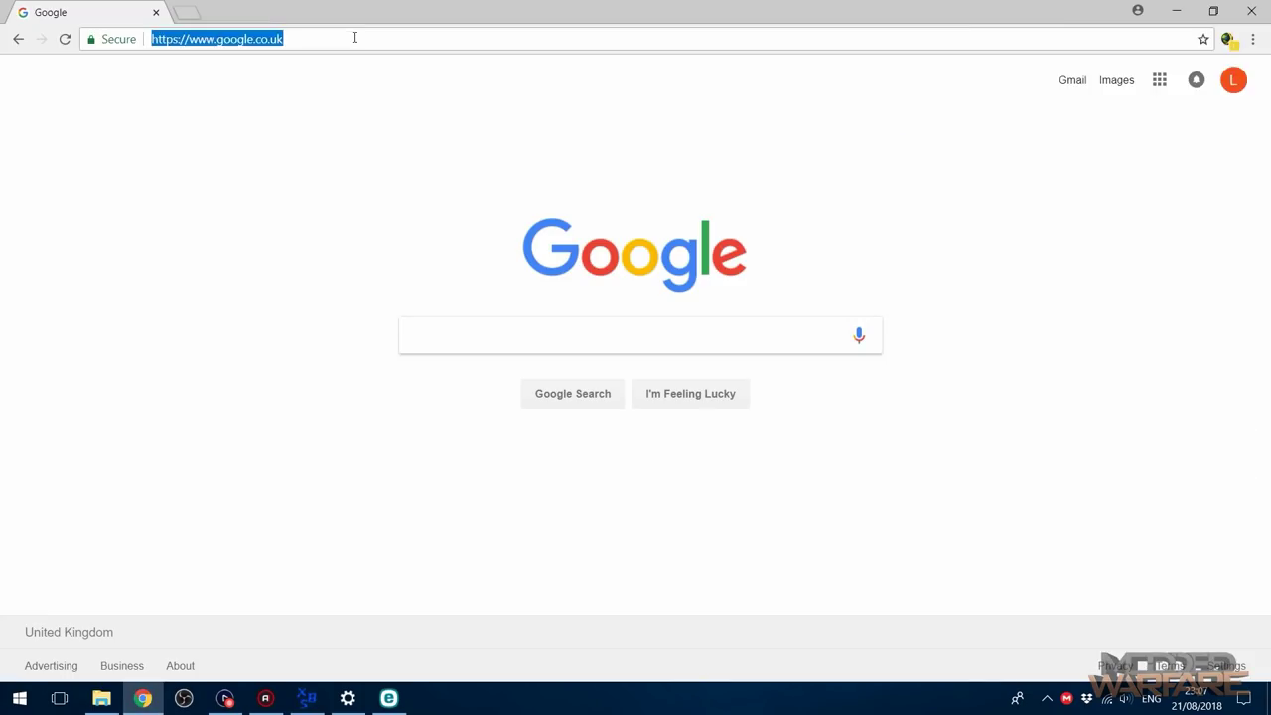
pyautogui.hotkey('ctrl', 'v')
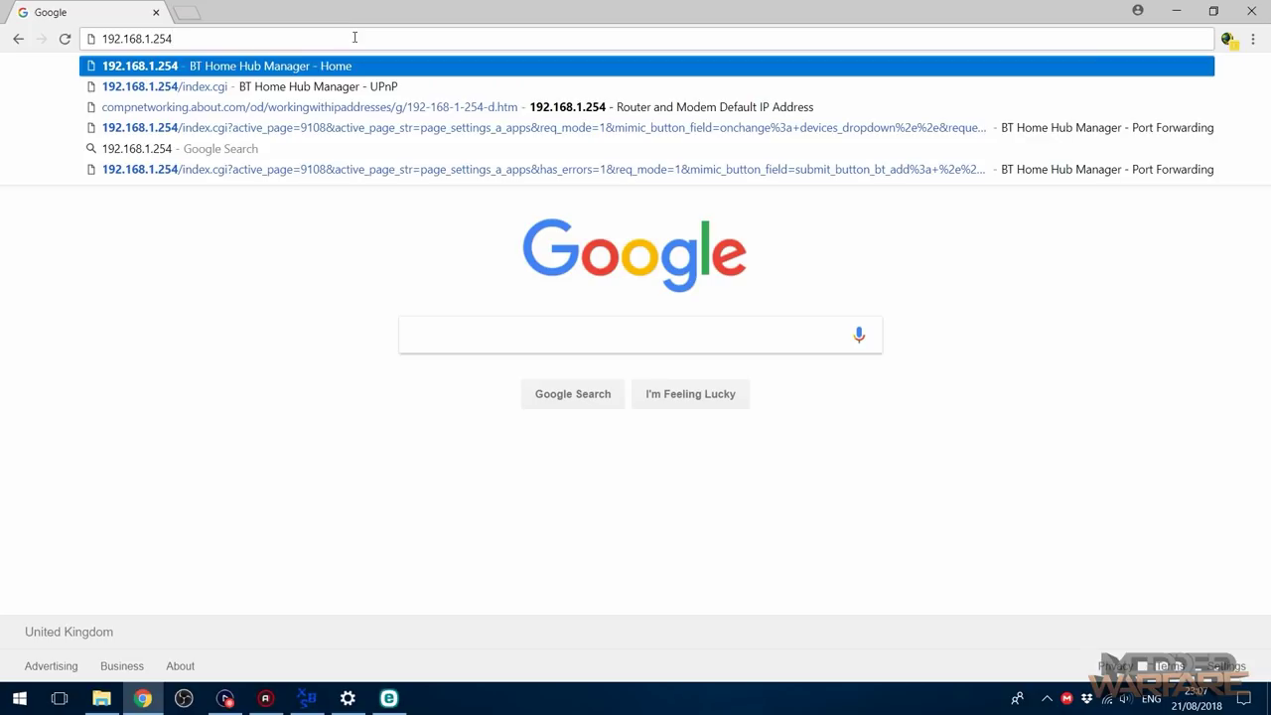
pyautogui.press('Return')
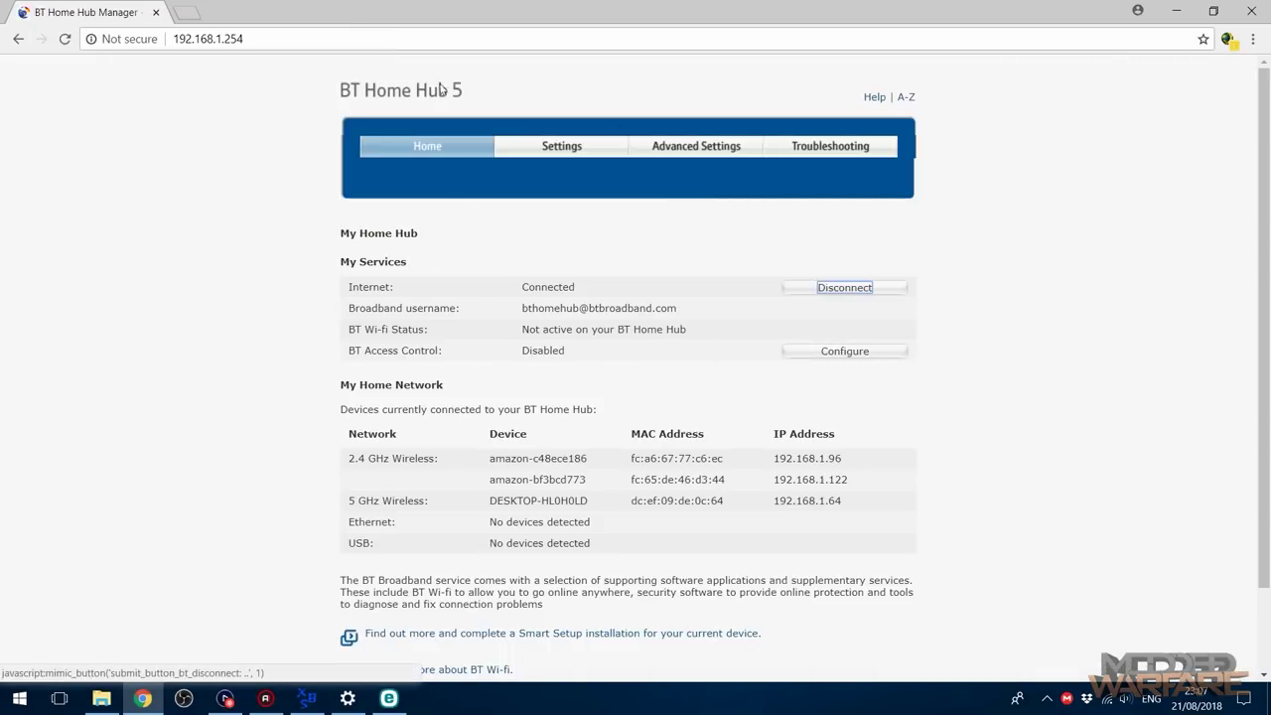
# Step: Sign in to the BT Home Hub with the prefilled admin password and open the advanced firewall's Port Forwarding page
pyautogui.click(812, 351)
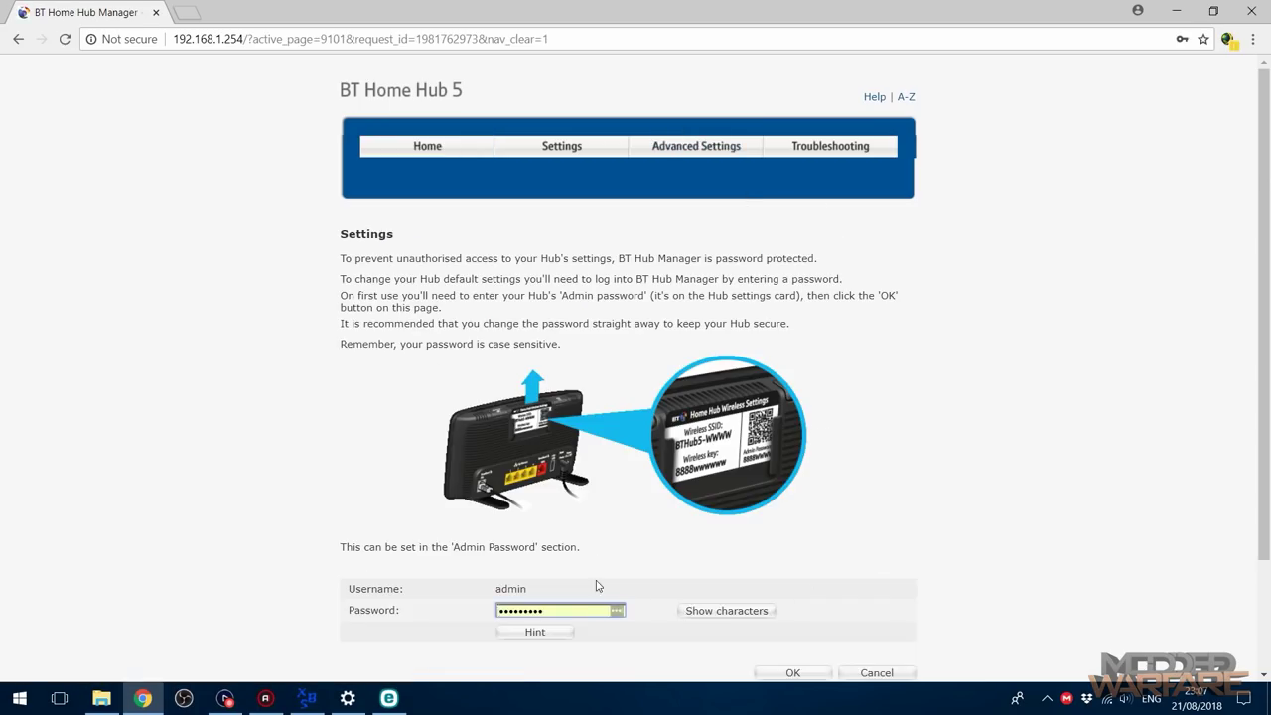
pyautogui.scroll(-3, 597, 585)
pyautogui.click(801, 534)
pyautogui.click(429, 334)
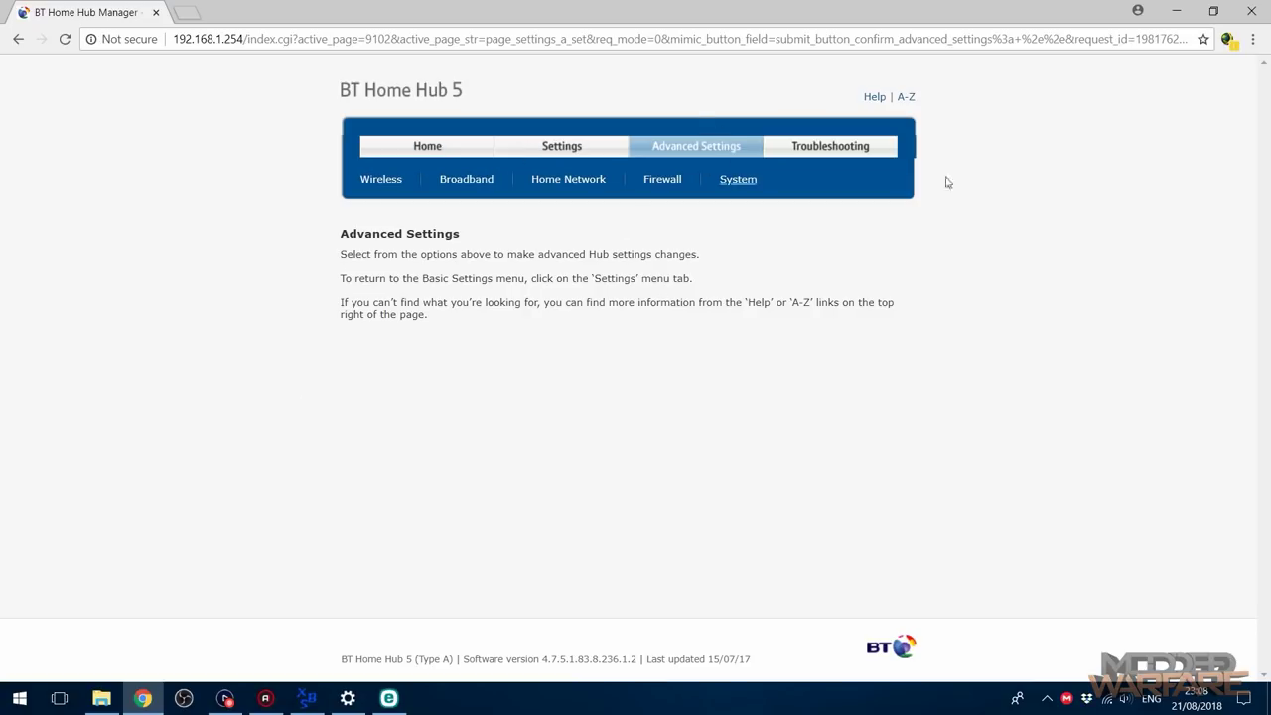
pyautogui.click(672, 184)
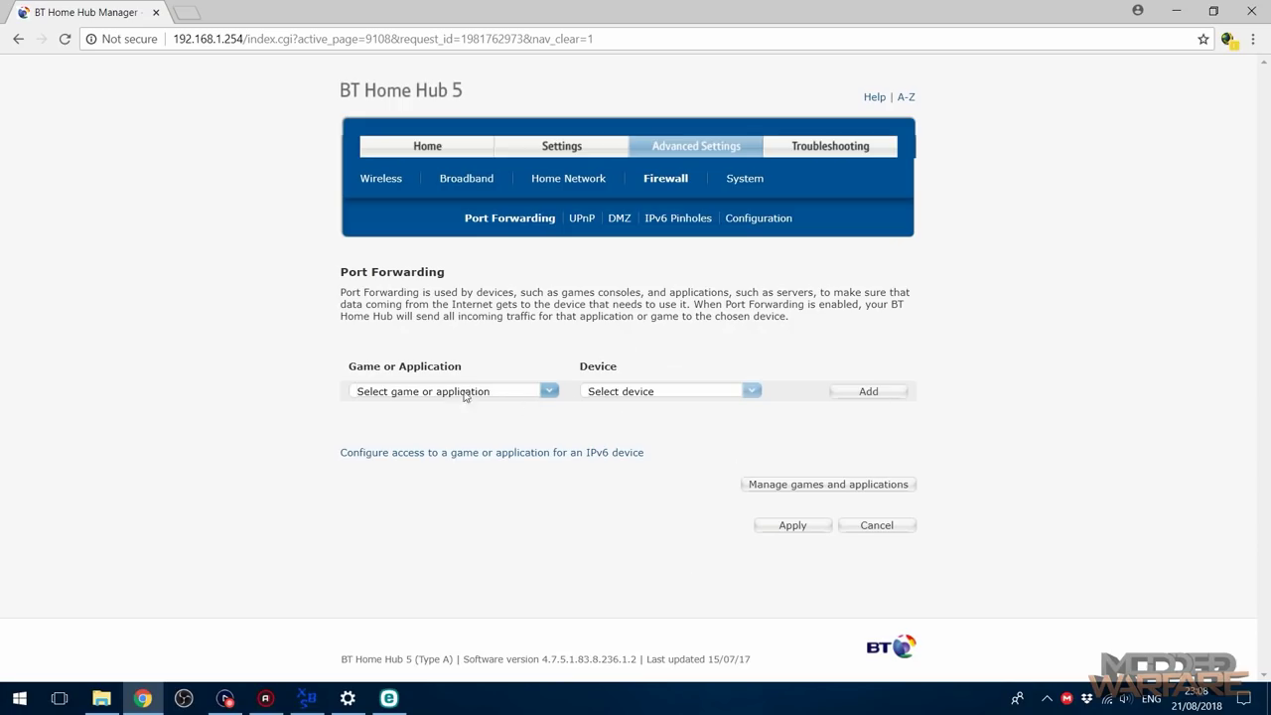
# Step: Look through the predefined games and applications for an XBSlink entry, then close the list without choosing one
pyautogui.click(548, 391)
pyautogui.scroll(-20, 543, 427)
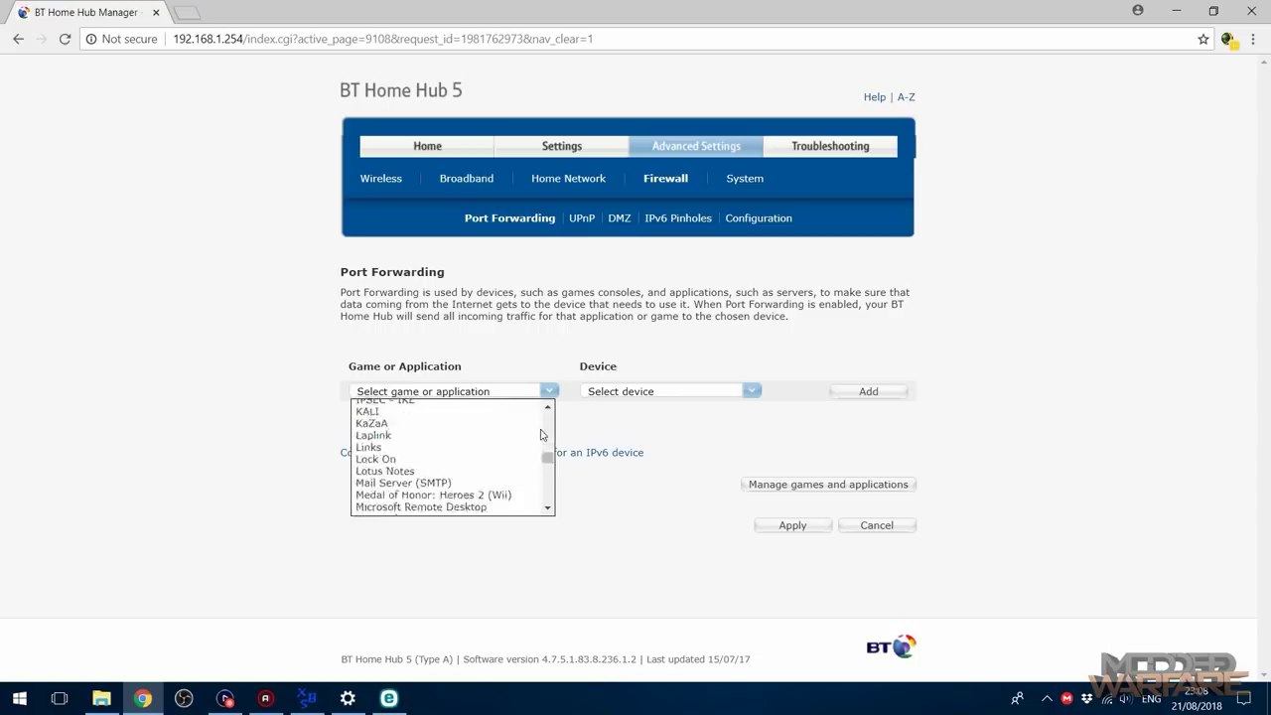
pyautogui.scroll(-8, 543, 434)
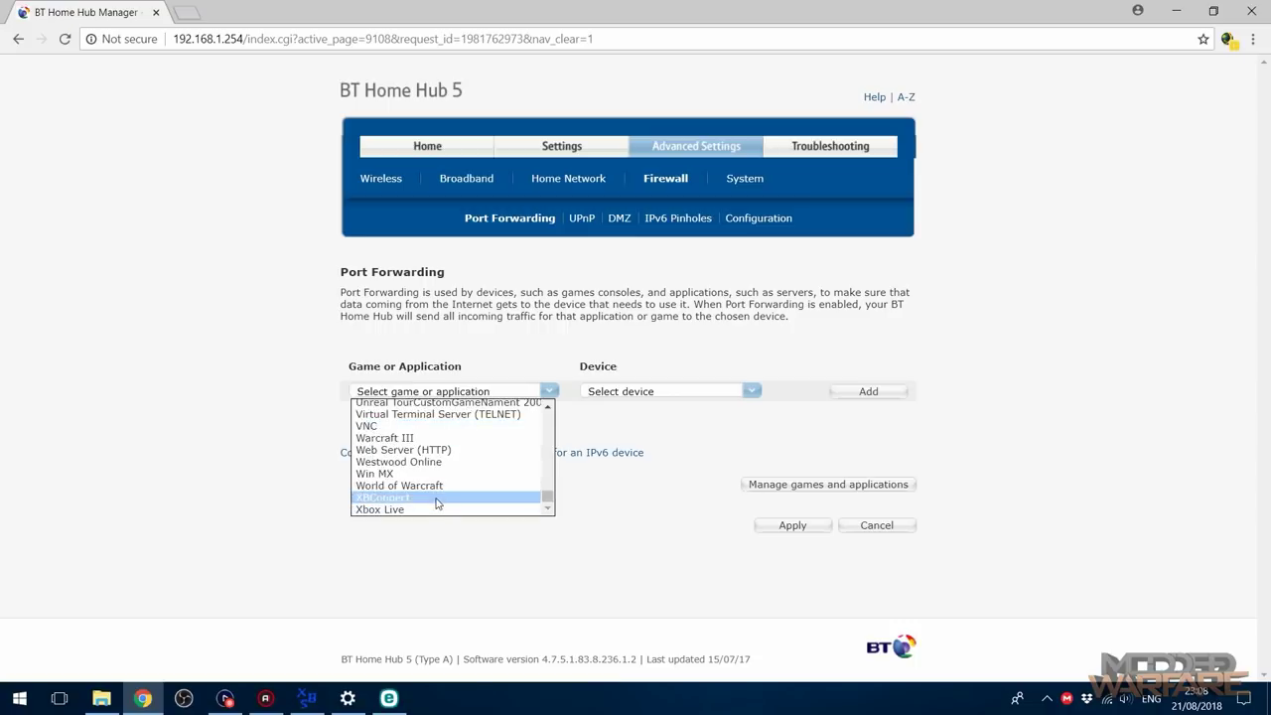
pyautogui.scroll(10, 441, 486)
pyautogui.scroll(15, 443, 479)
pyautogui.scroll(-20, 452, 491)
pyautogui.scroll(10, 446, 479)
pyautogui.scroll(-5, 474, 482)
pyautogui.scroll(10, 471, 487)
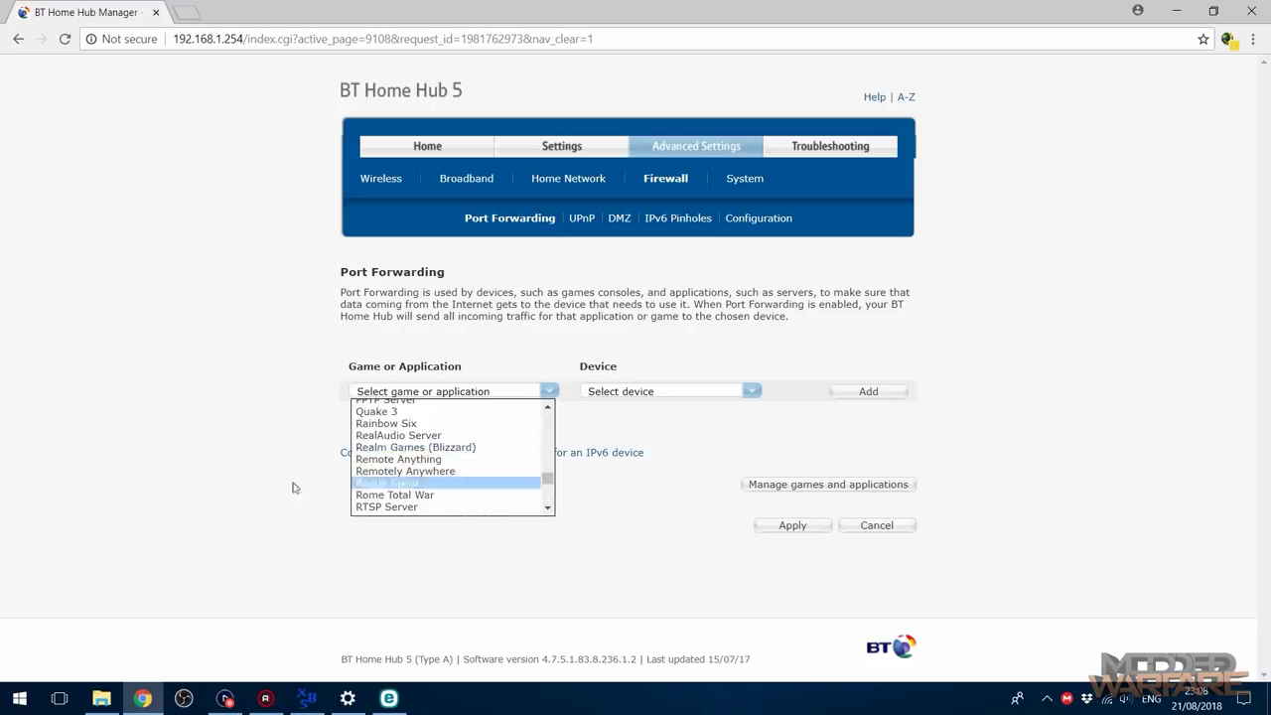
pyautogui.click(247, 432)
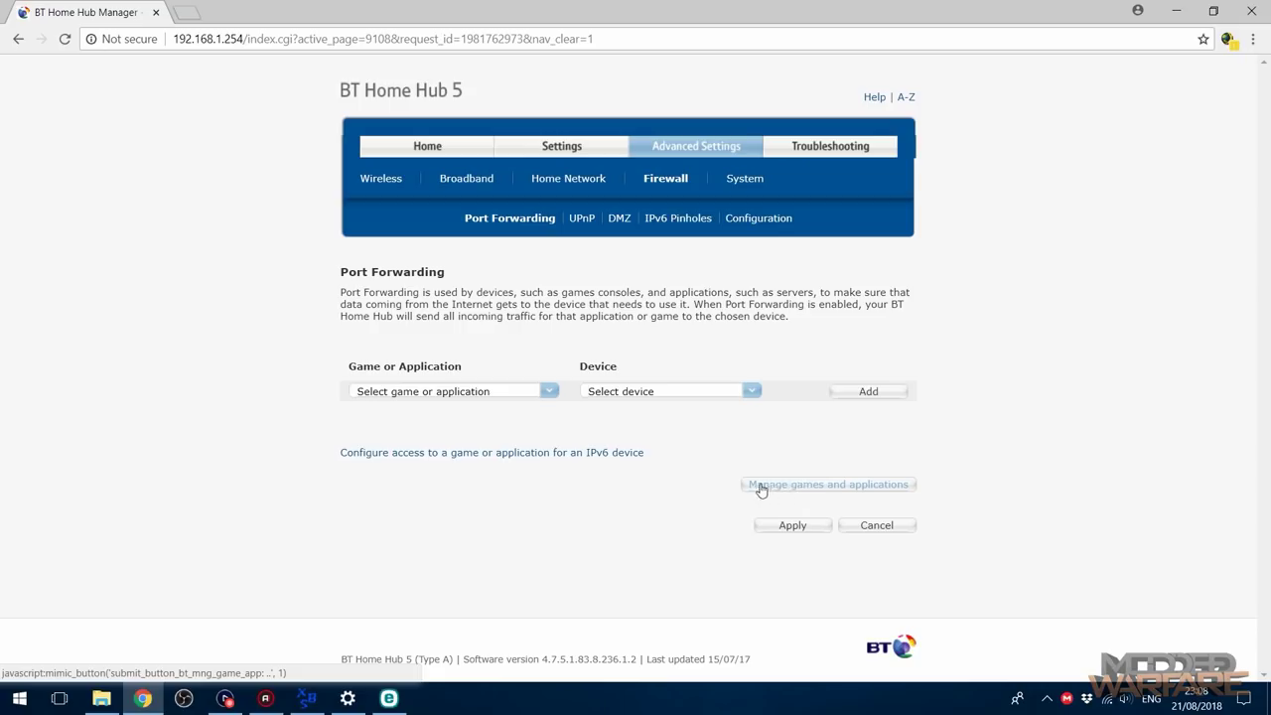
# Step: Add a new user-defined application named XBSLink without copying an existing game or application
pyautogui.click(804, 489)
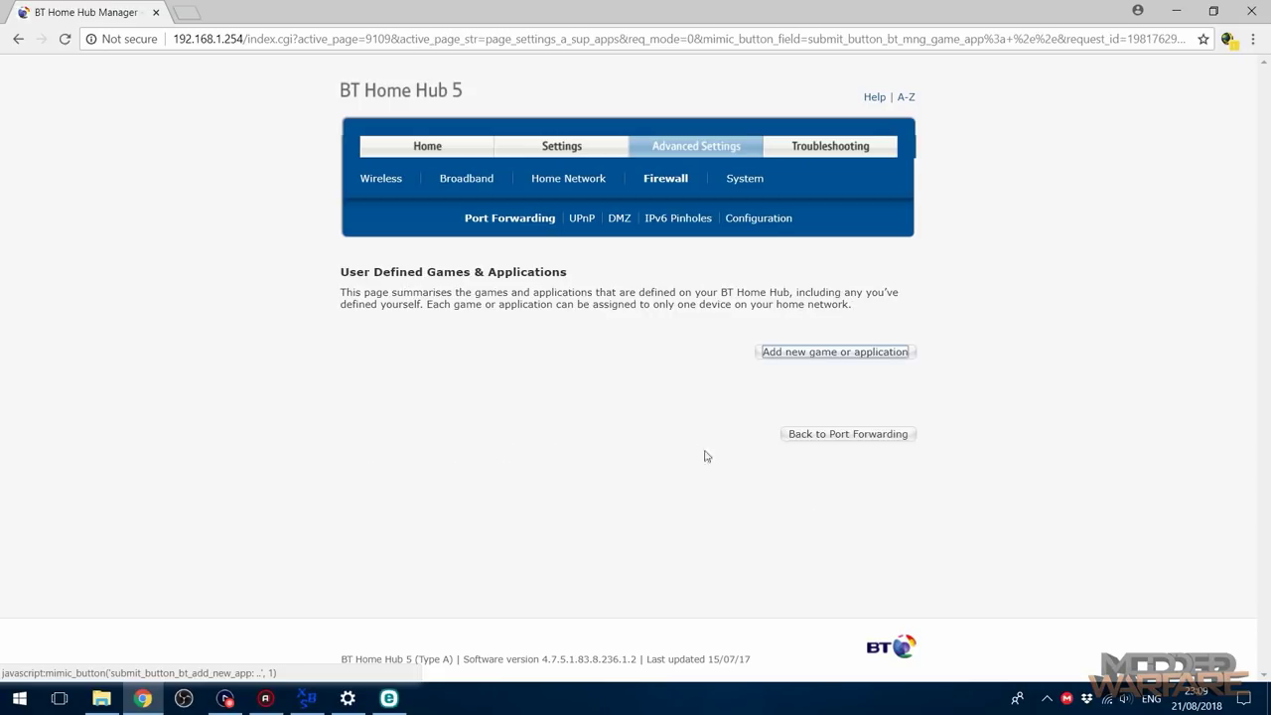
pyautogui.click(837, 355)
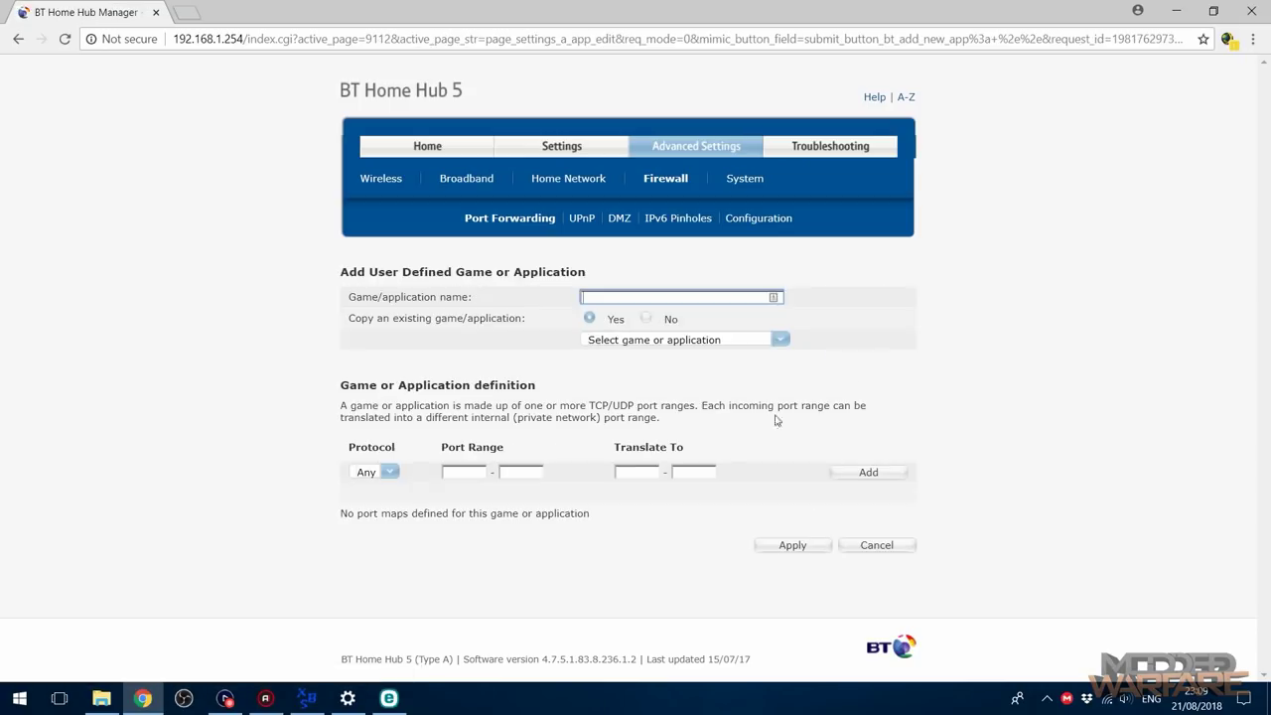
pyautogui.write('XBSLink')
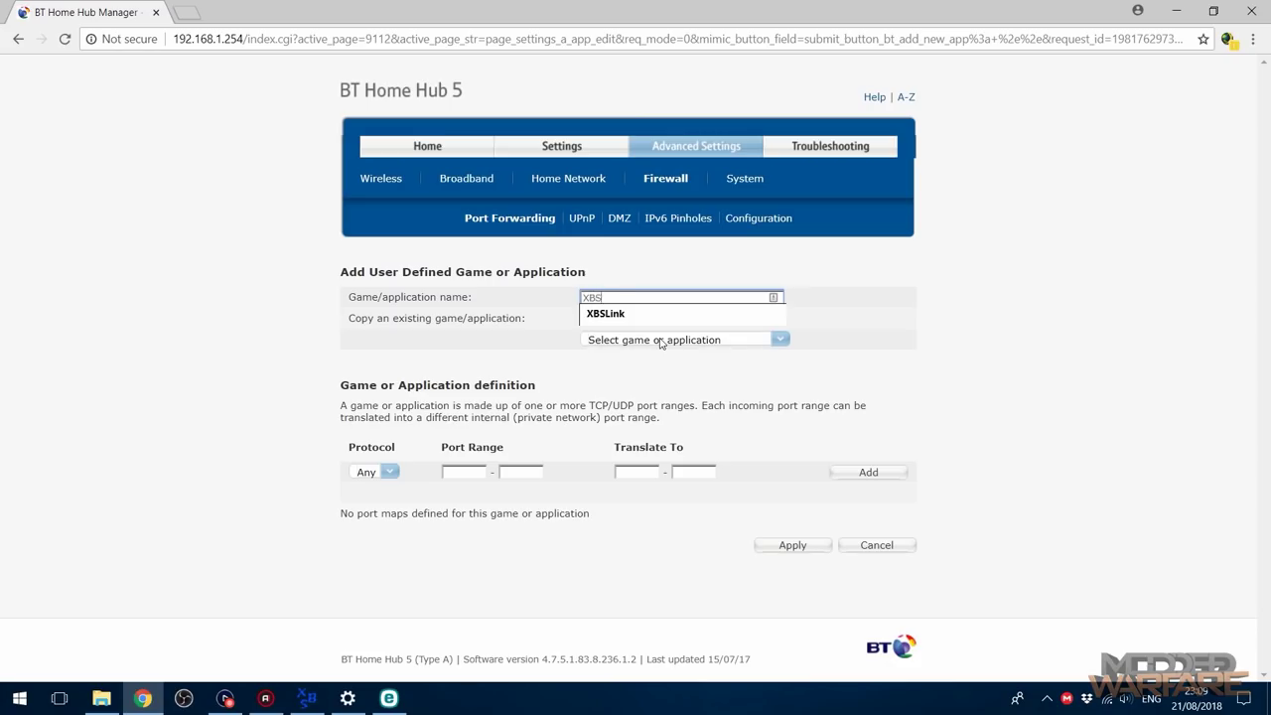
pyautogui.click(774, 363)
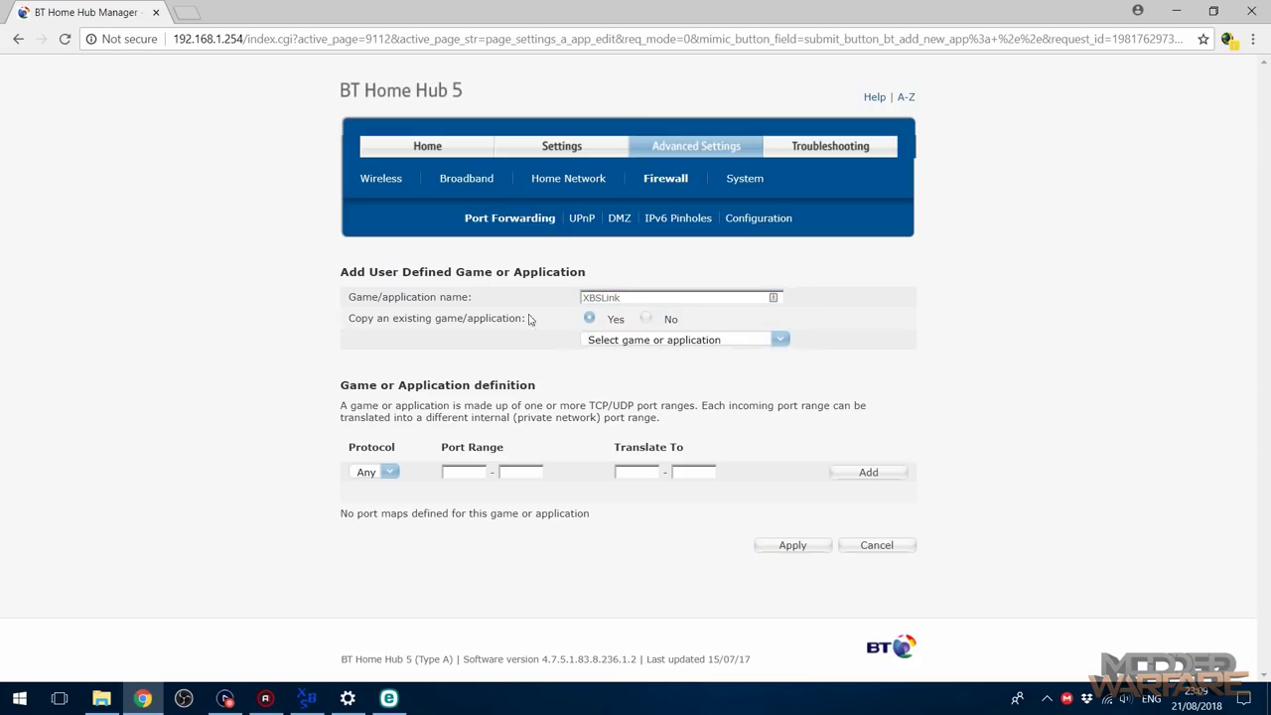
pyautogui.click(646, 319)
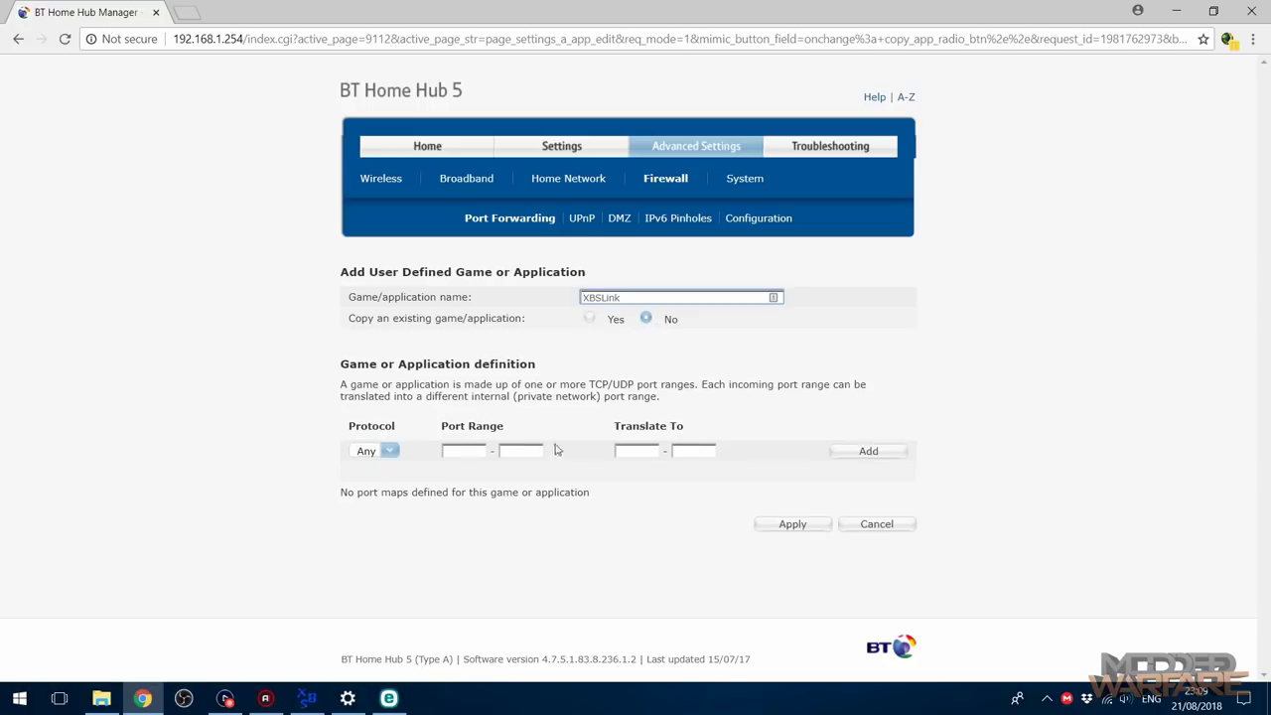
pyautogui.click(467, 449)
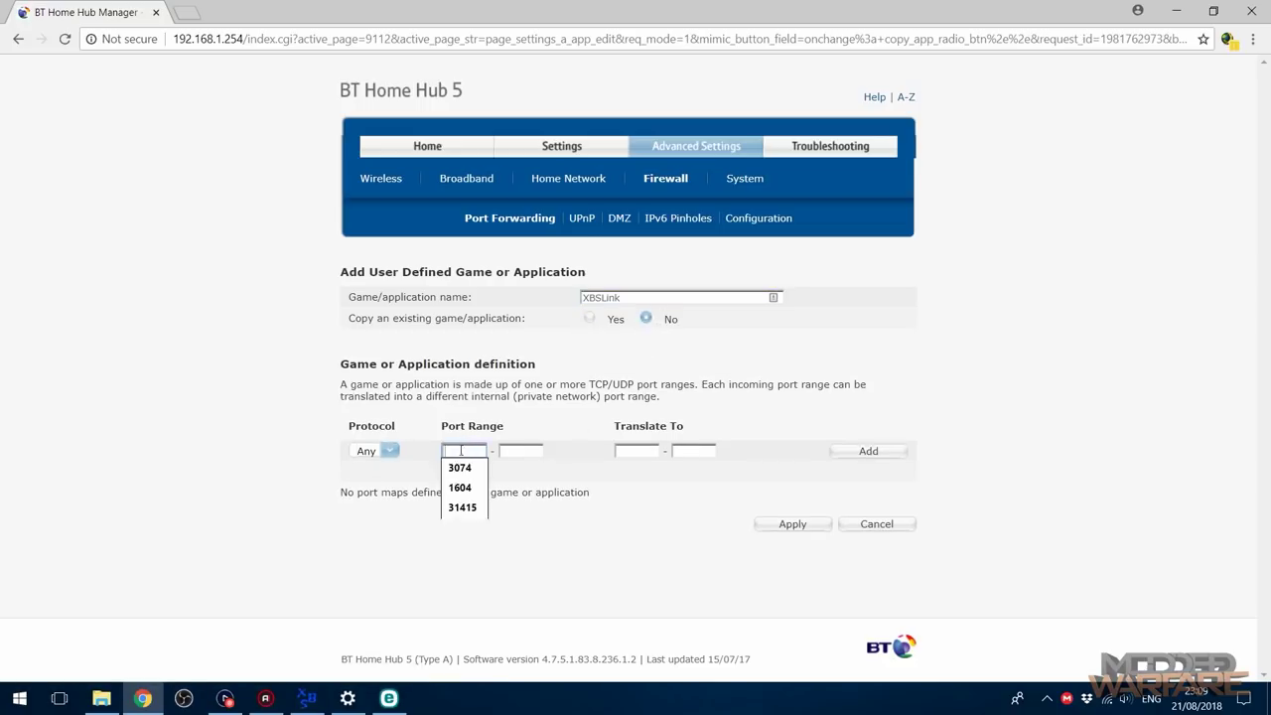
pyautogui.click(462, 508)
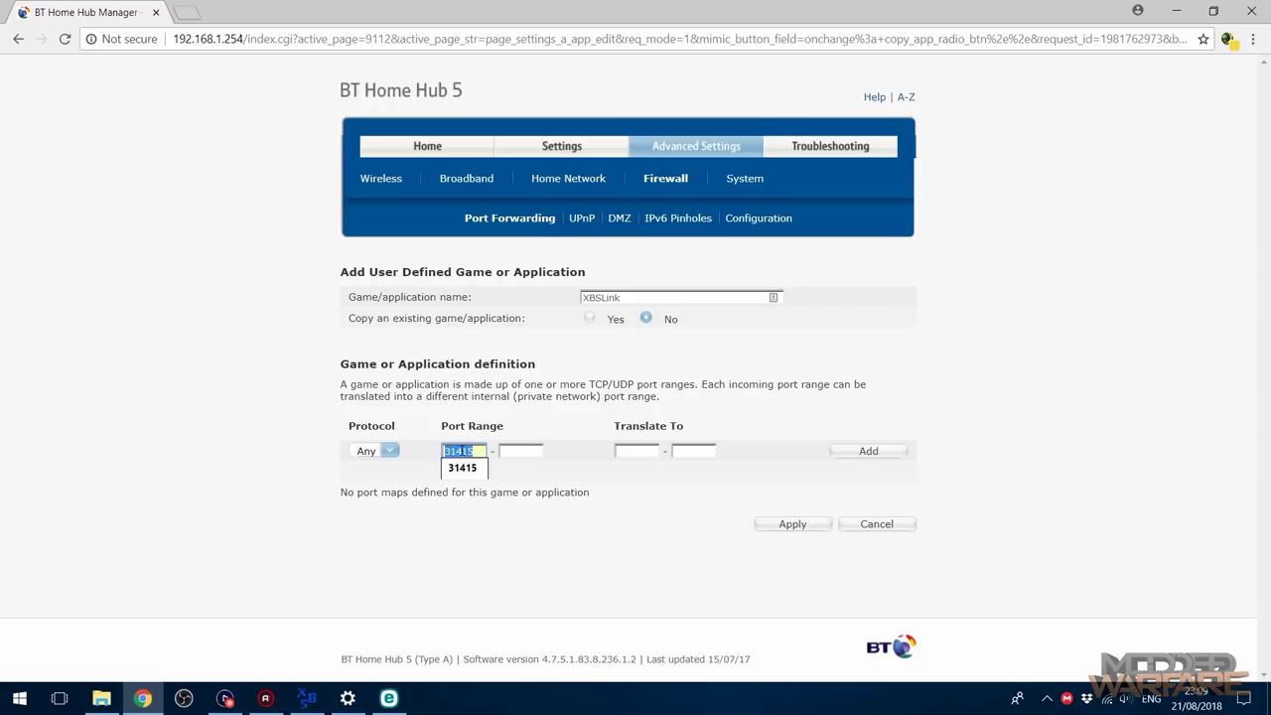
pyautogui.click(520, 451)
pyautogui.click(634, 452)
pyautogui.click(693, 452)
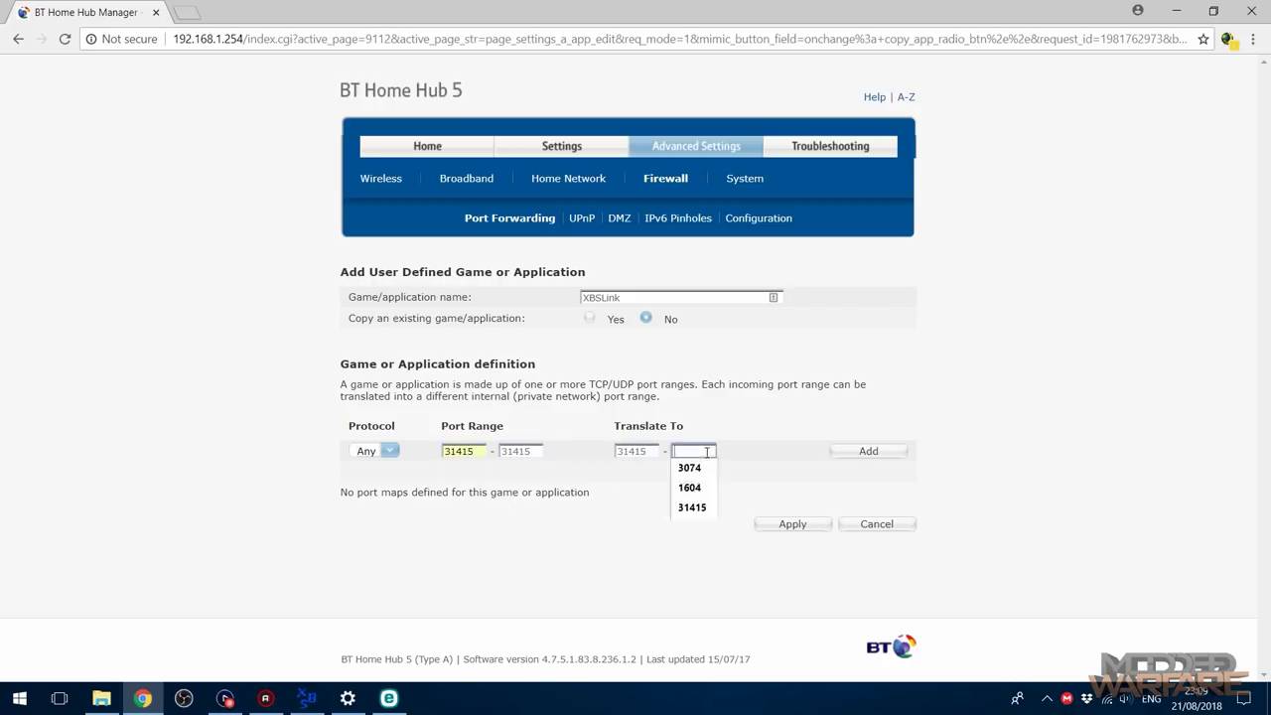
pyautogui.click(686, 526)
pyautogui.click(381, 452)
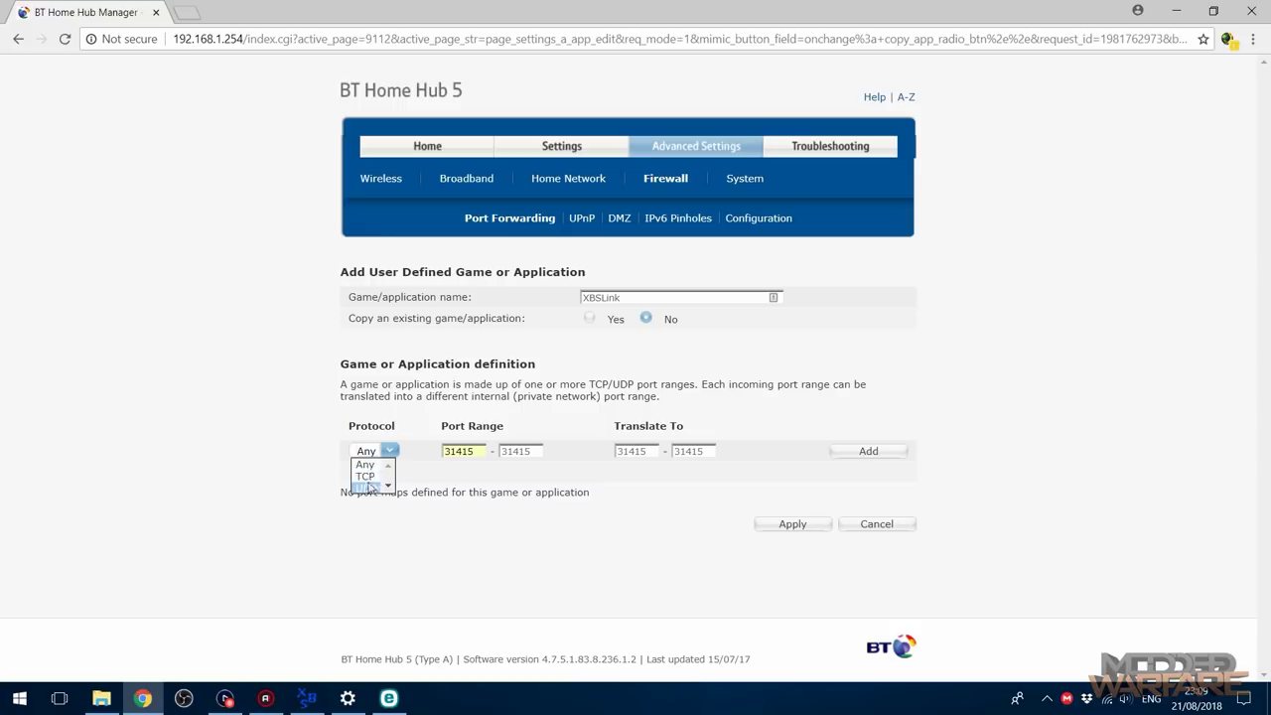
pyautogui.click(368, 464)
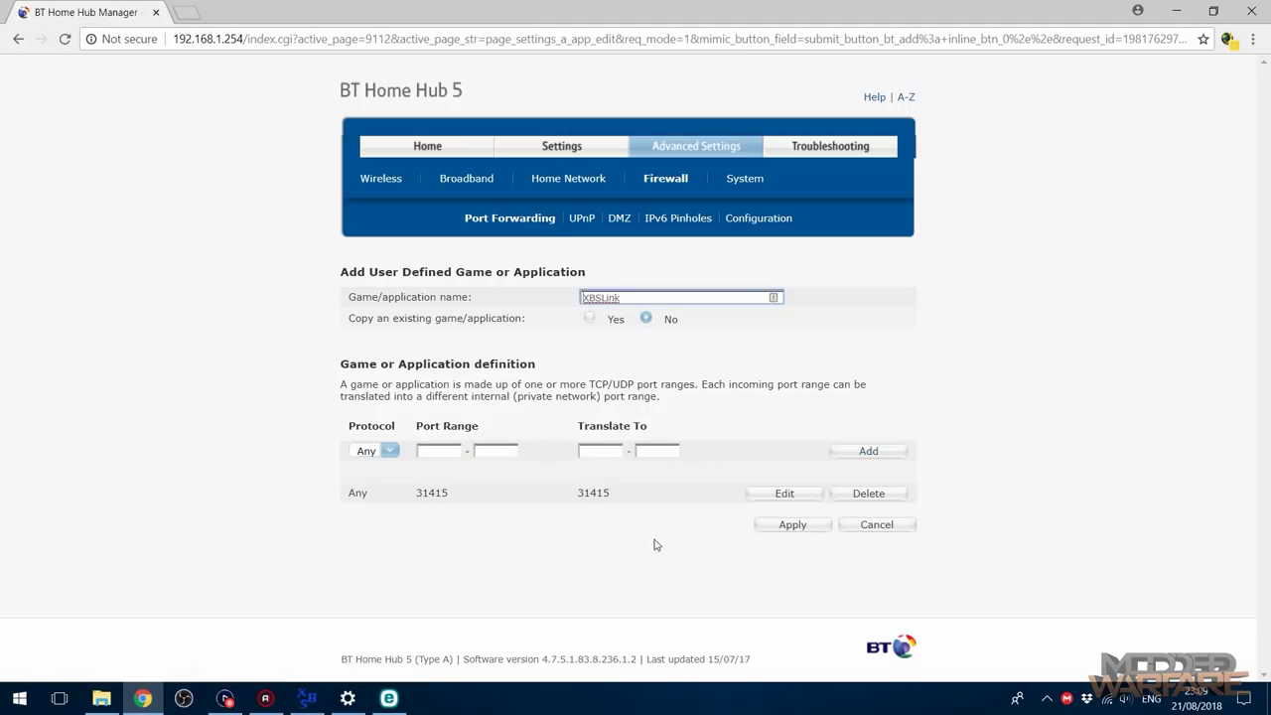
pyautogui.click(792, 524)
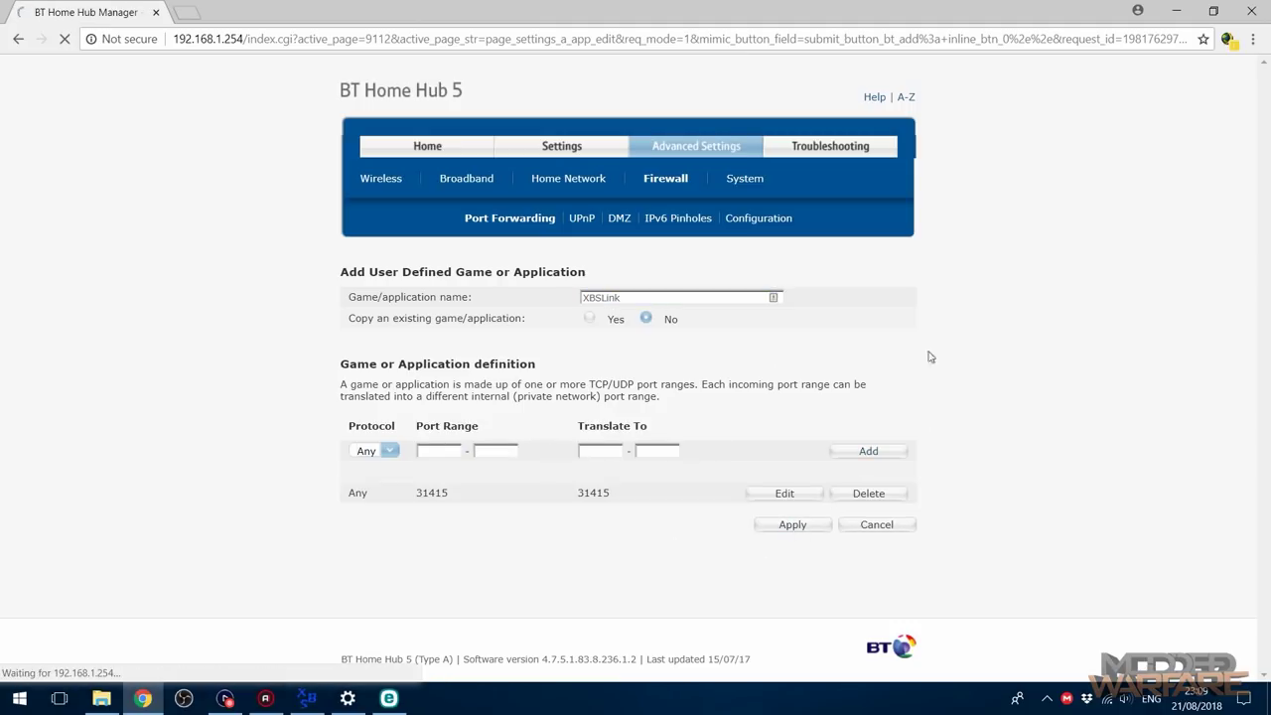
pyautogui.click(804, 526)
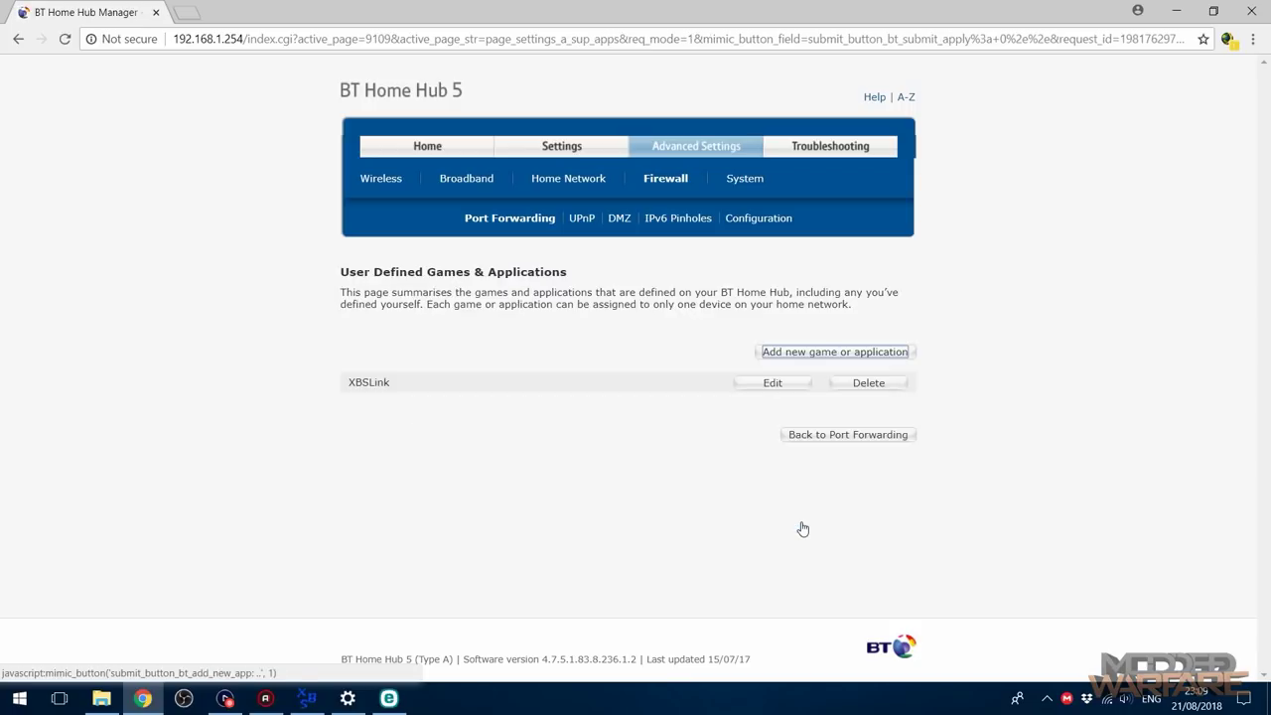
# Step: Return to the Port Forwarding page and choose XBSLink as the game or application to forward
pyautogui.click(817, 443)
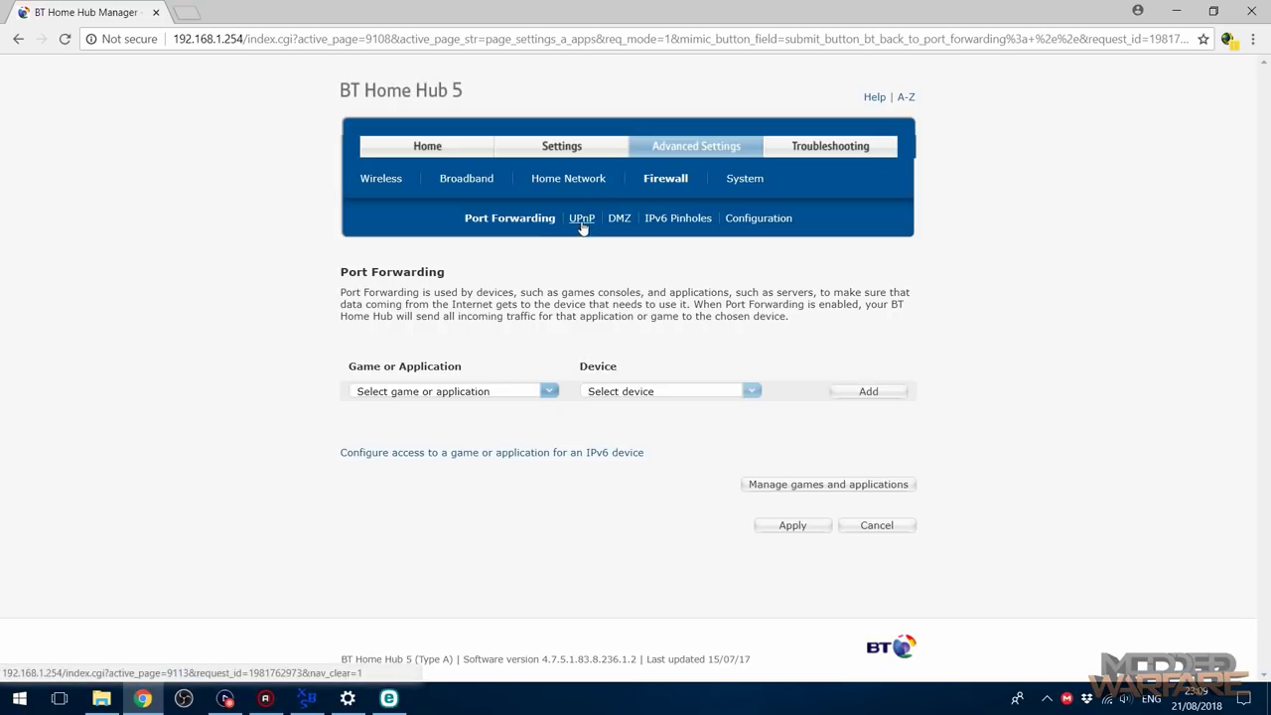
pyautogui.click(549, 388)
pyautogui.scroll(-15, 529, 447)
pyautogui.scroll(-4, 529, 446)
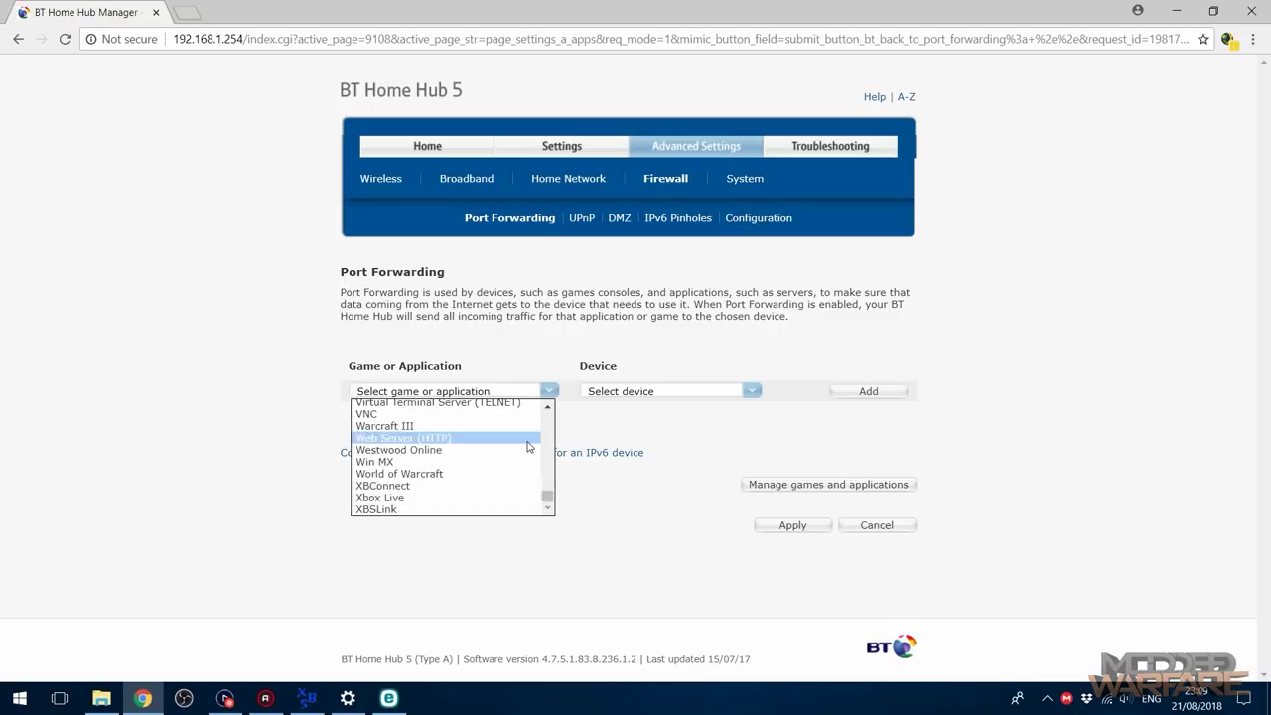
pyautogui.click(387, 511)
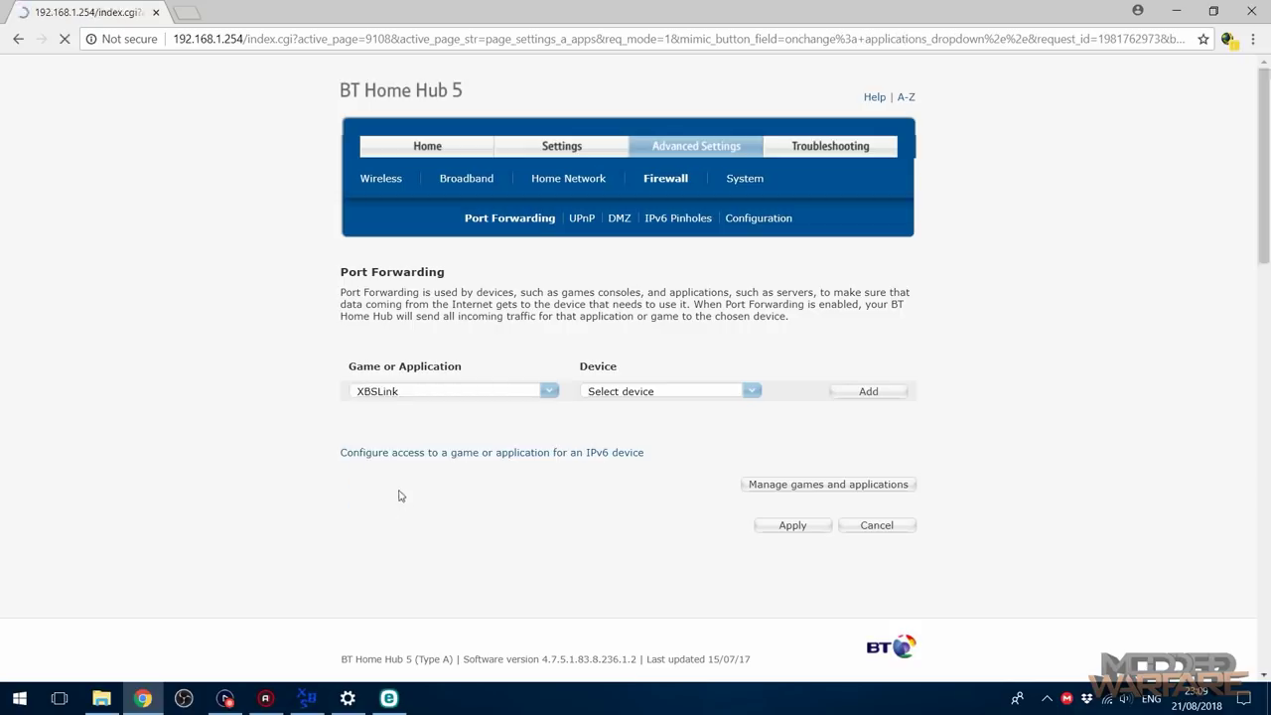
# Step: Choose DESKTOP-HL0H0LD as the device for the XBSLink forward
pyautogui.click(751, 392)
pyautogui.moveTo(750, 417); pyautogui.dragTo(751, 447)
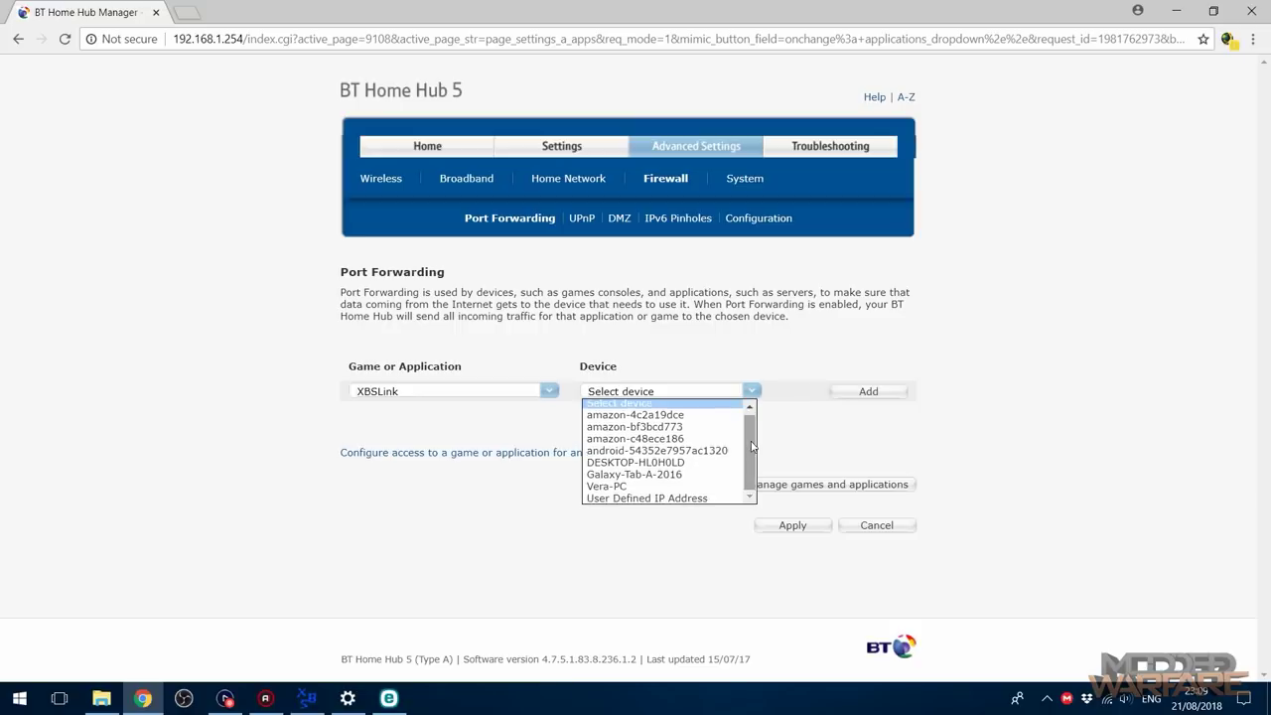
pyautogui.click(705, 469)
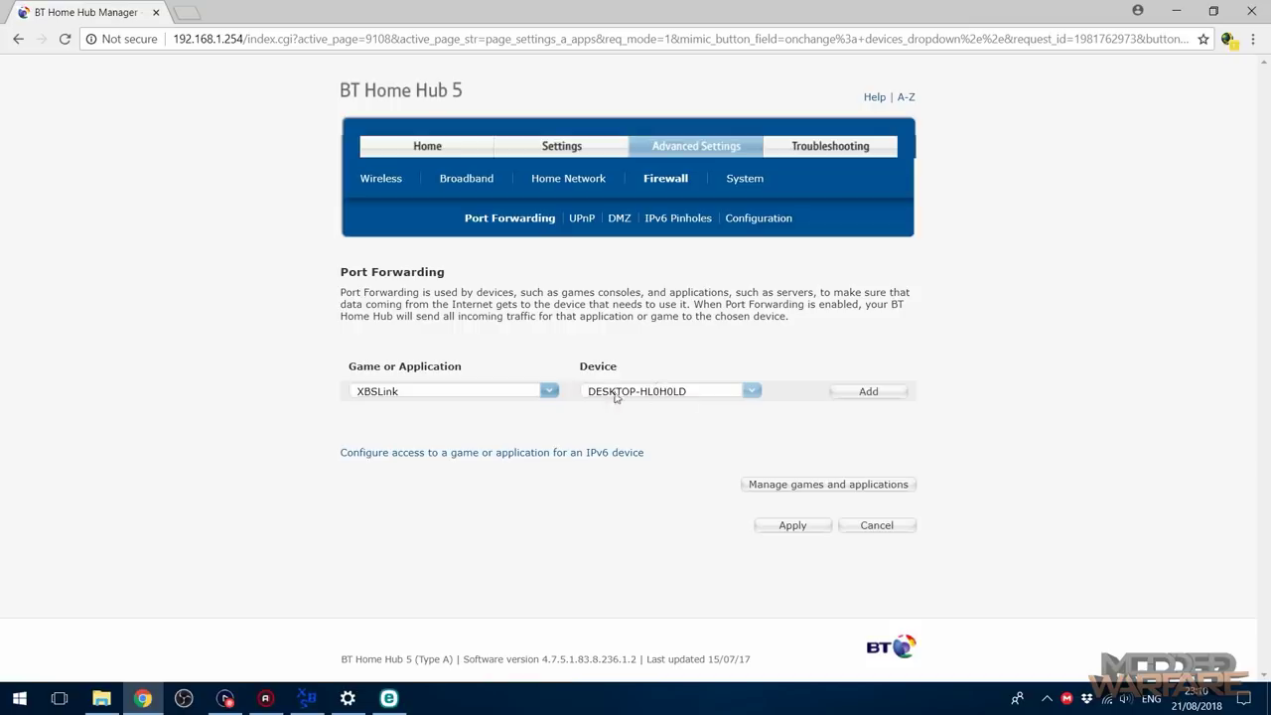
# Step: Assign XBSLink to the user-defined IP address 192.168.1.64, add the forwarding entry and apply the changes
pyautogui.click(751, 394)
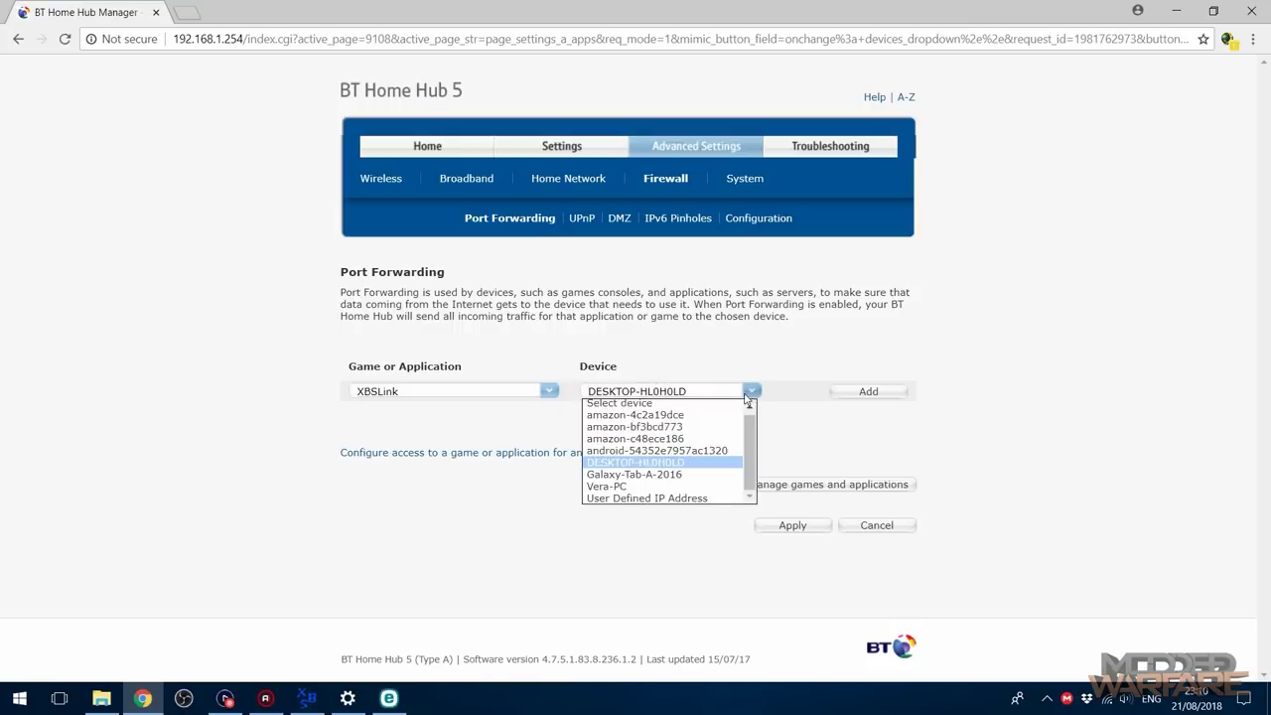
pyautogui.click(647, 498)
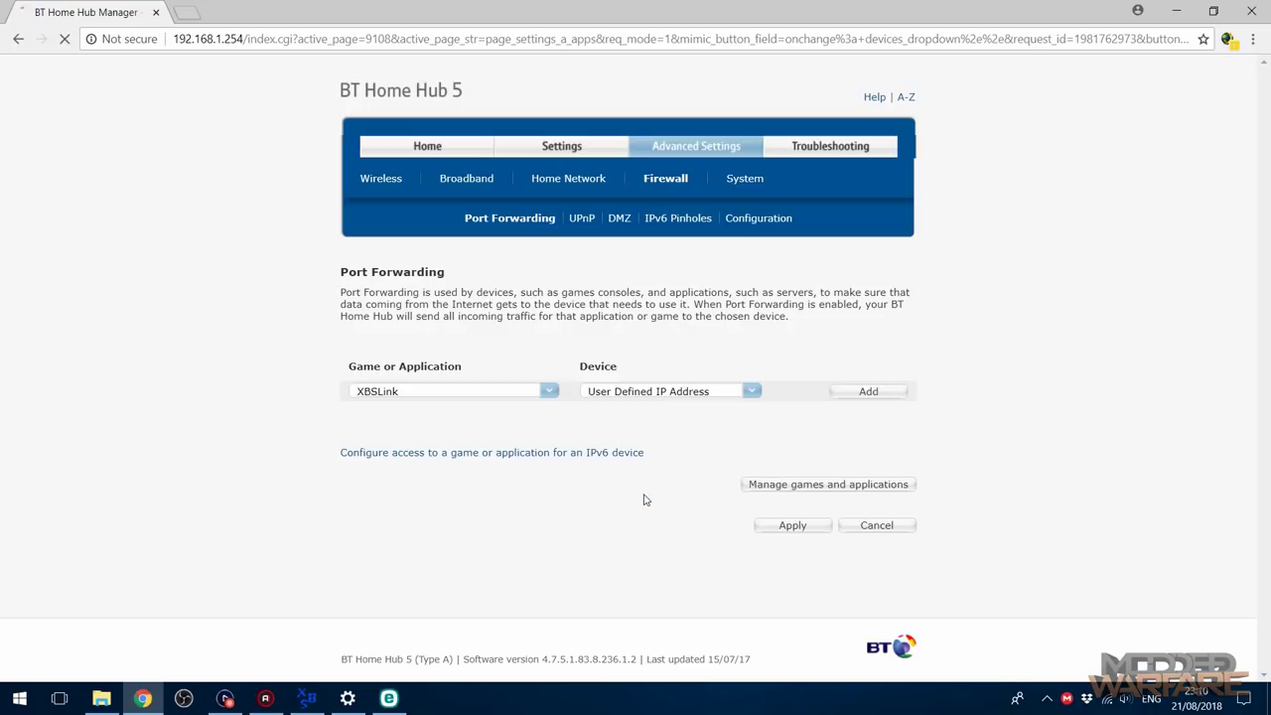
pyautogui.moveTo(627, 412); pyautogui.dragTo(562, 416)
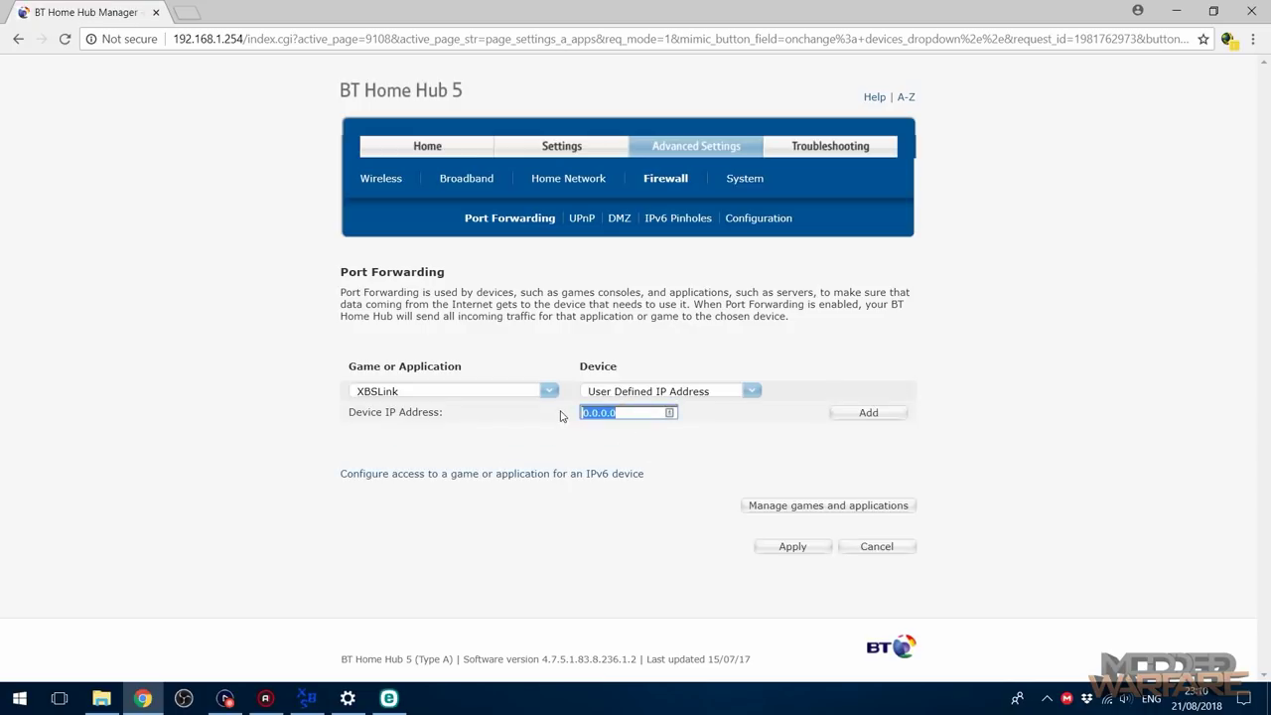
pyautogui.write('192.1')
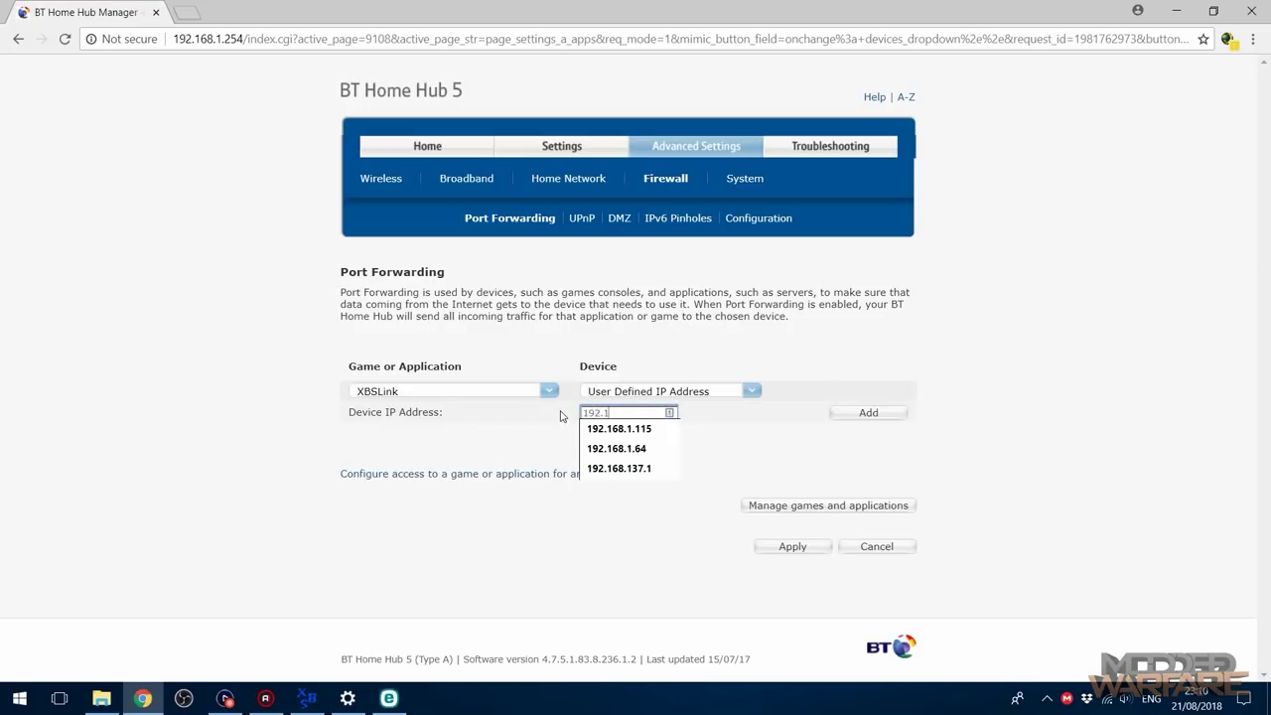
pyautogui.write('68.1.64')
pyautogui.click(769, 470)
pyautogui.click(868, 412)
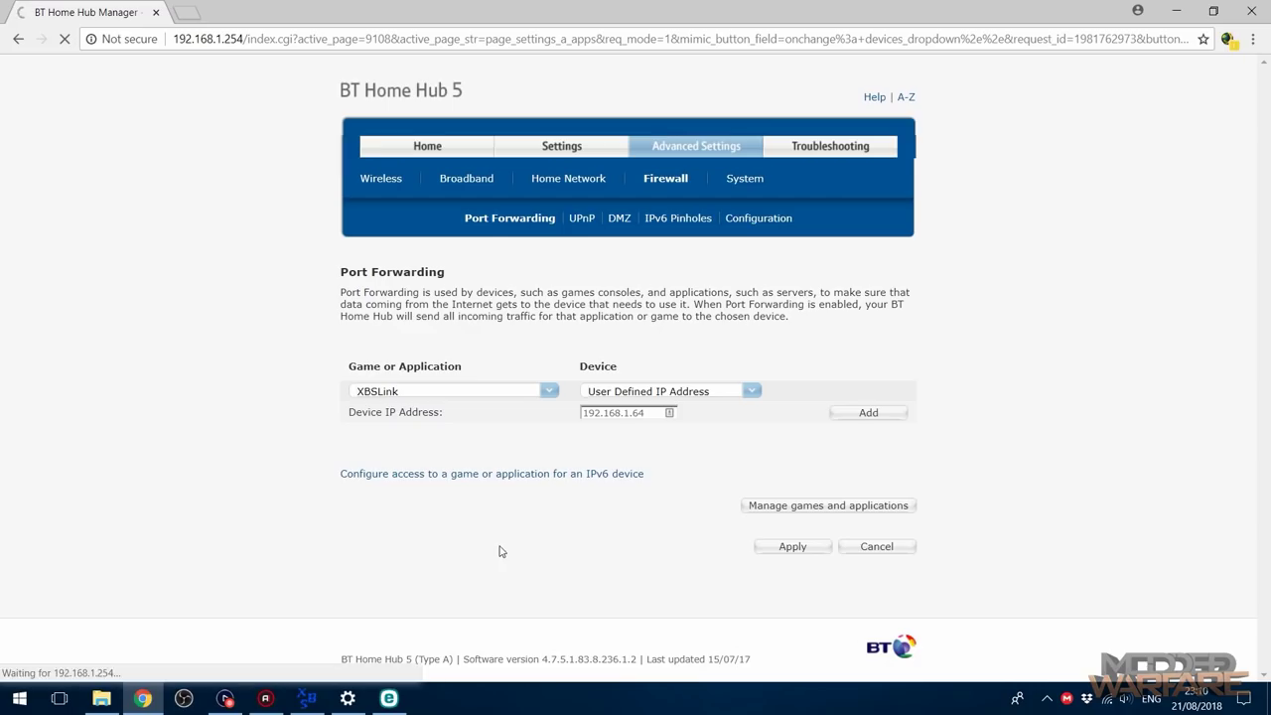
pyautogui.click(799, 580)
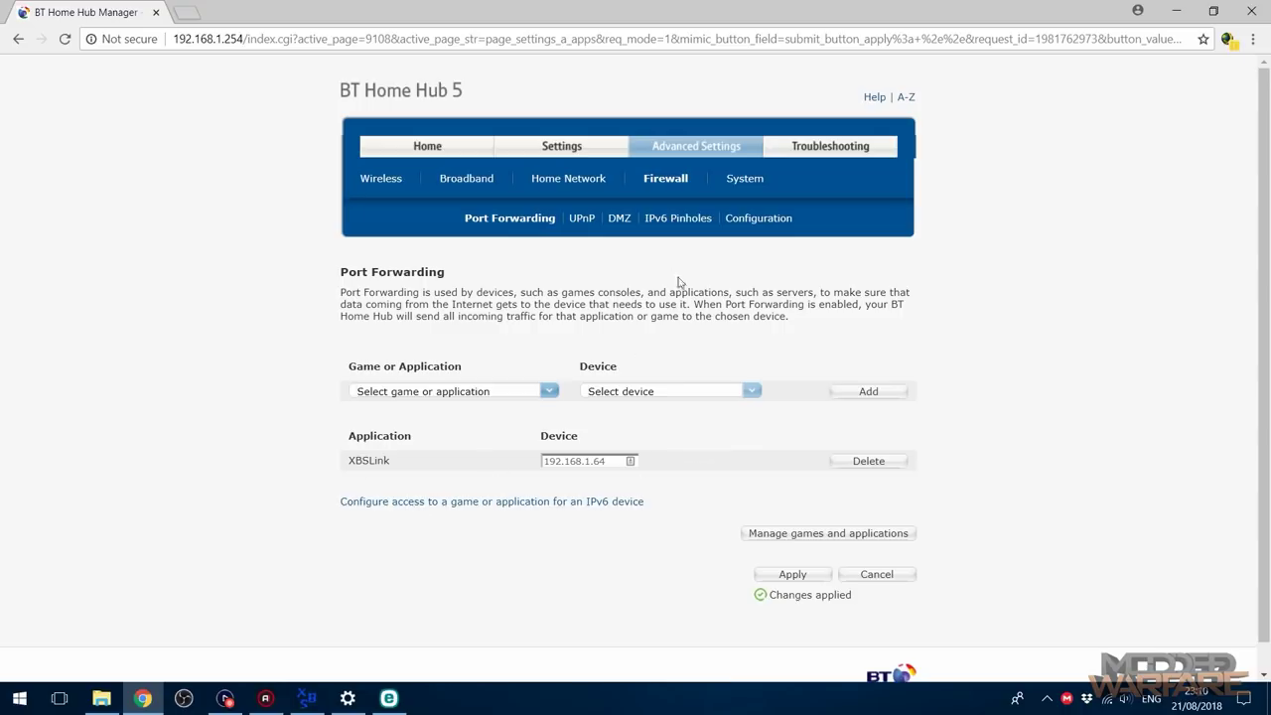
# Step: Turn UPnP off in the router's firewall settings and apply the change
pyautogui.click(584, 219)
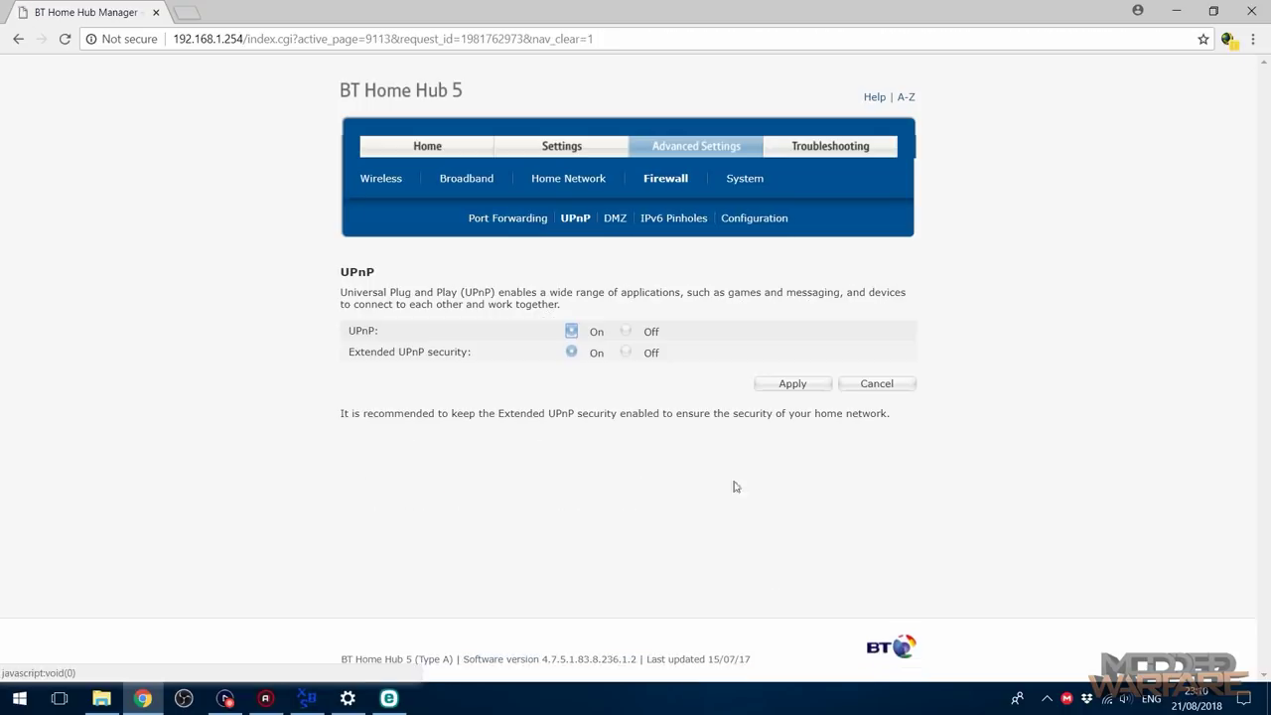
pyautogui.click(625, 333)
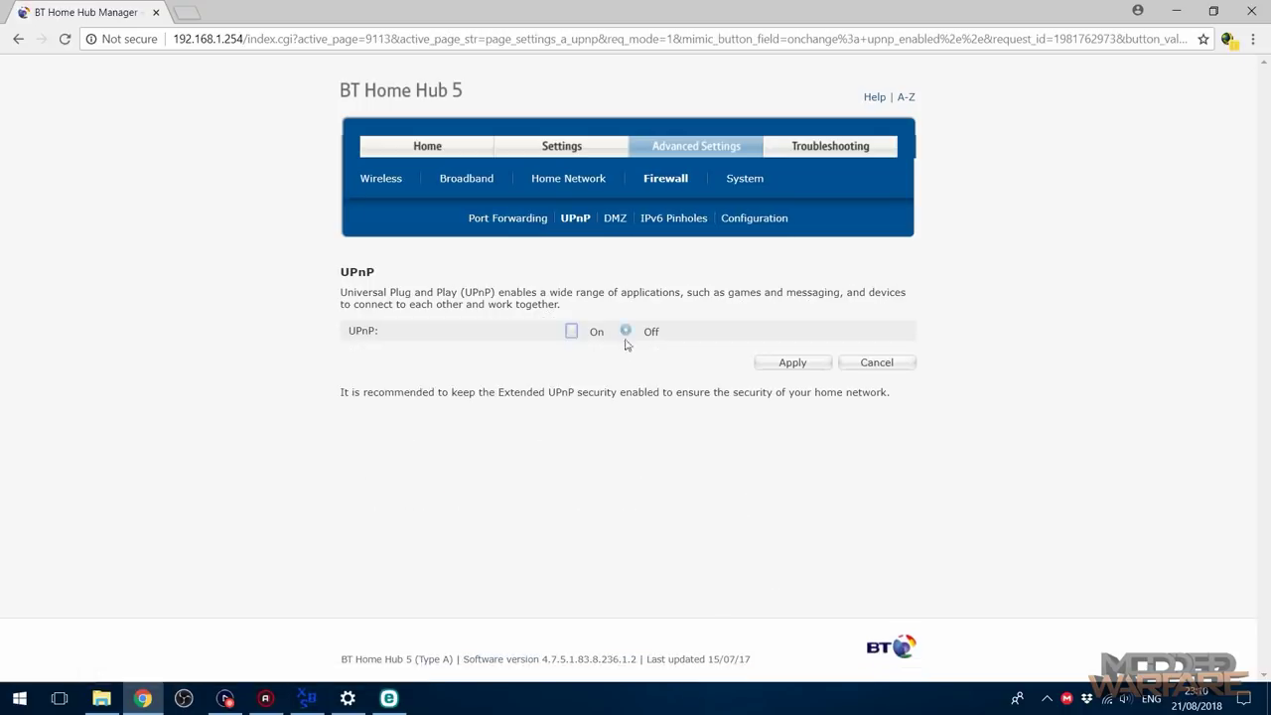
pyautogui.click(791, 365)
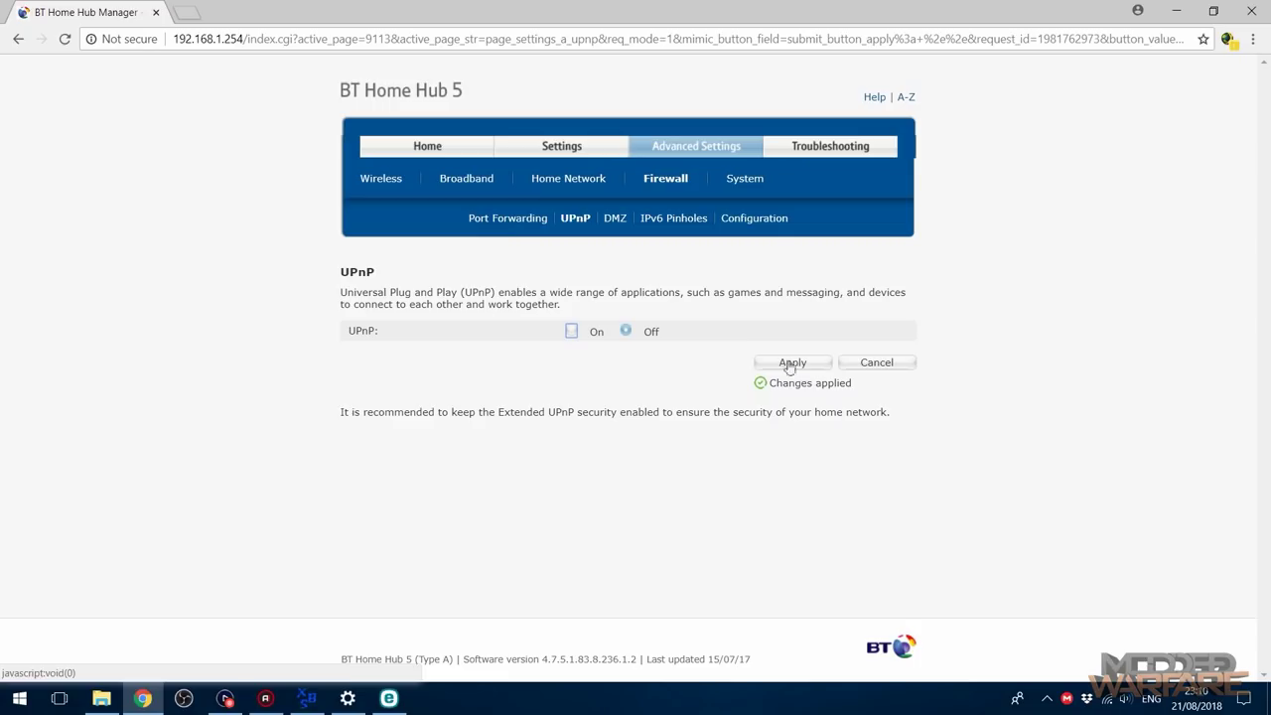
# Step: Review the XBSLink forwarding entry and the router's DMZ setting, ending on the Port Forwarding page
pyautogui.click(504, 220)
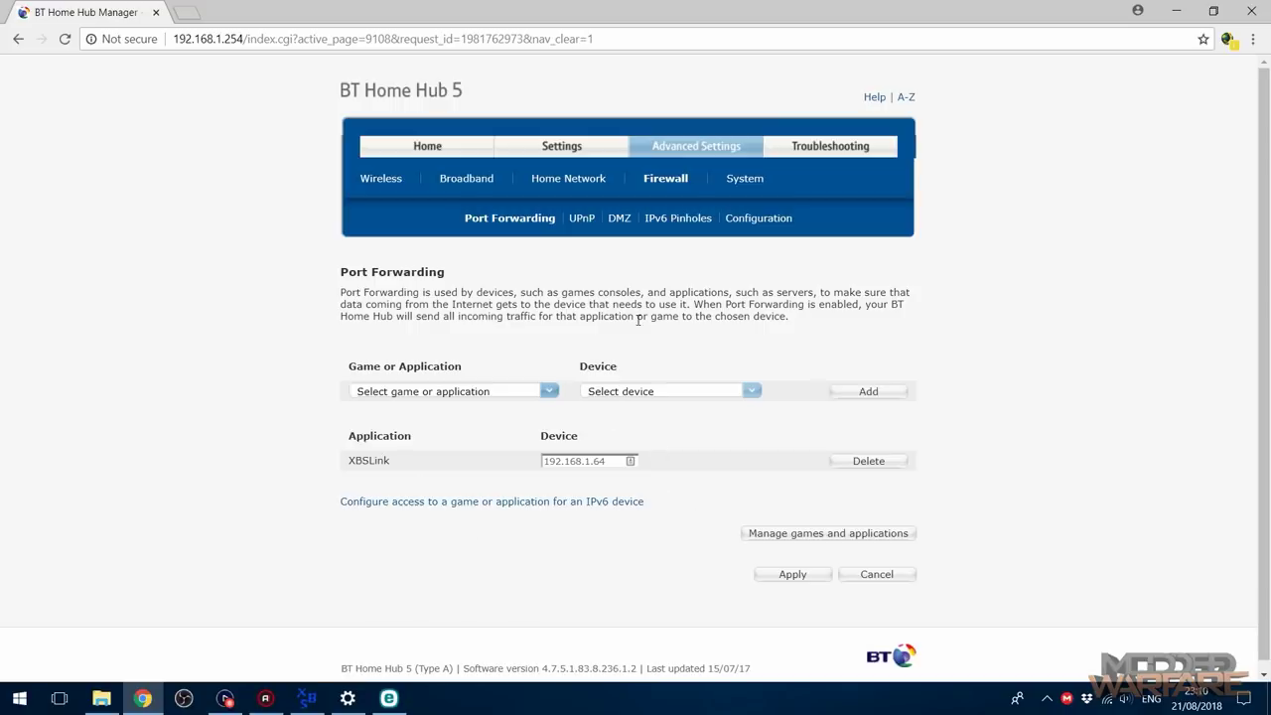
pyautogui.click(617, 221)
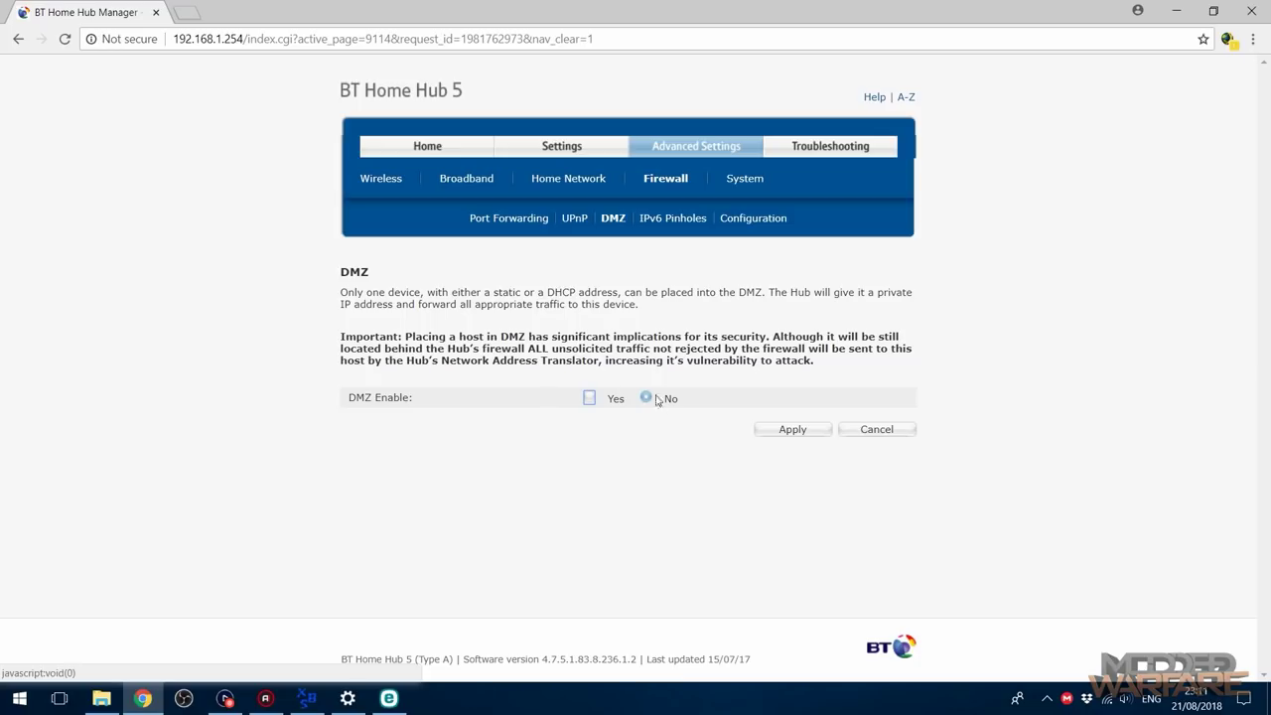
pyautogui.click(506, 219)
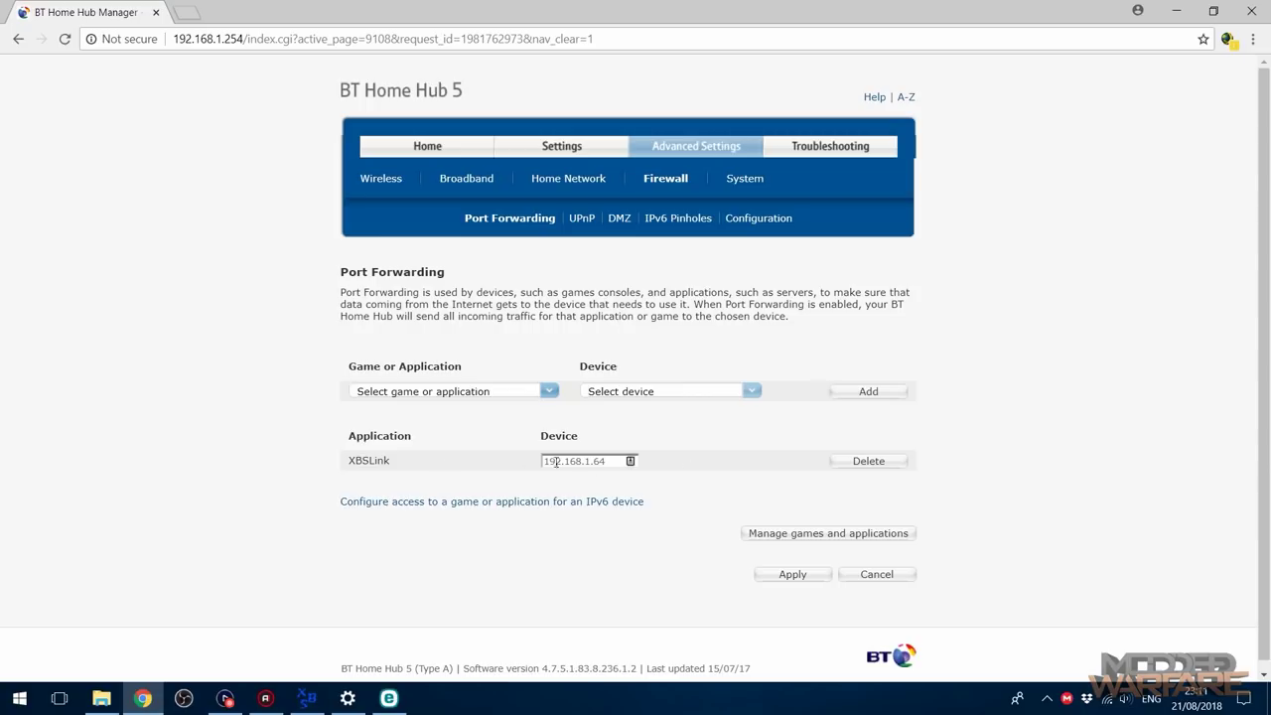
# Step: Reapply the XBSLink forwarding entry for 192.168.1.64 and revisit the DMZ page before returning to Port Forwarding
pyautogui.doubleClick(596, 464)
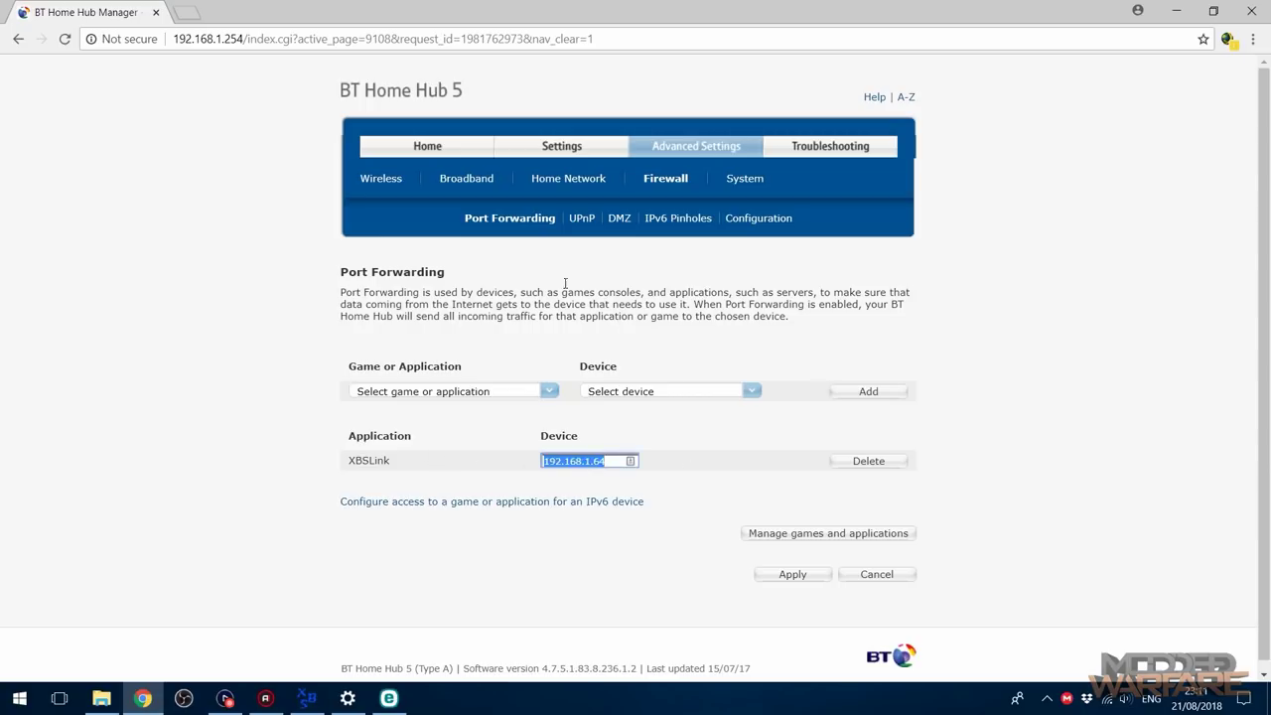
pyautogui.click(183, 481)
pyautogui.click(792, 574)
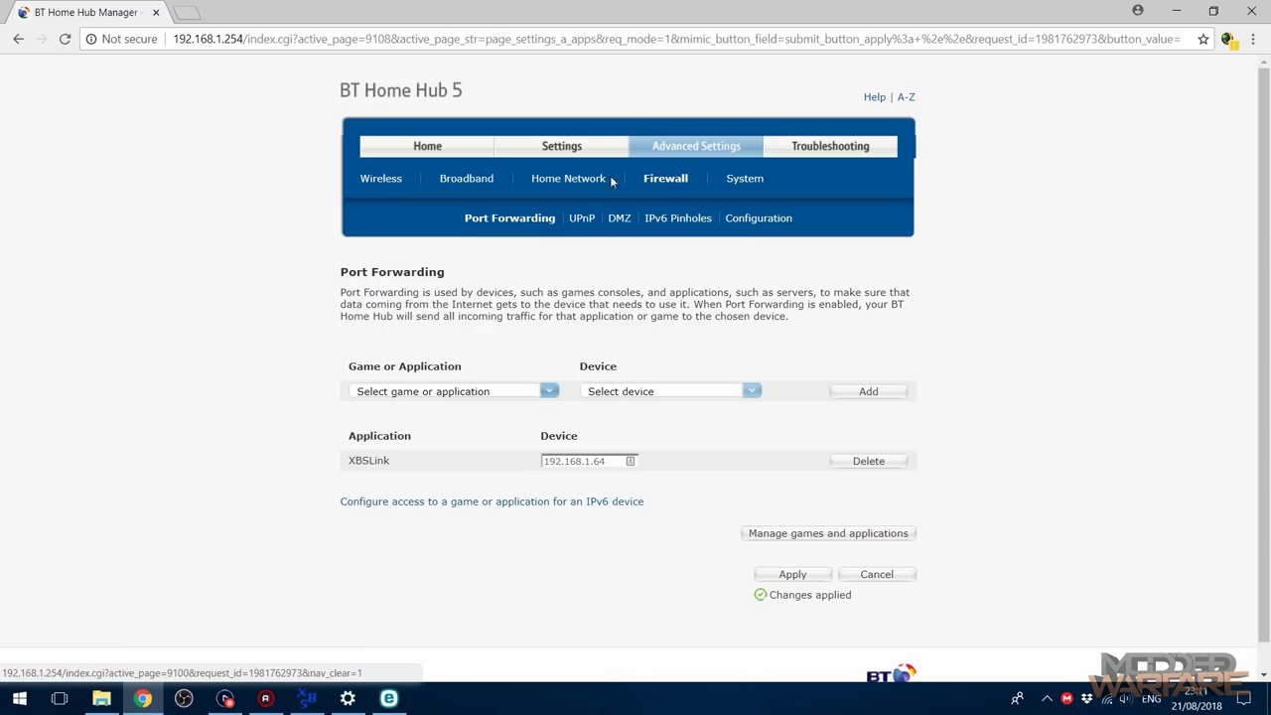
pyautogui.click(617, 218)
pyautogui.click(527, 221)
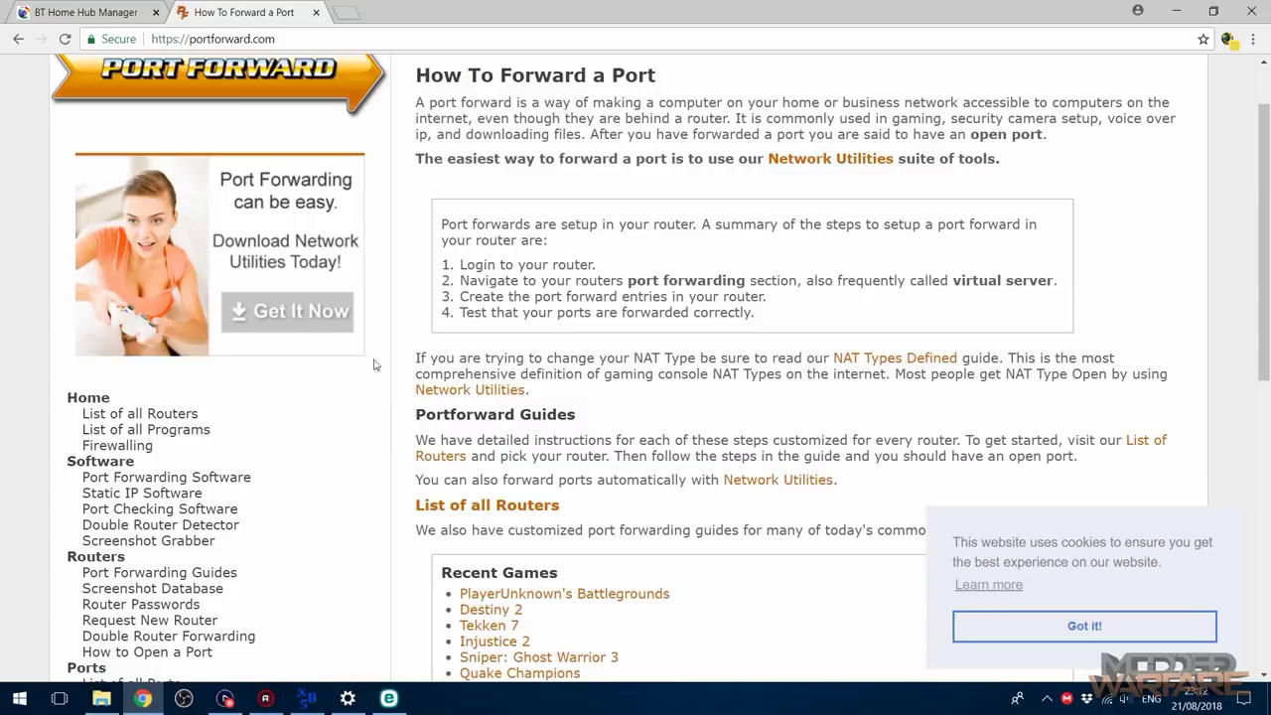
# Step: On portforward.com, open the list of all routers, choose the Calix brand and dismiss the Network Utilities offer
pyautogui.click(150, 422)
pyautogui.scroll(-15, 774, 434)
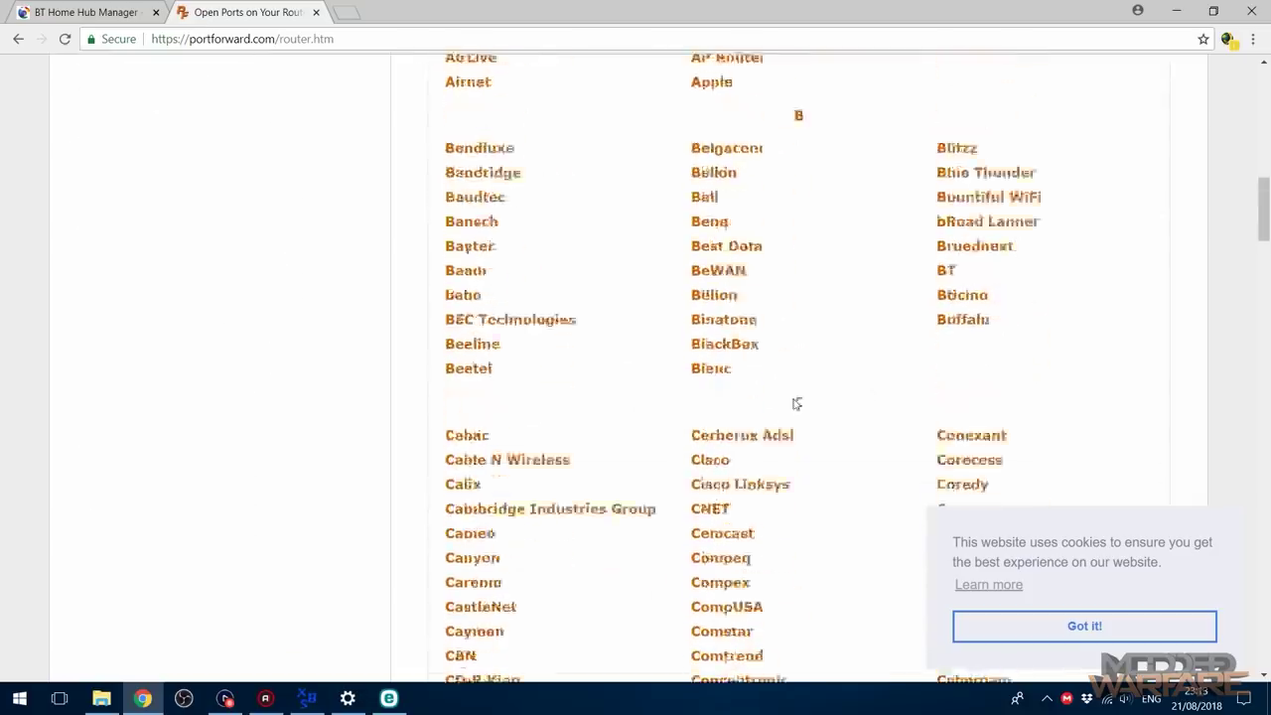
pyautogui.scroll(-3, 739, 511)
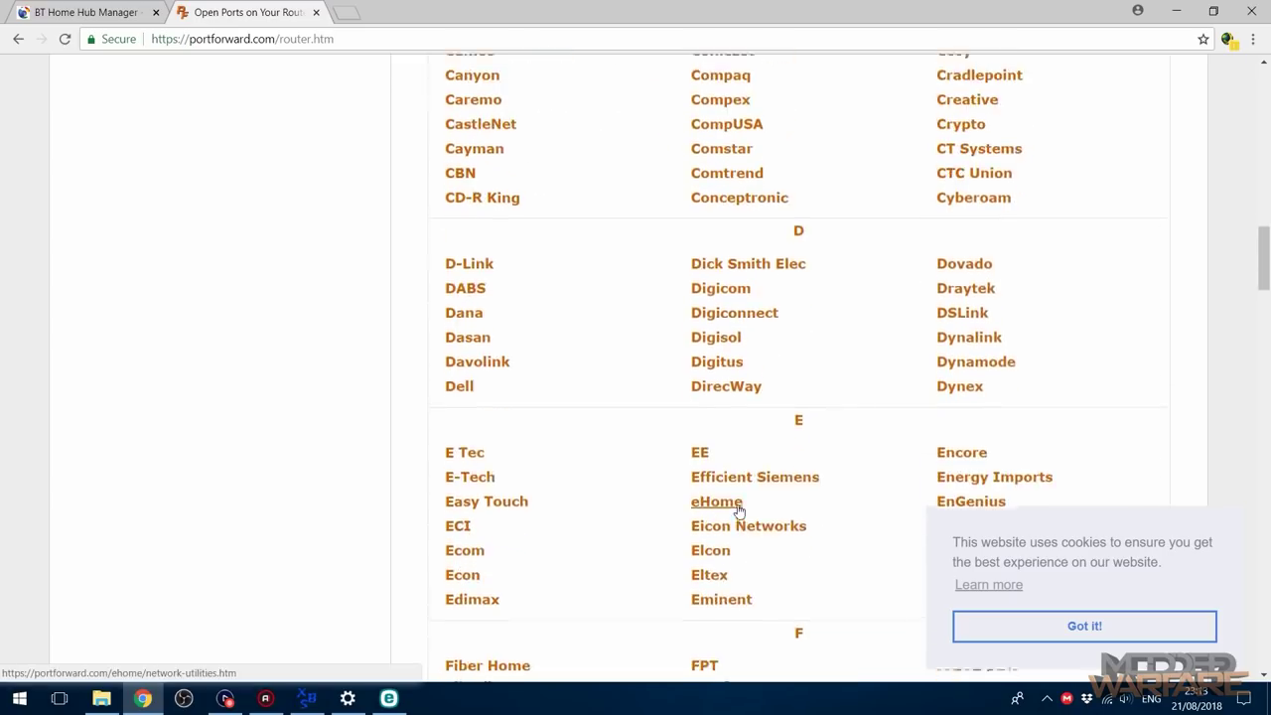
pyautogui.scroll(5, 493, 427)
pyautogui.click(463, 246)
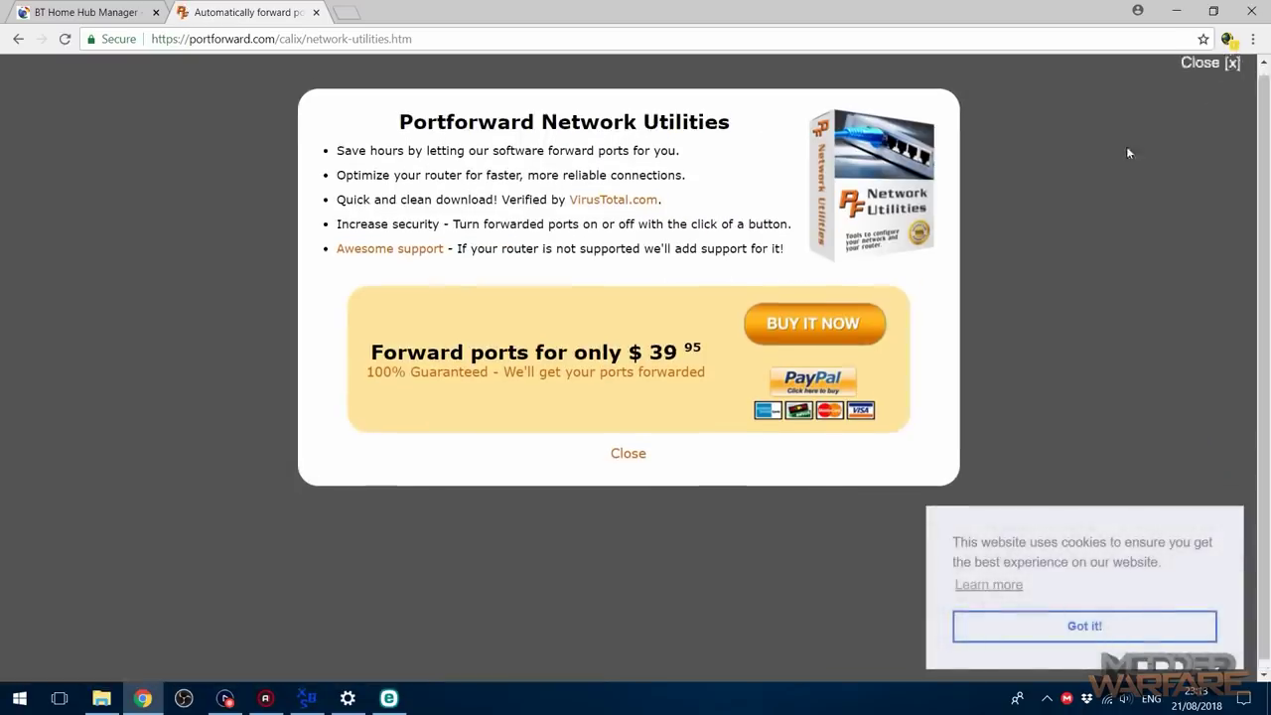
pyautogui.click(1204, 75)
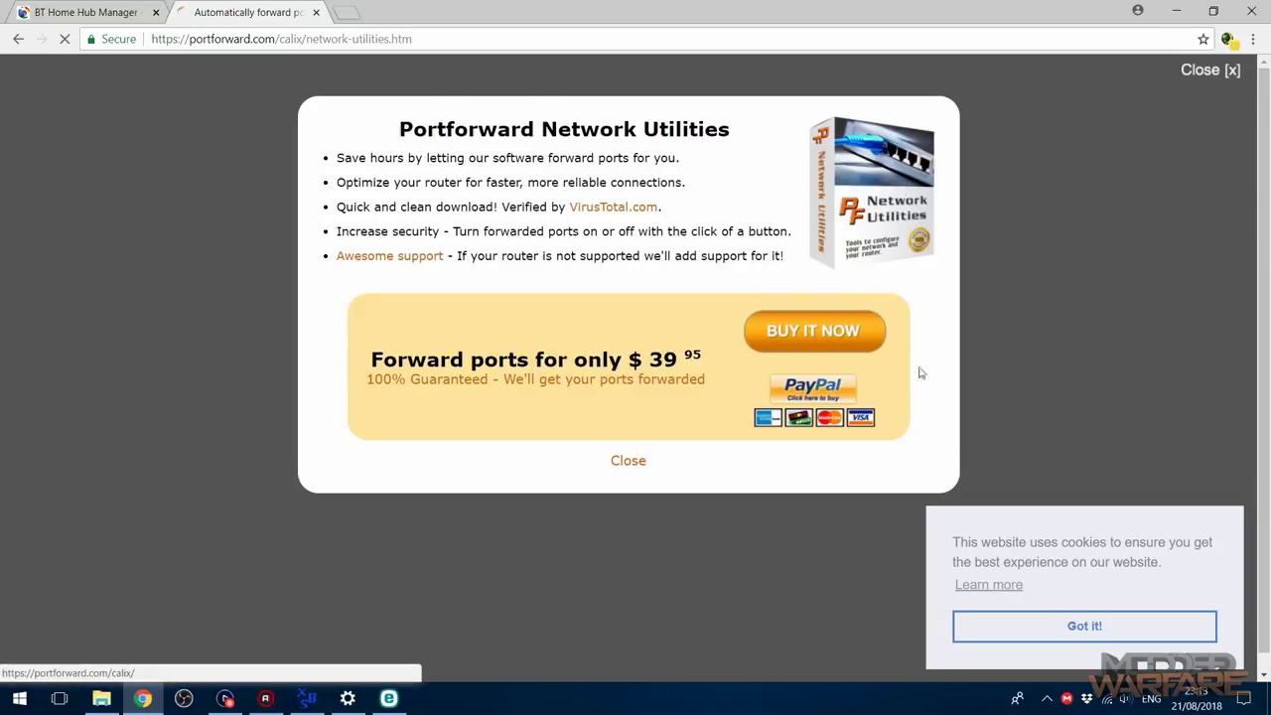
# Step: Open the Calix 813G-2 port forwarding guide and read its static IP address and router login instructions
pyautogui.scroll(-3, 880, 396)
pyautogui.scroll(-2, 880, 395)
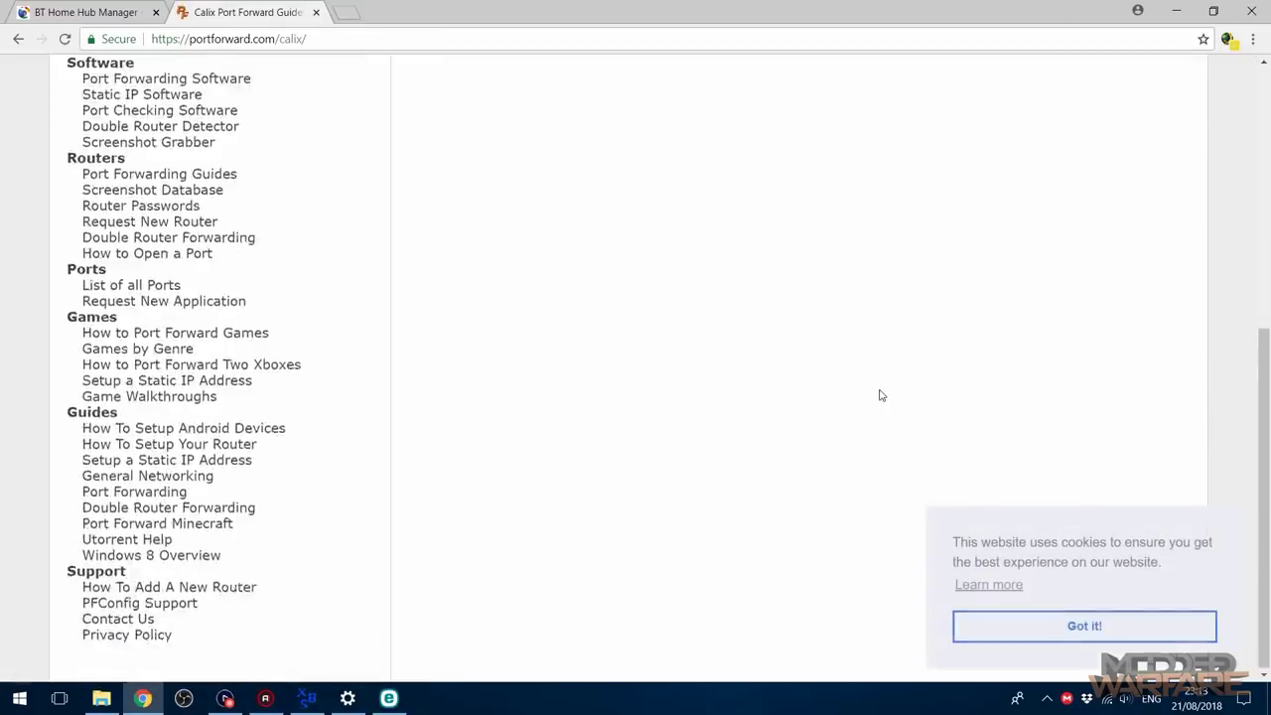
pyautogui.scroll(5, 879, 395)
pyautogui.scroll(-1, 538, 390)
pyautogui.click(494, 266)
pyautogui.scroll(-3, 766, 369)
pyautogui.scroll(-6, 766, 369)
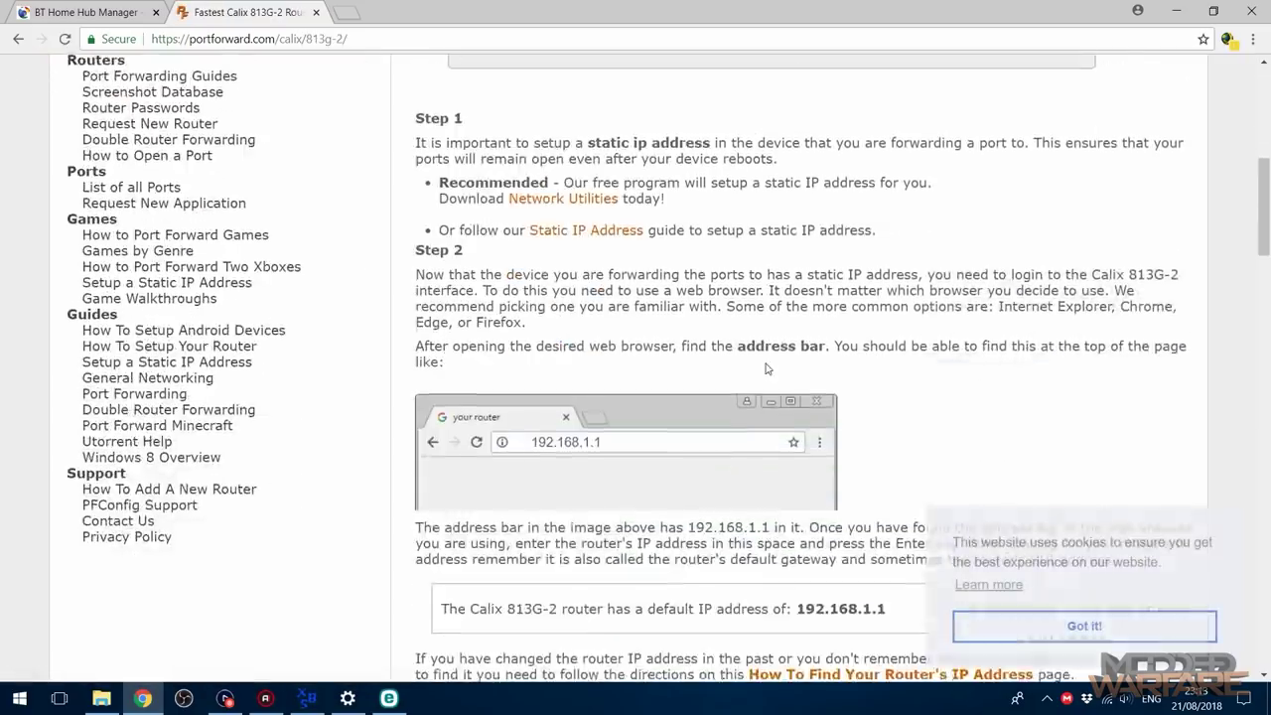
pyautogui.scroll(-2, 768, 362)
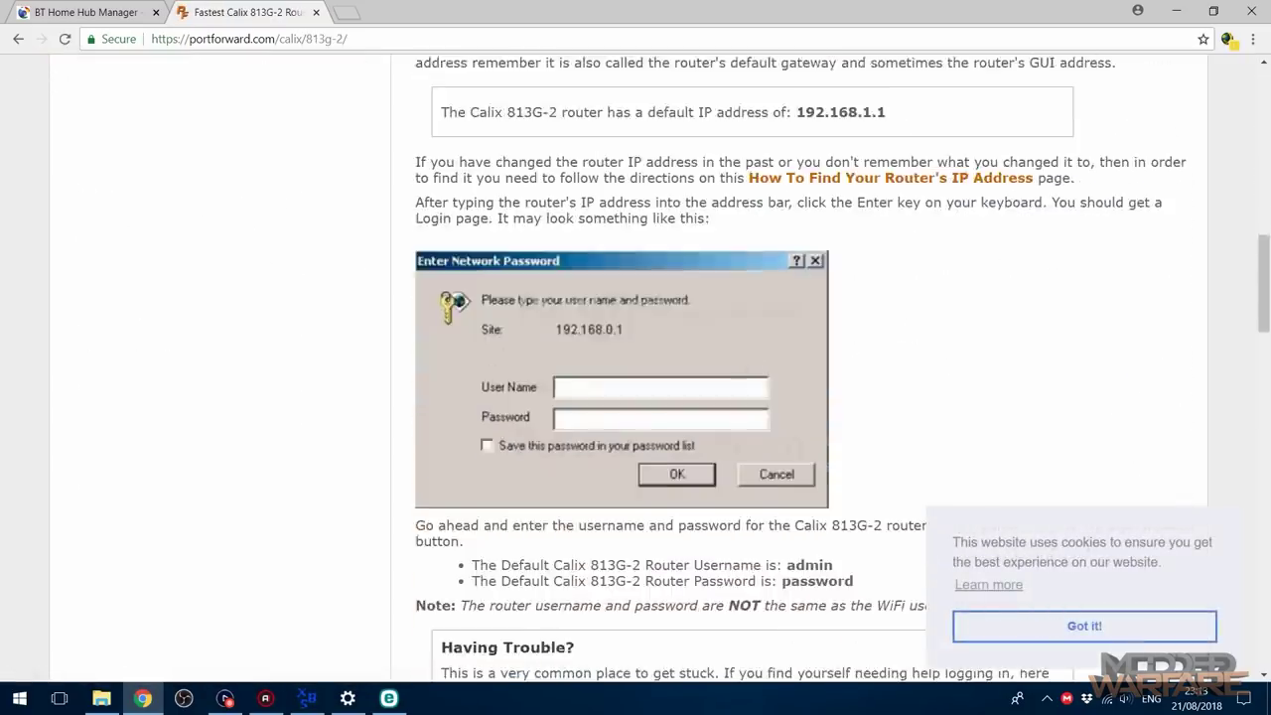
pyautogui.scroll(-2, 989, 373)
pyautogui.scroll(-1, 988, 373)
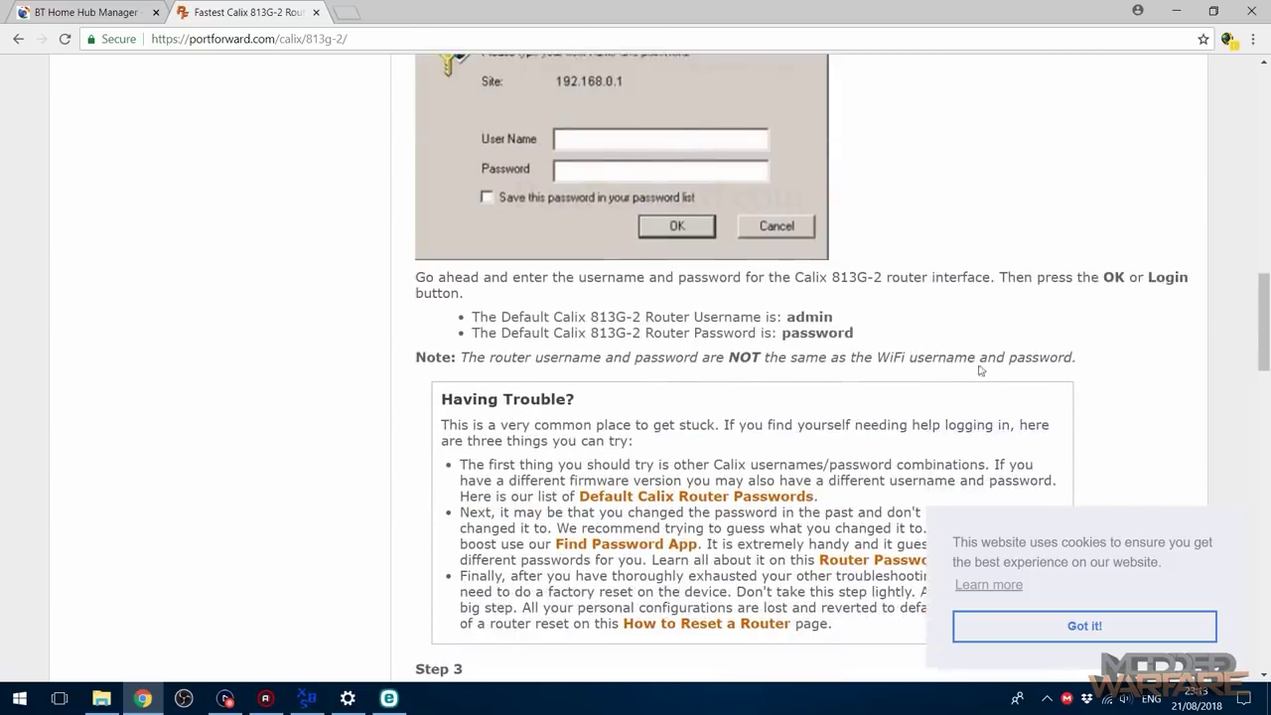
# Step: Read the Calix 813G-2 guide's default login details and its Step 3 directions to the router's port forwarding page
pyautogui.scroll(-1, 802, 272)
pyautogui.doubleClick(816, 236)
pyautogui.doubleClick(818, 250)
pyautogui.scroll(-3, 851, 336)
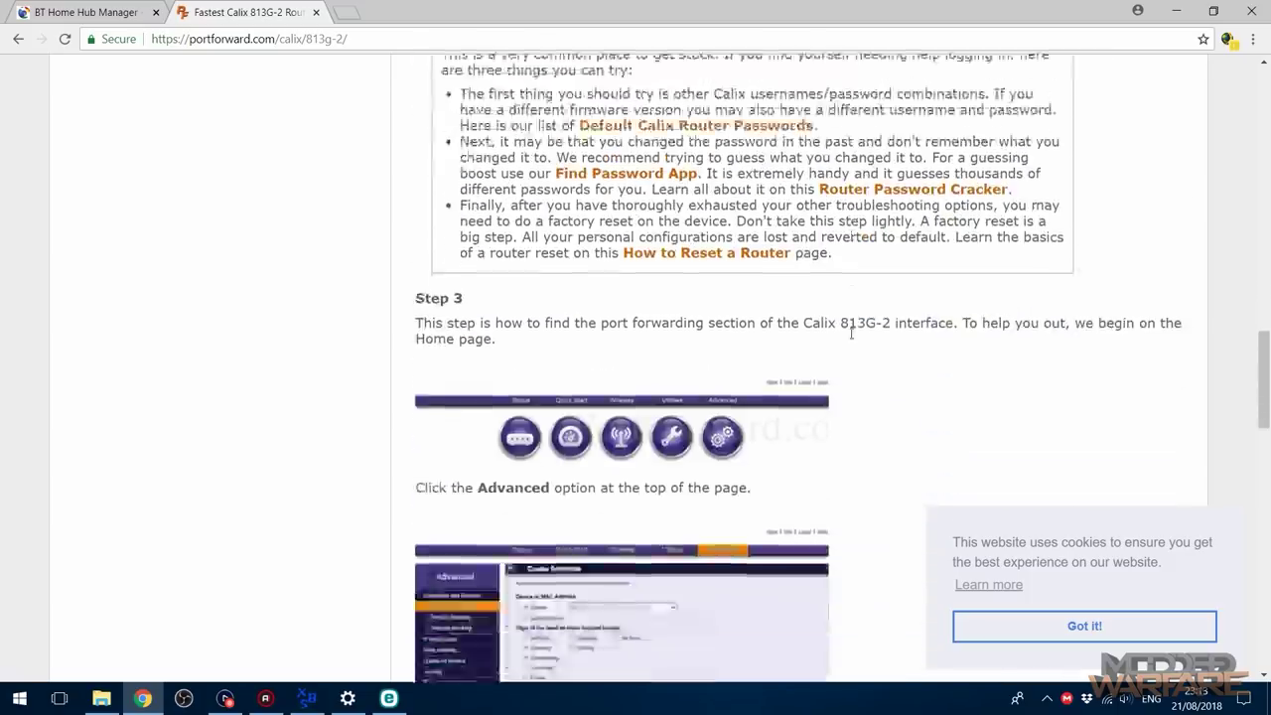
pyautogui.scroll(-3, 851, 334)
pyautogui.scroll(-3, 800, 459)
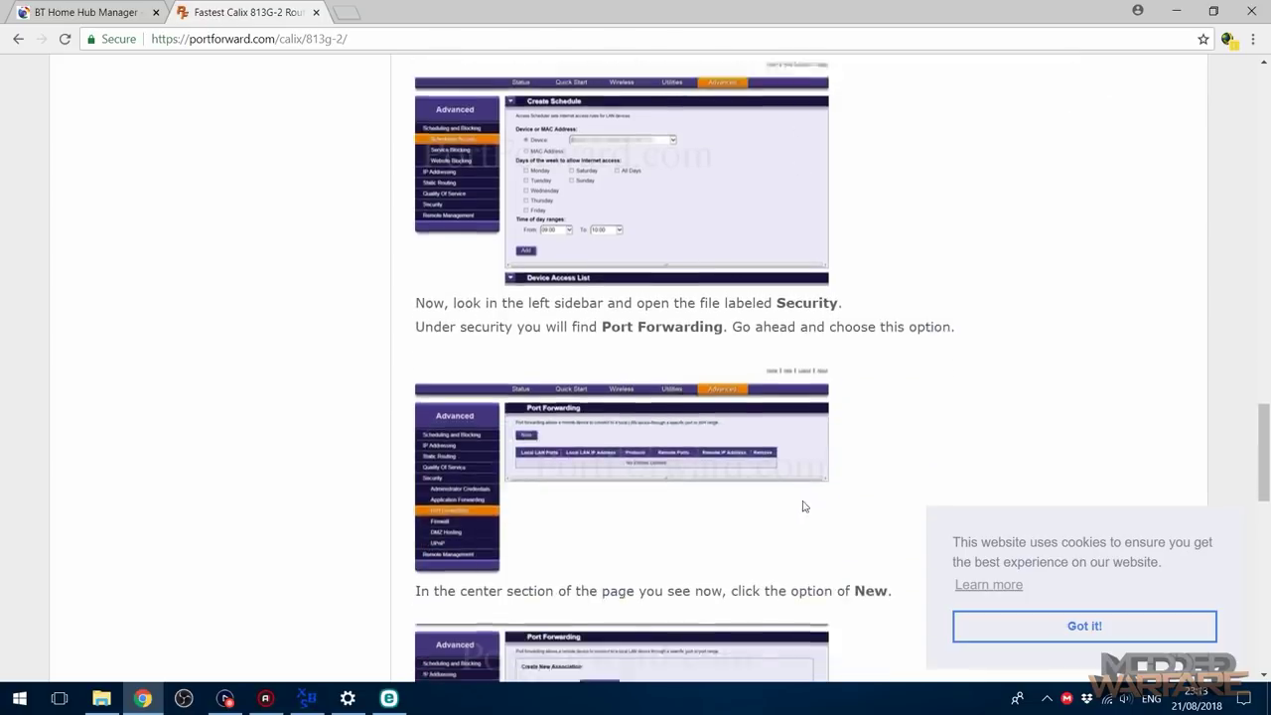
pyautogui.scroll(-2, 804, 507)
pyautogui.scroll(-4, 717, 456)
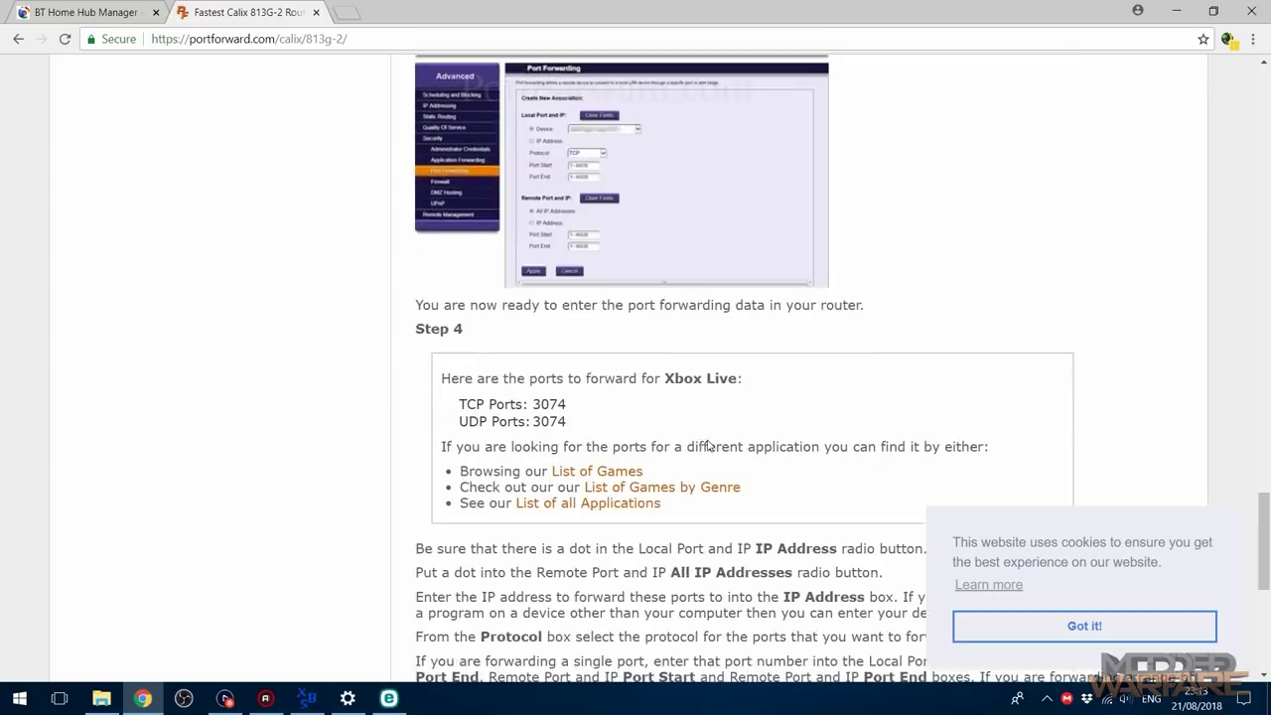
# Step: Examine the Step 4 Xbox Live ports and port entry instructions, and recheck the guide's port forwarding screenshots
pyautogui.scroll(-2, 589, 440)
pyautogui.moveTo(441, 212); pyautogui.dragTo(671, 212)
pyautogui.click(688, 213)
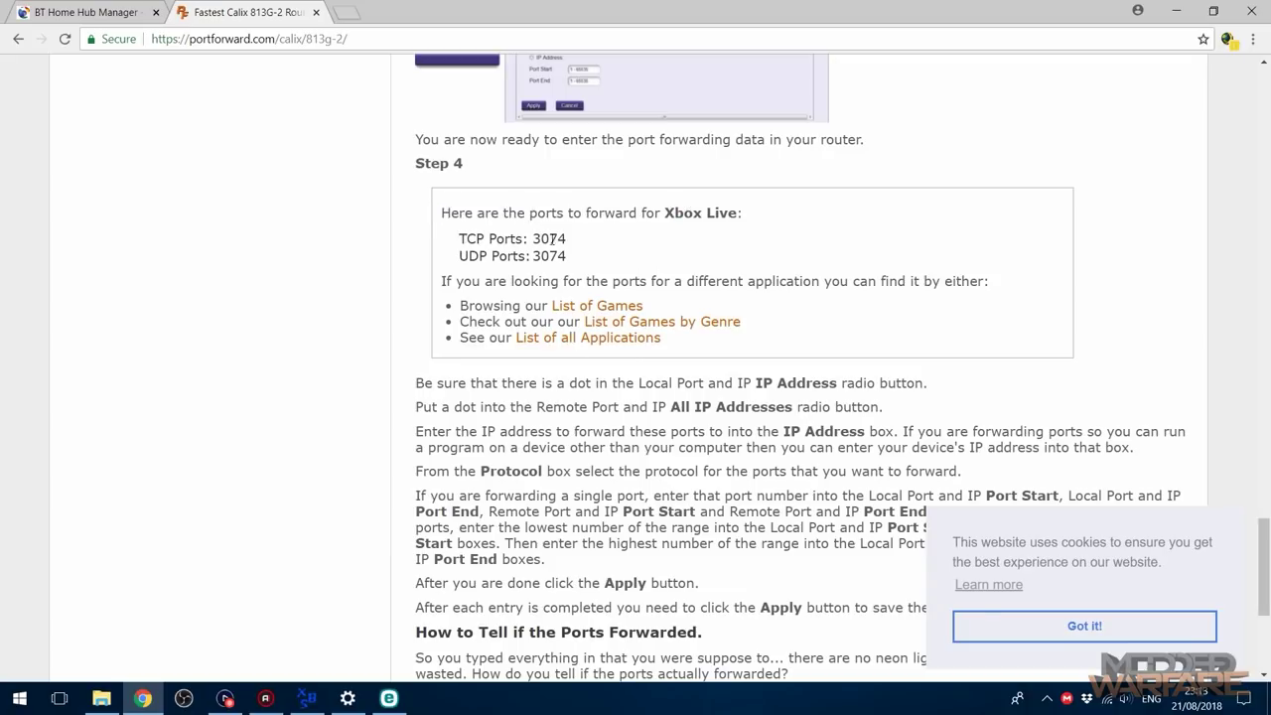
pyautogui.doubleClick(552, 256)
pyautogui.doubleClick(549, 238)
pyautogui.scroll(-4, 705, 402)
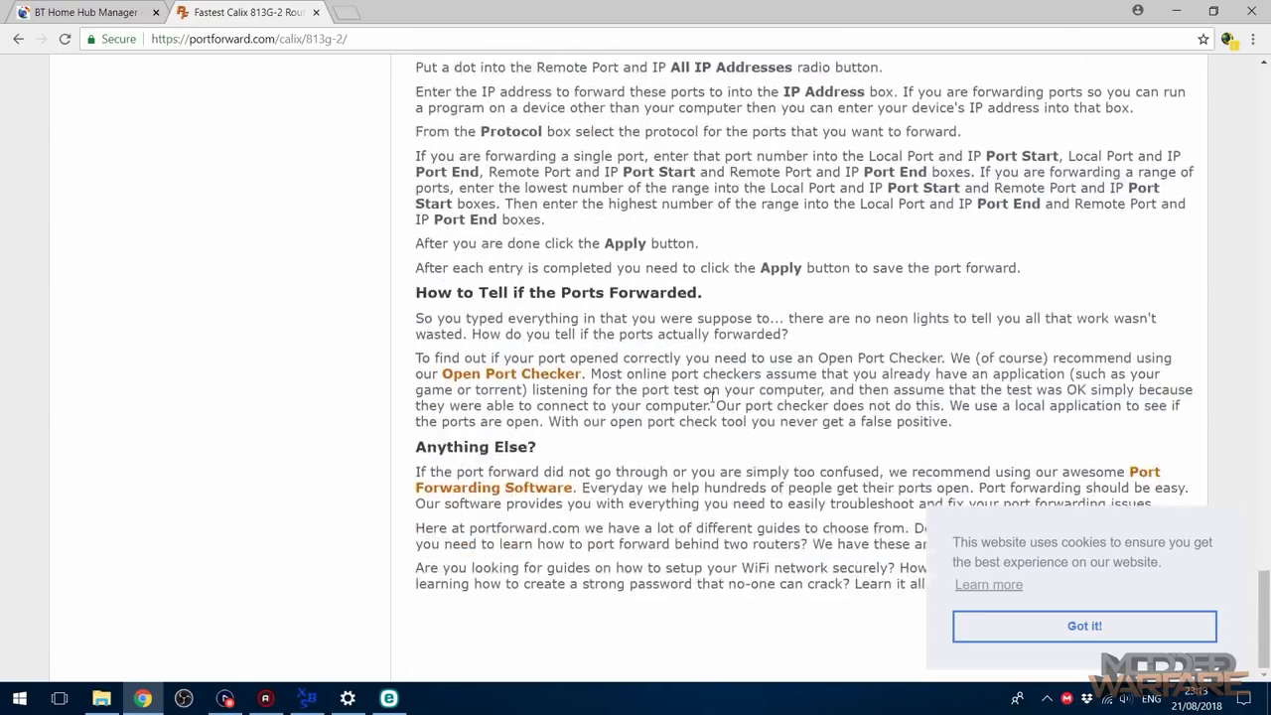
pyautogui.scroll(8, 710, 399)
pyautogui.scroll(-3, 692, 397)
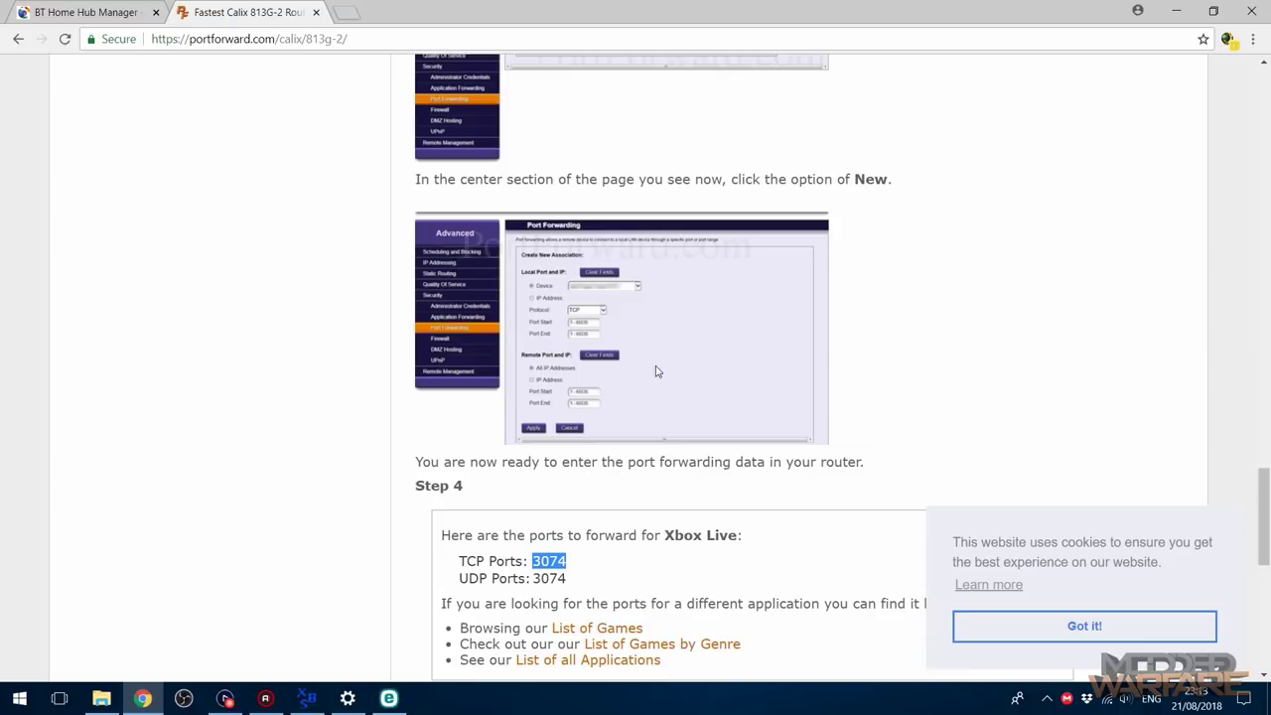
pyautogui.scroll(2, 657, 370)
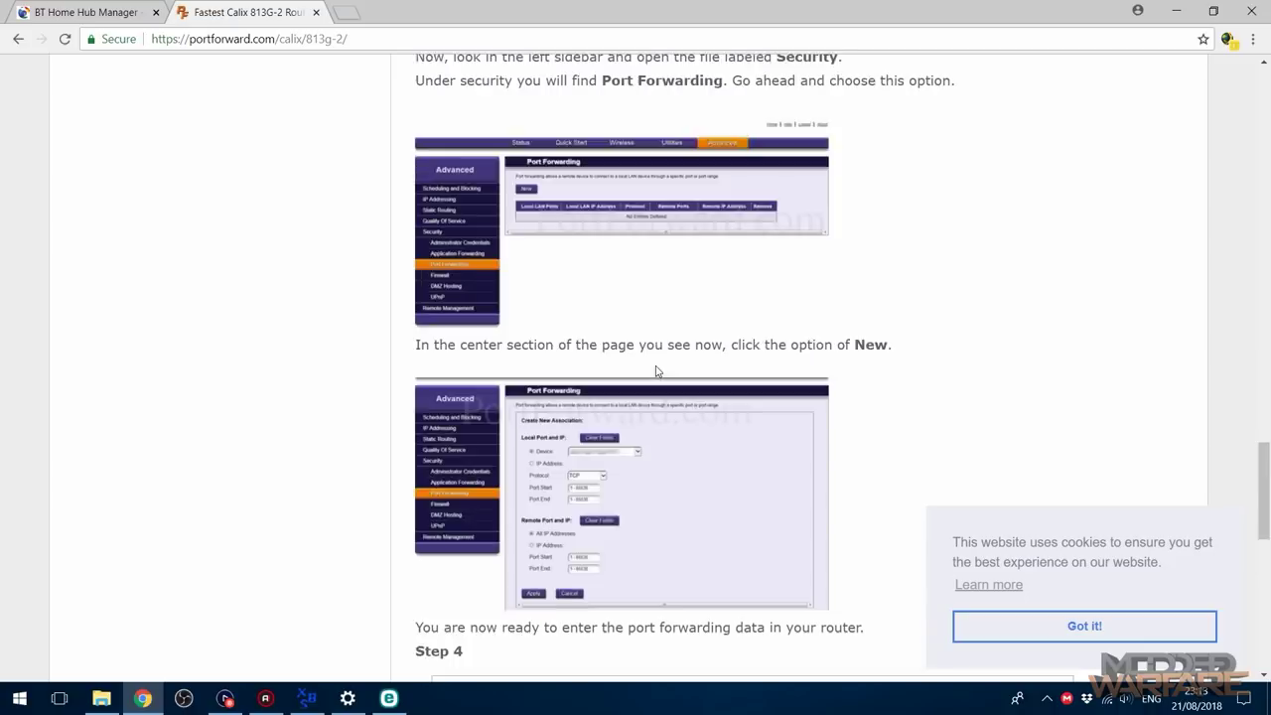
pyautogui.scroll(9, 755, 321)
pyautogui.scroll(-11, 740, 347)
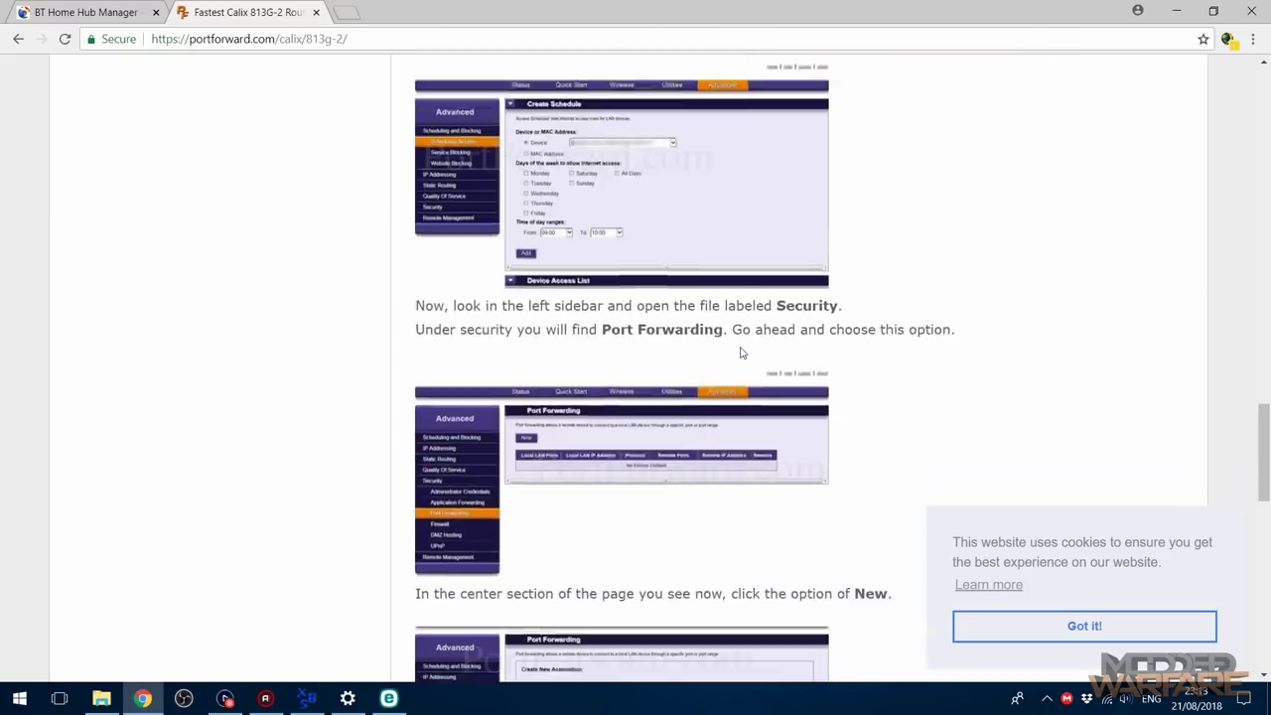
# Step: Minimize the browser and restart the XBSlink engine to recheck the incoming port
pyautogui.click(1176, 10)
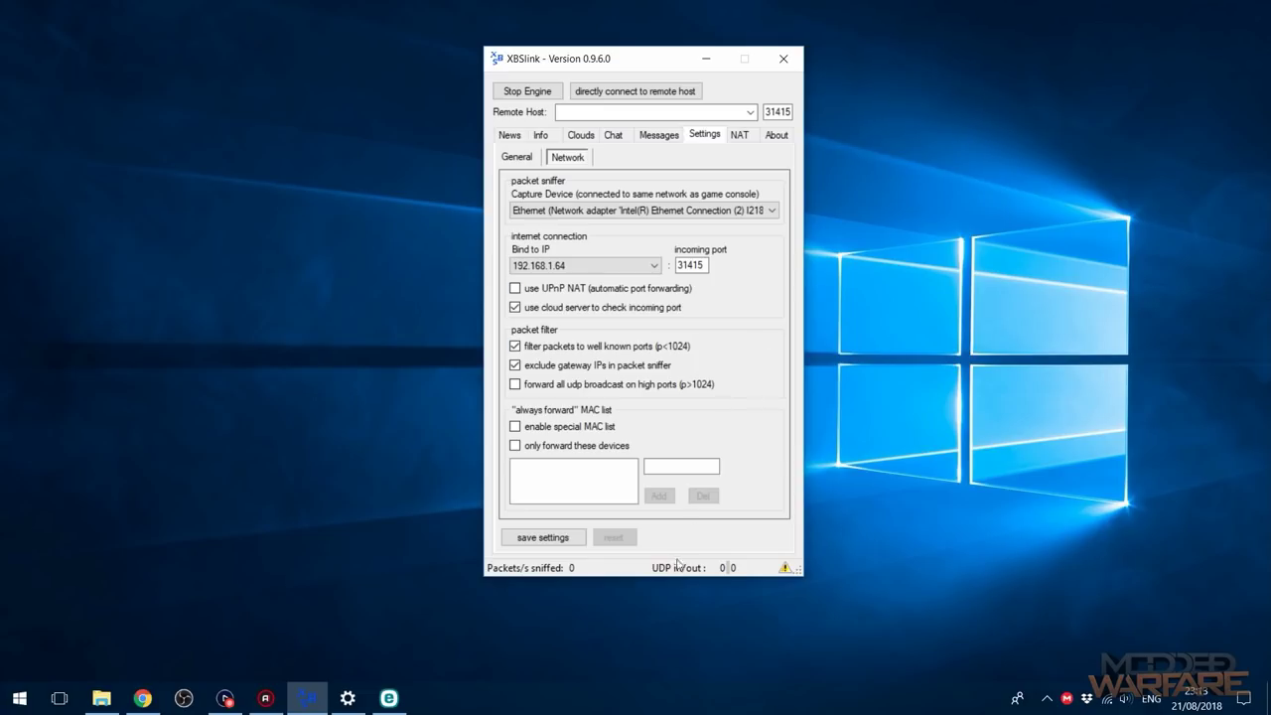
pyautogui.click(531, 94)
pyautogui.click(528, 95)
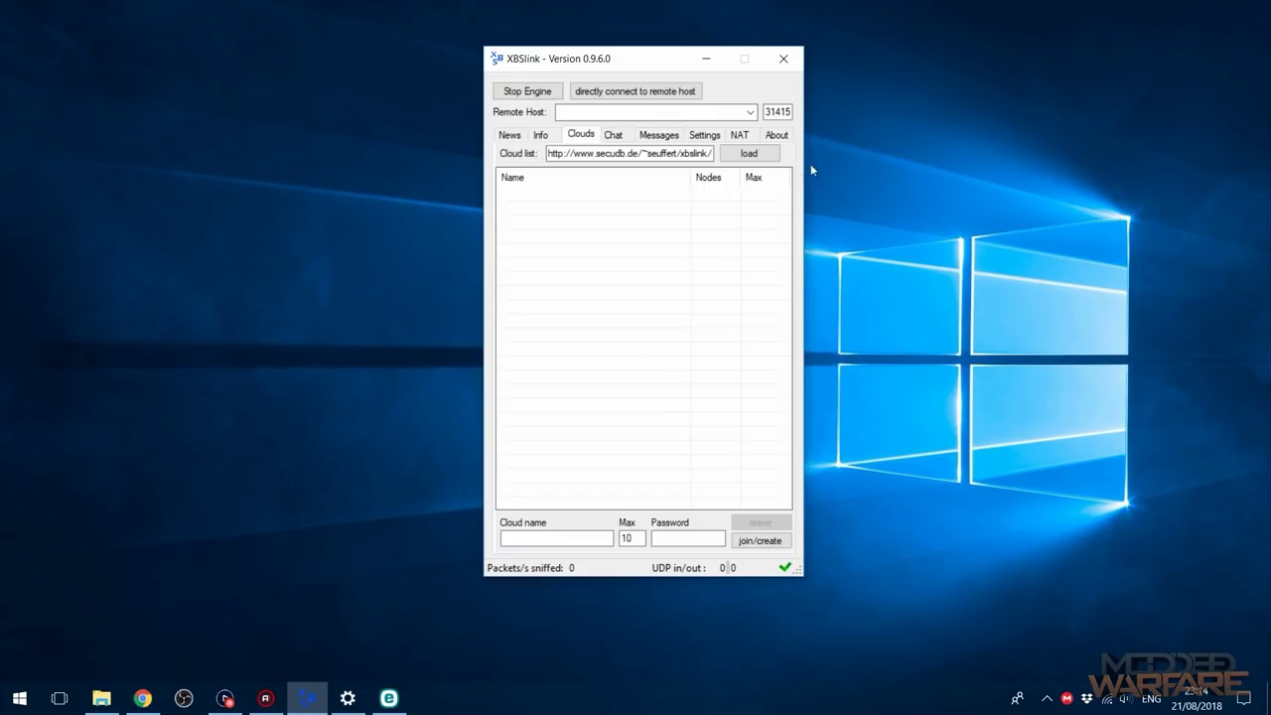
# Step: Examine the "always forward" MAC list in the network settings and the local node address in the local engine info
pyautogui.click(705, 137)
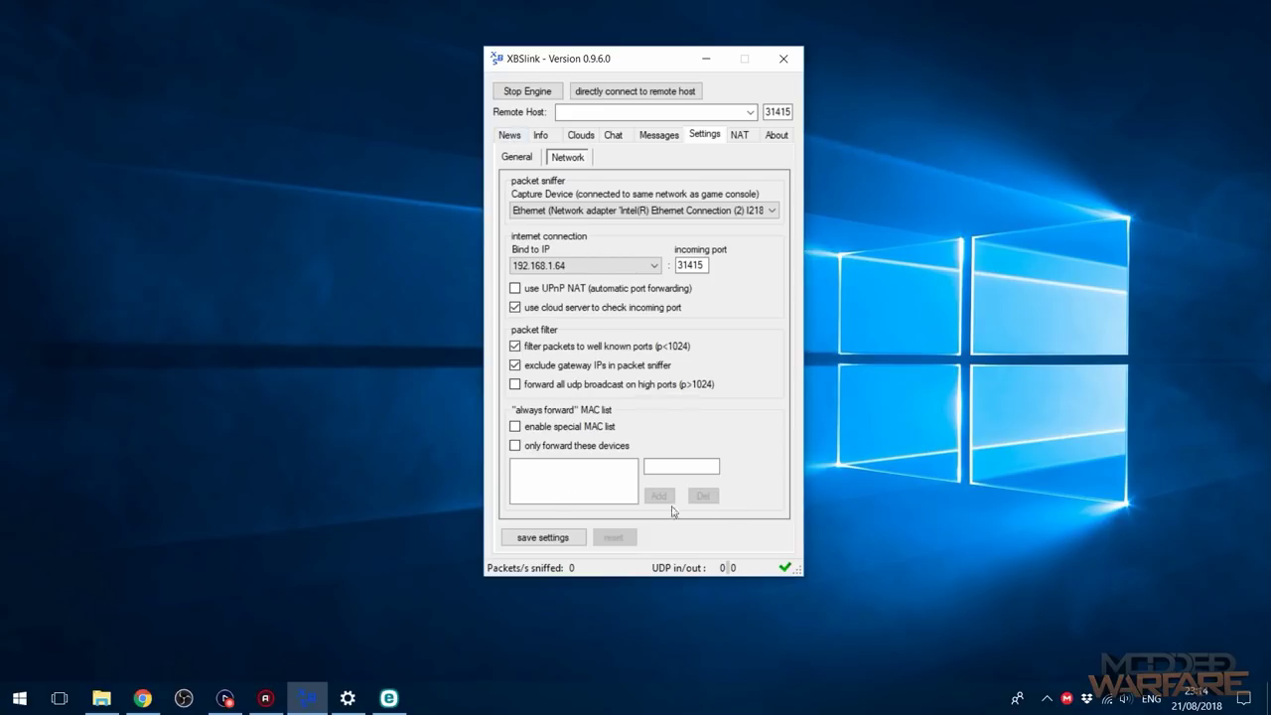
pyautogui.click(646, 468)
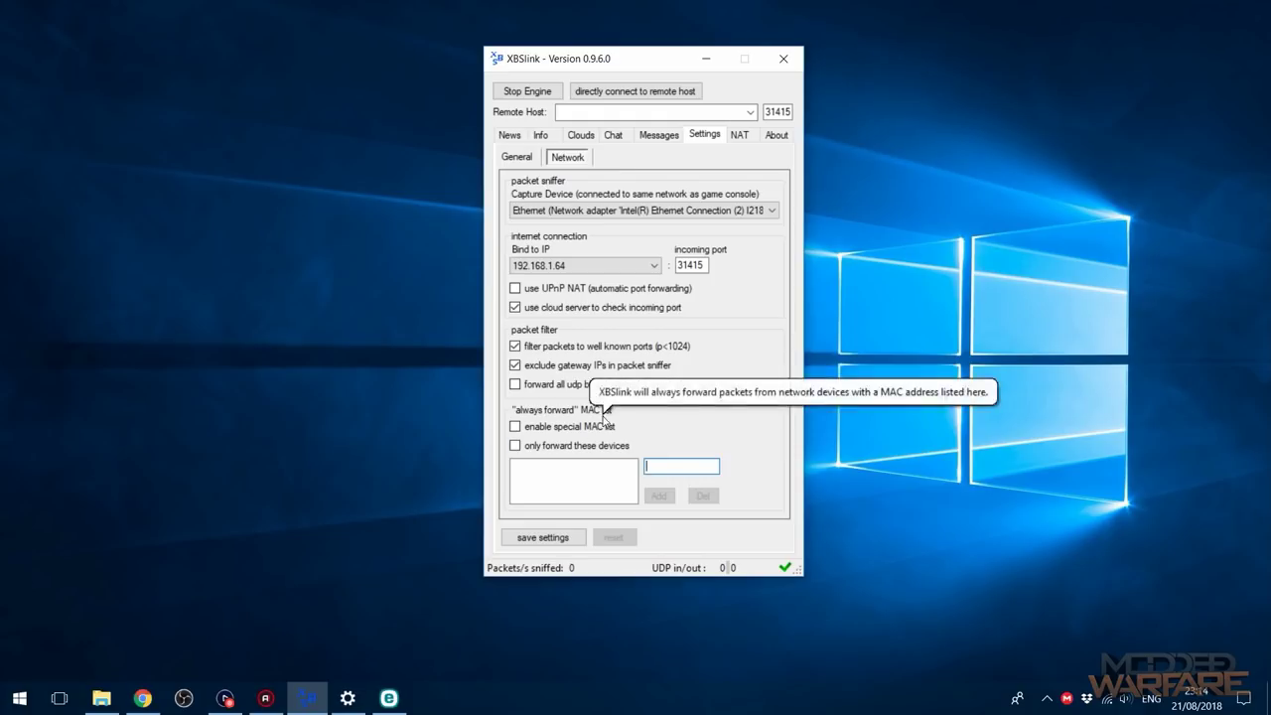
pyautogui.click(540, 135)
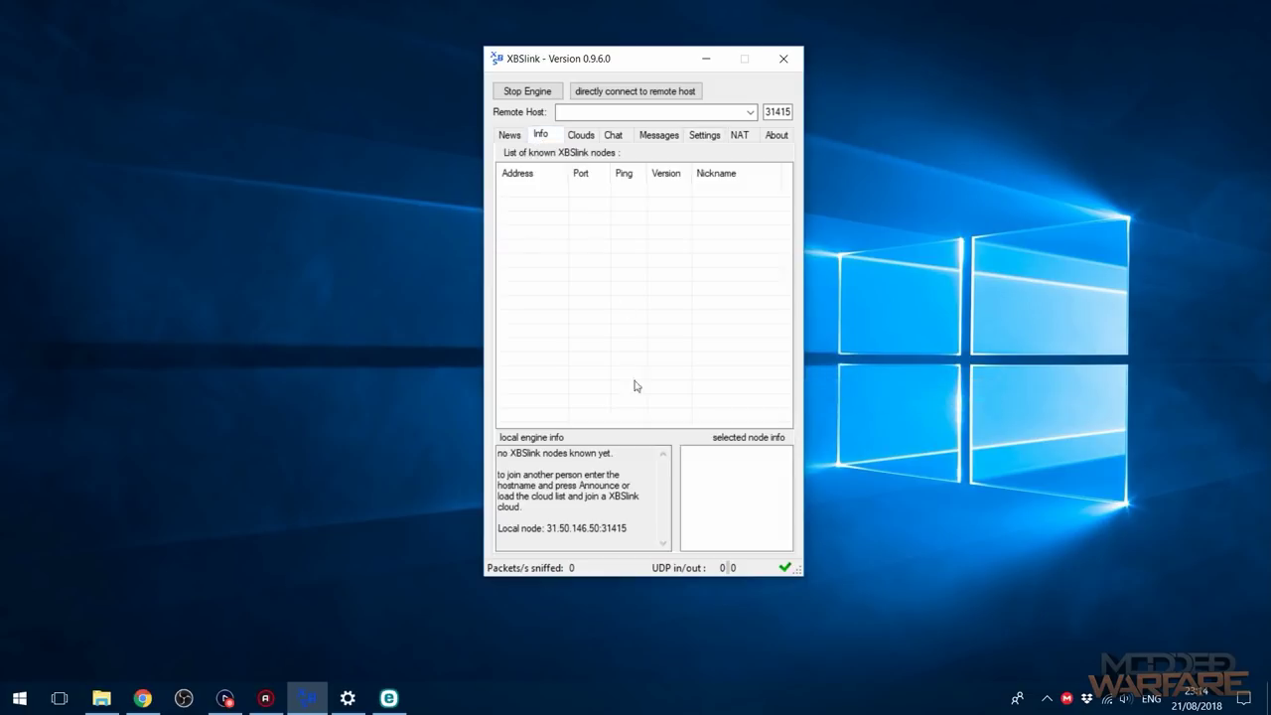
pyautogui.moveTo(554, 528); pyautogui.dragTo(615, 528)
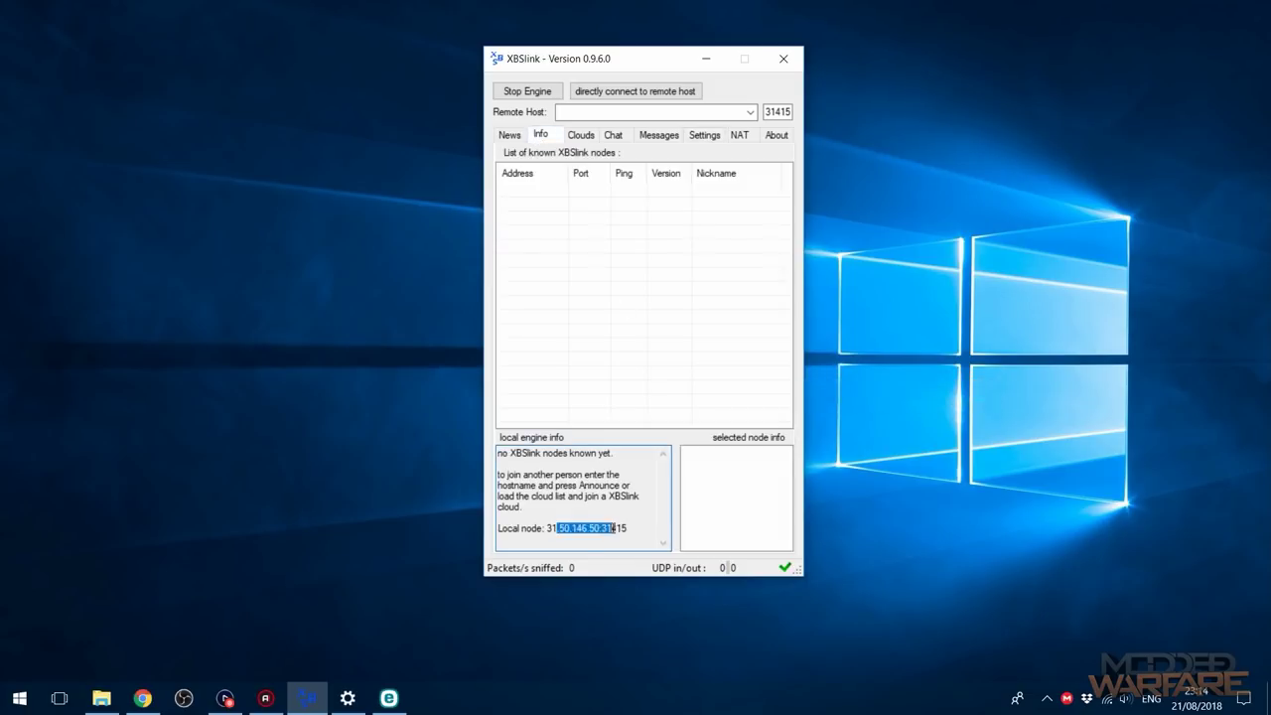
pyautogui.click(544, 536)
pyautogui.hotkey('shift', 'Home')
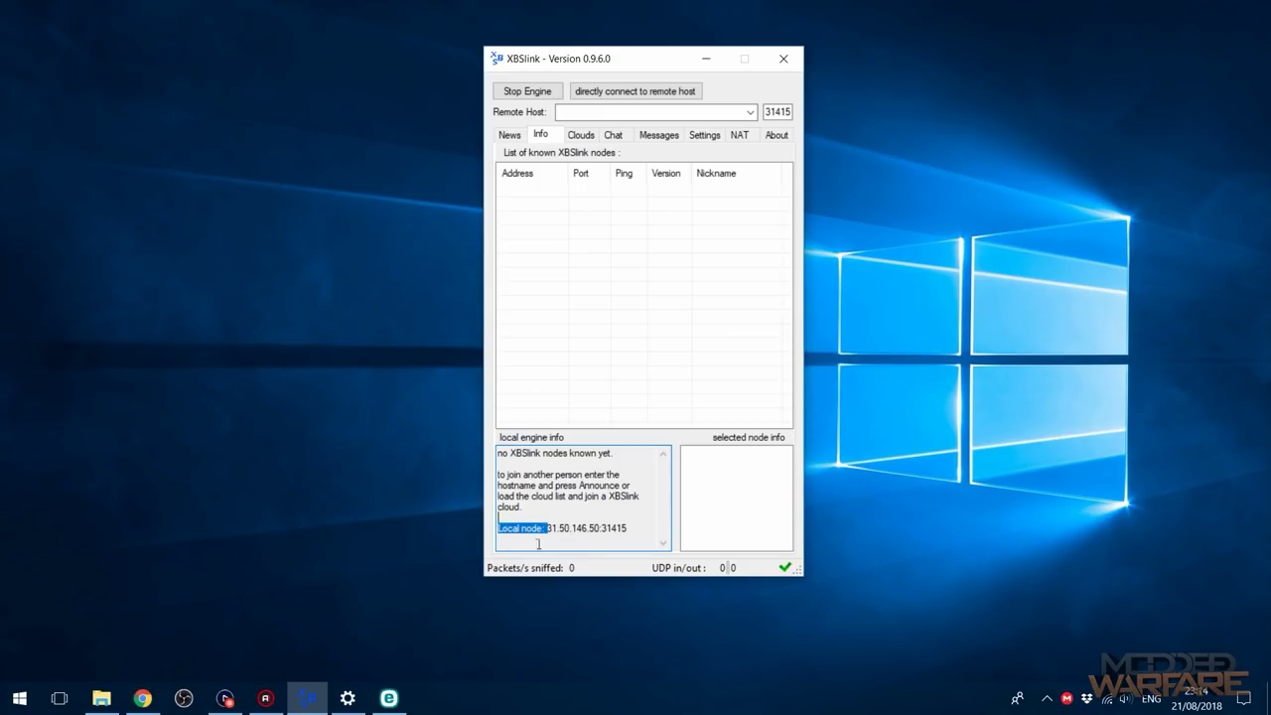
pyautogui.click(630, 534)
pyautogui.click(656, 139)
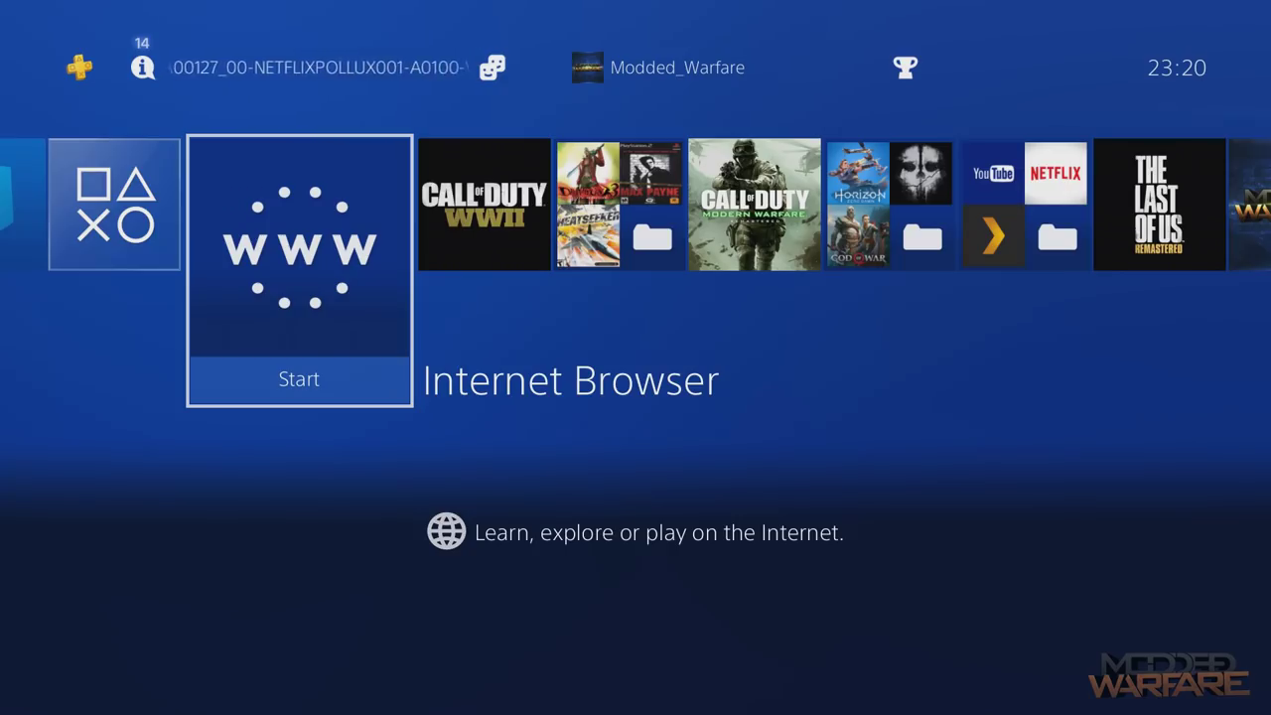
# Step: On the PS4, go from the home screen to the system Settings
pyautogui.press('Right')
pyautogui.press('Right')
pyautogui.press('Right')
pyautogui.press('Right')
pyautogui.press('Right')
pyautogui.press('Right')
pyautogui.press('Right')
pyautogui.press('Right')
pyautogui.press('Right')
pyautogui.press('Right')
pyautogui.press('Up')
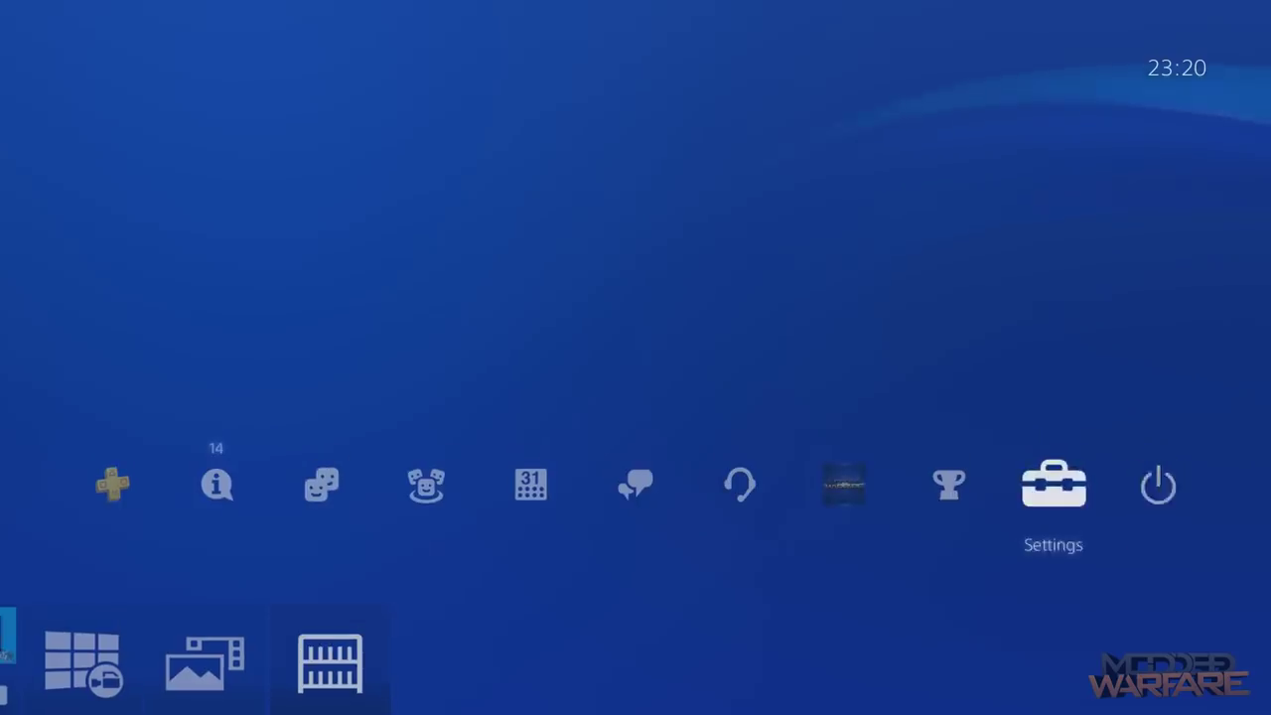
pyautogui.press('Return')
# Step: Open the PS4's Network settings and view the console's connection details for its MAC address
pyautogui.press('Down')
pyautogui.press('Down')
pyautogui.press('Down')
pyautogui.press('Down')
pyautogui.press('Down')
pyautogui.press('Down')
pyautogui.press('Down')
pyautogui.press('Down')
pyautogui.press('Up')
pyautogui.press('Up')
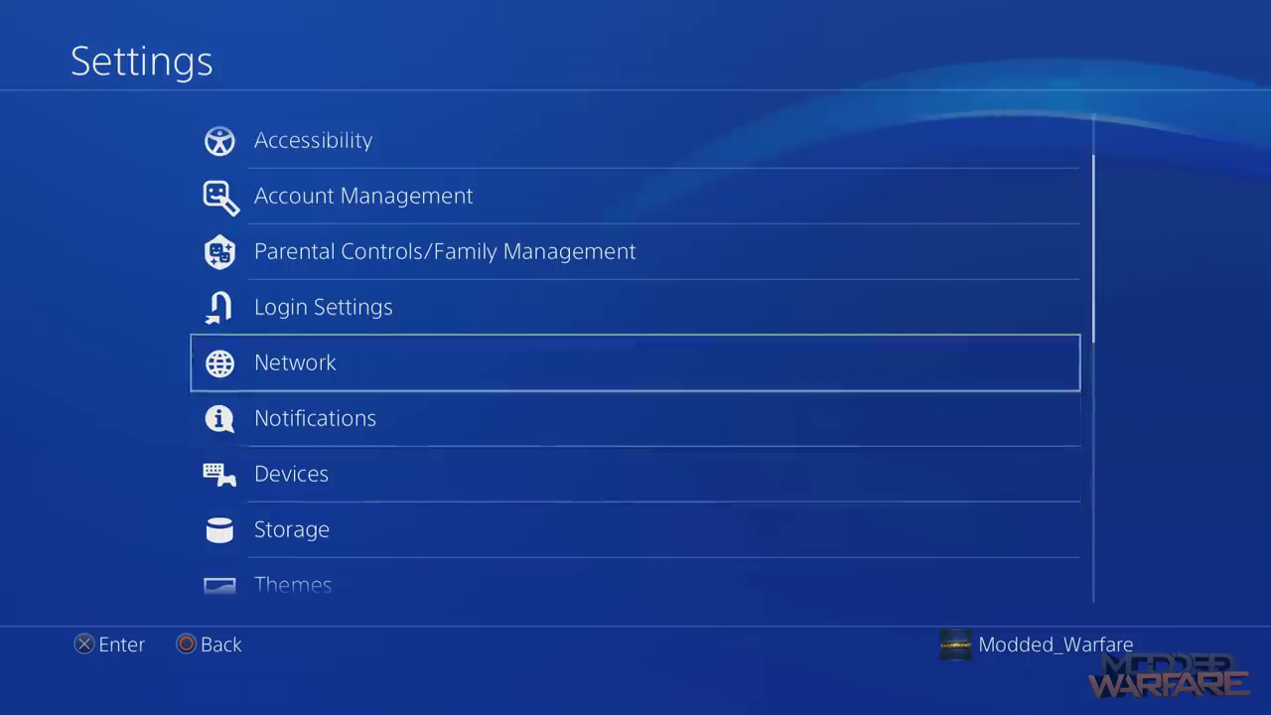
pyautogui.press('Return')
pyautogui.press('Down')
pyautogui.press('Down')
pyautogui.press('Down')
pyautogui.press('Down')
pyautogui.press('Return')
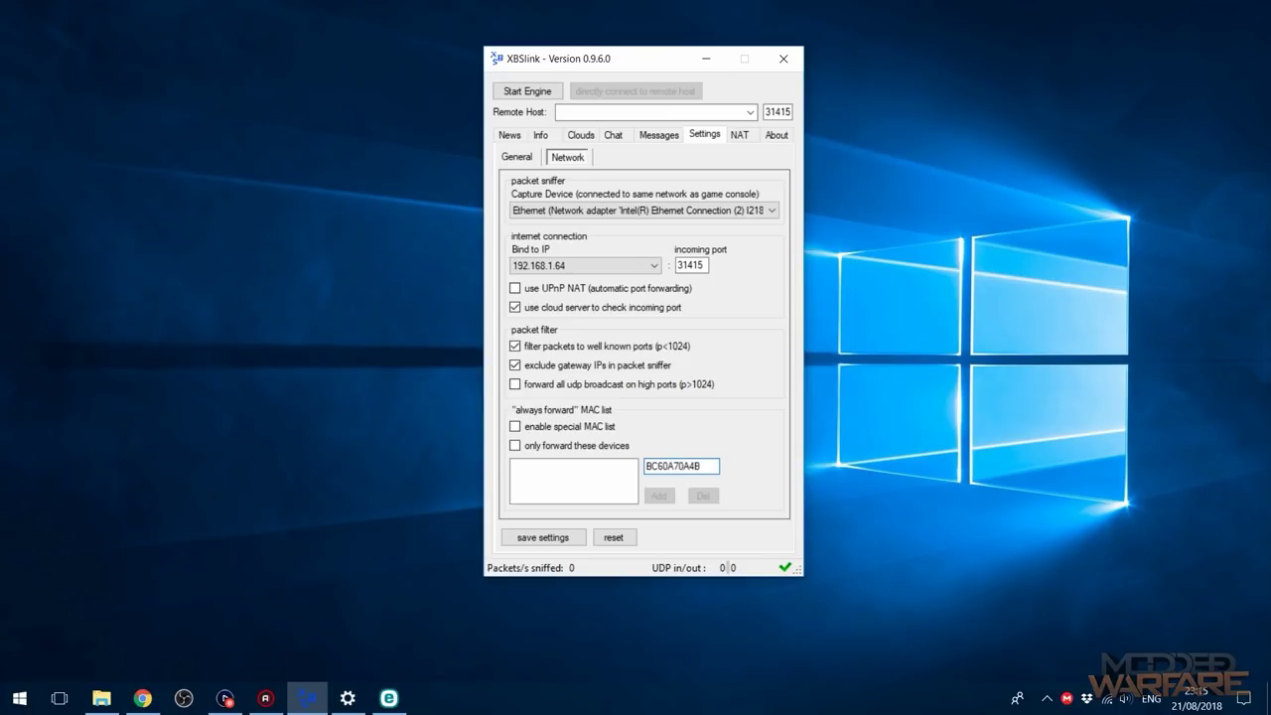
# Step: In XBSlink, add BC60A70A4B67 to the "always forward" MAC list with the special list and "only forward these devices" enabled
pyautogui.write('67')
pyautogui.click(657, 496)
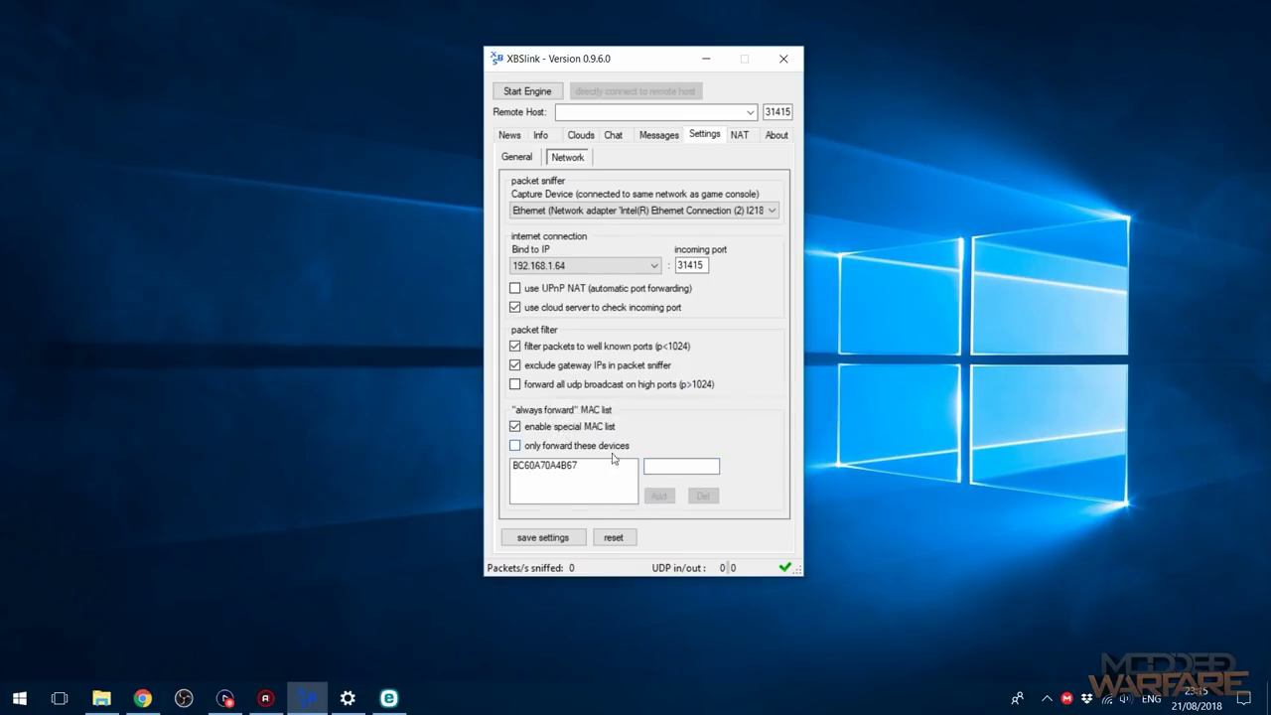
pyautogui.click(553, 448)
# Step: Start the XBSlink engine and check the local engine info for the discovered console while Call of Duty WWII launches
pyautogui.click(527, 91)
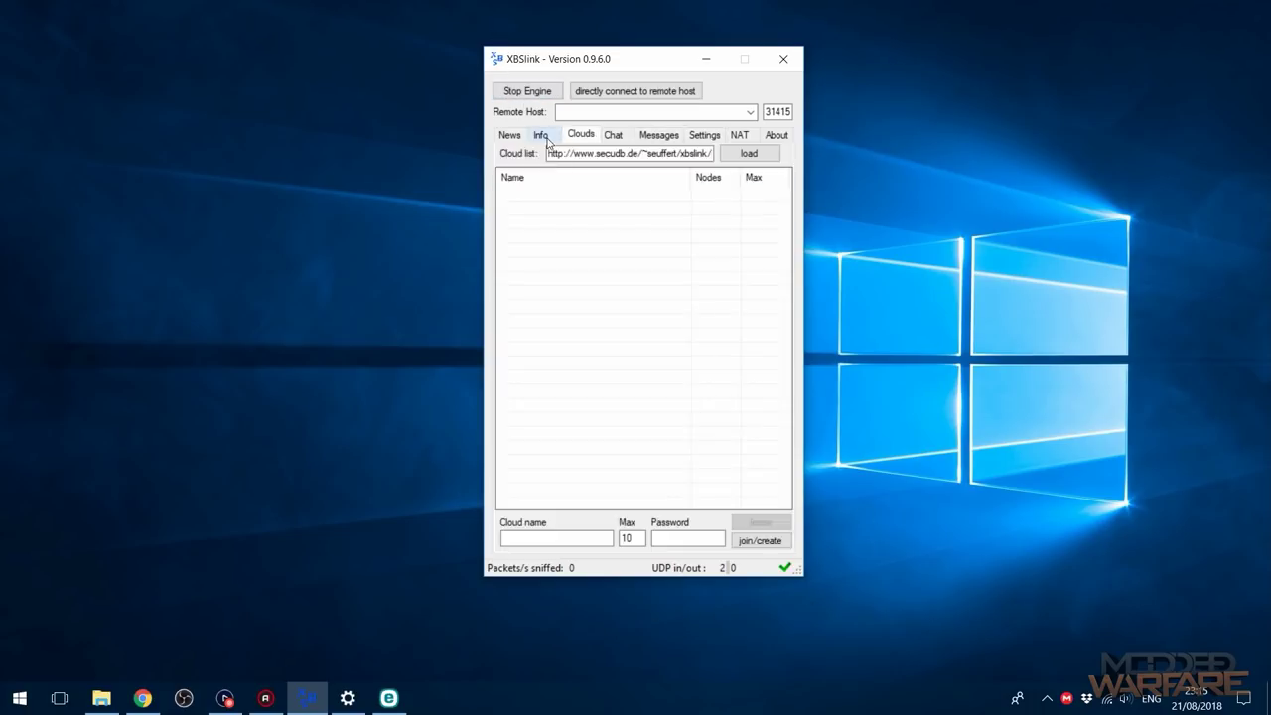
pyautogui.click(544, 138)
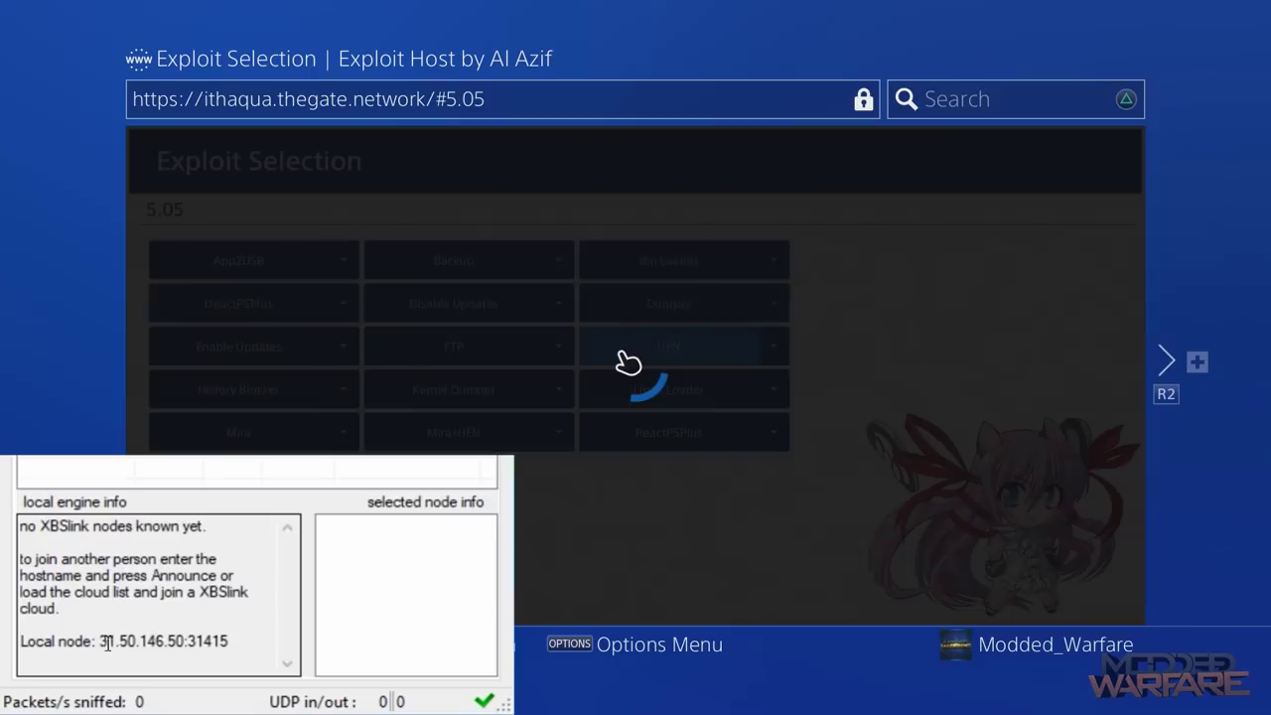
pyautogui.moveTo(562, 529)
pyautogui.mouseDown()
pyautogui.moveTo(538, 529)
pyautogui.moveTo(583, 529)
pyautogui.mouseUp()
pyautogui.moveTo(156, 644); pyautogui.dragTo(298, 652)
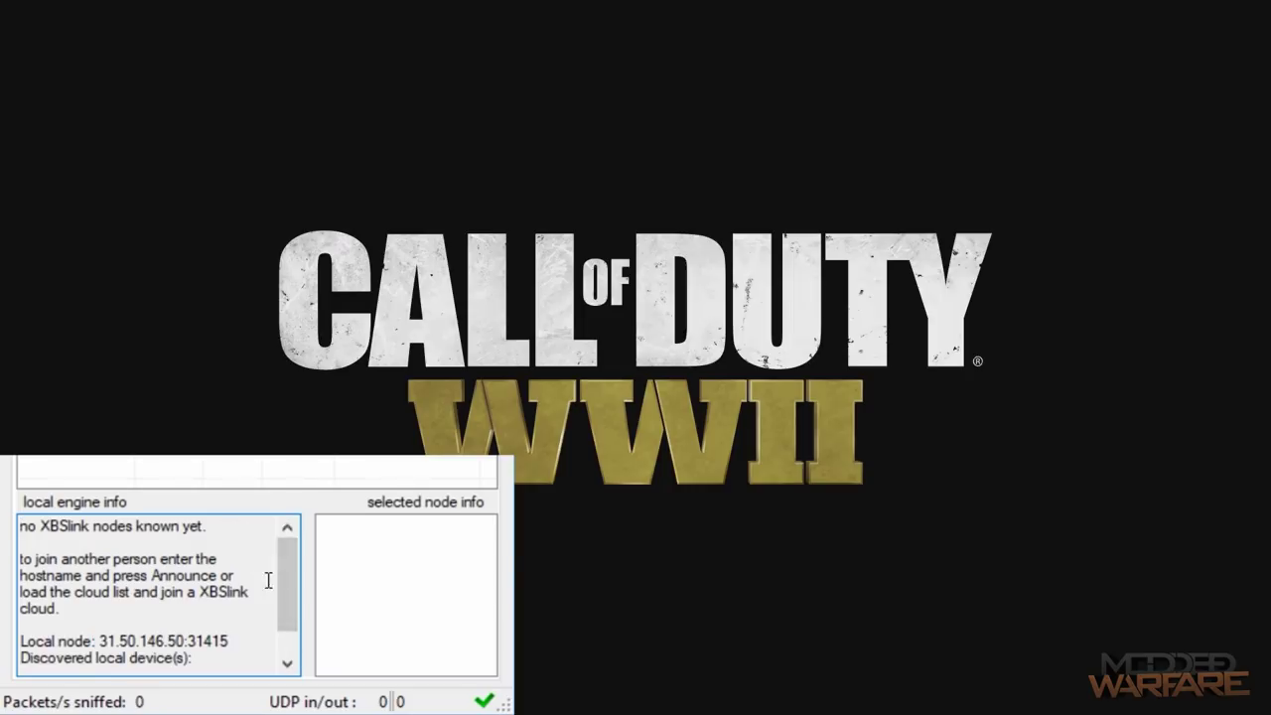
pyautogui.moveTo(112, 626); pyautogui.dragTo(149, 641)
pyautogui.click(114, 640)
pyautogui.doubleClick(114, 640)
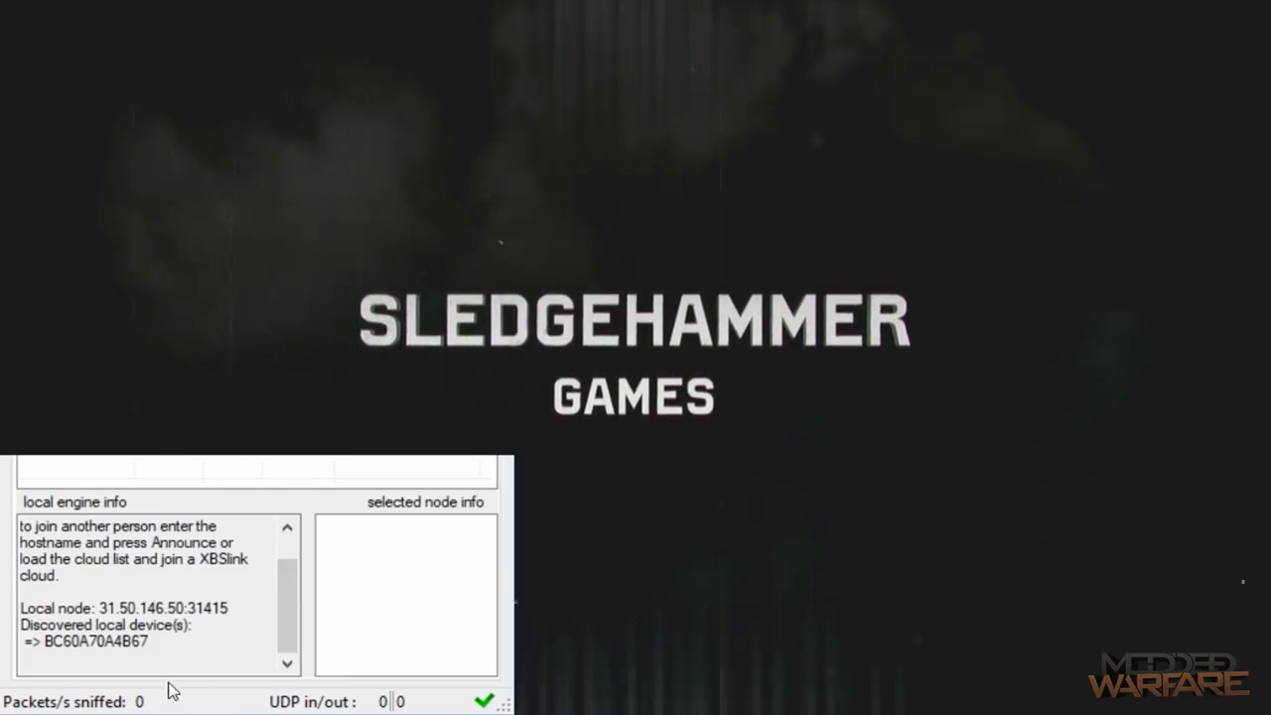
pyautogui.moveTo(149, 641); pyautogui.dragTo(44, 642)
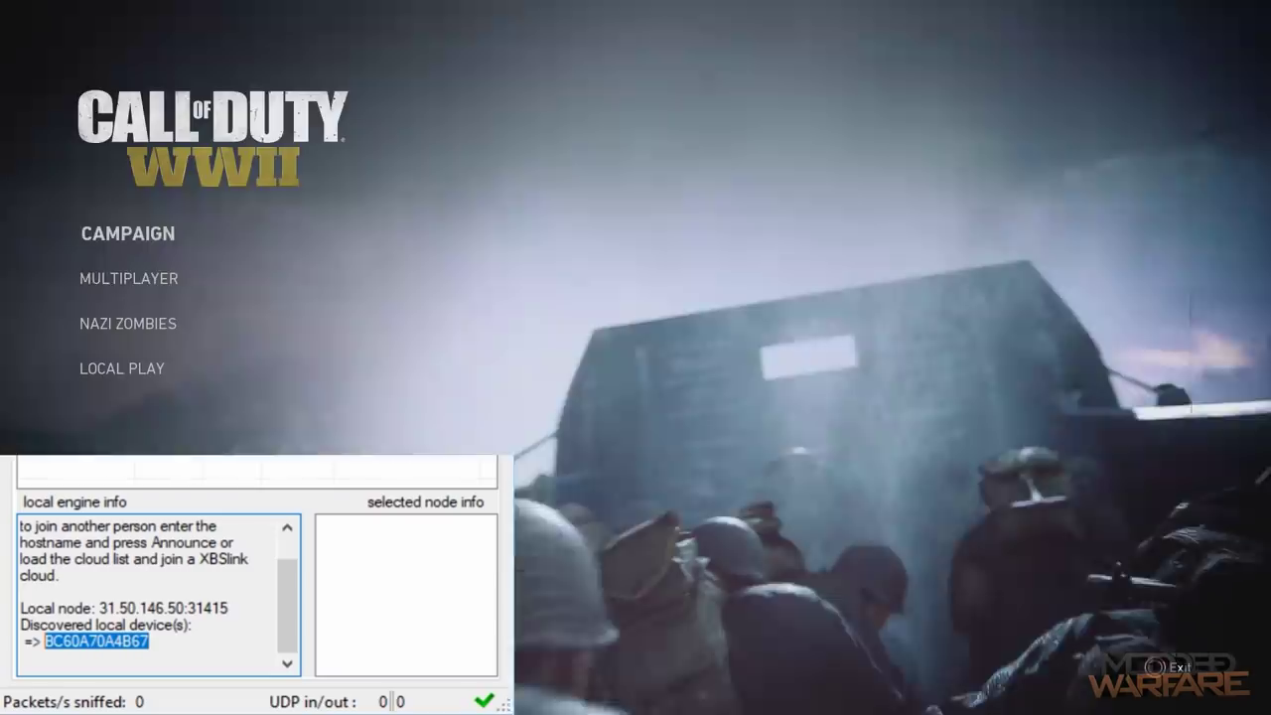
pyautogui.click(156, 278)
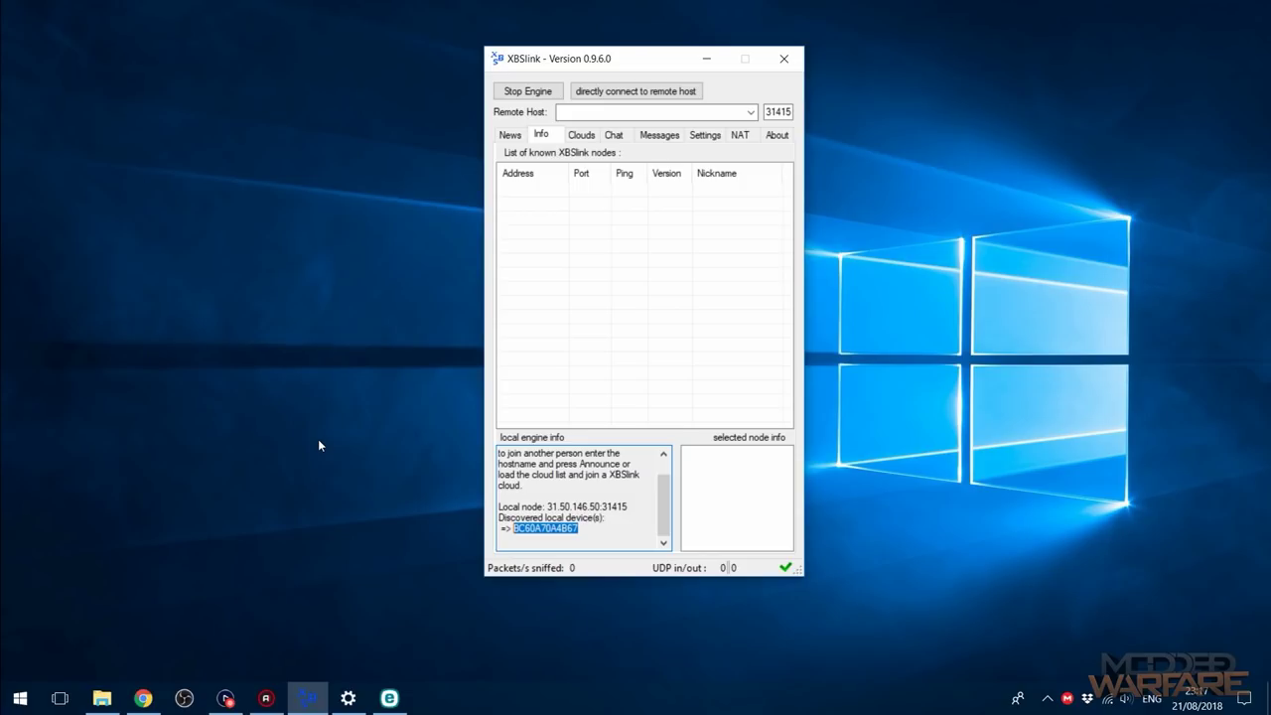
# Step: Move the XBSlink window aside and load the list of clouds from the preset secudb.de cloud list address
pyautogui.moveTo(594, 61); pyautogui.dragTo(684, 96)
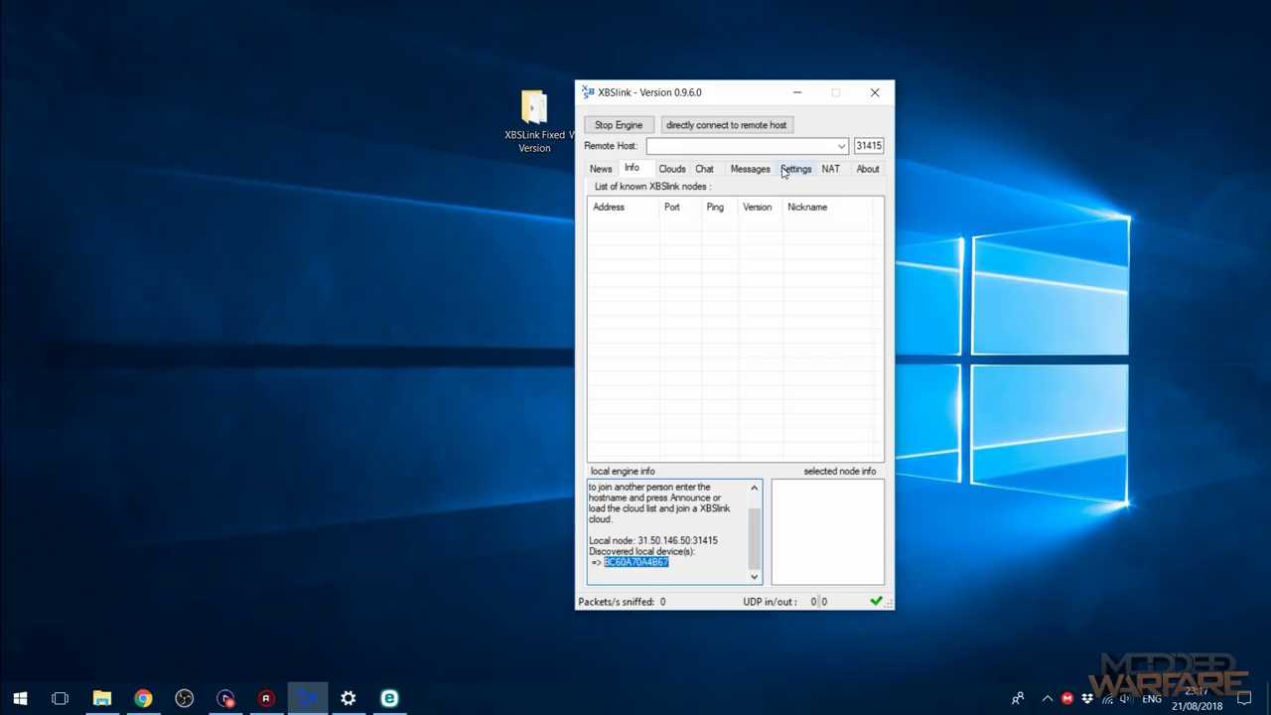
pyautogui.hotkey('ctrl', 'Tab')
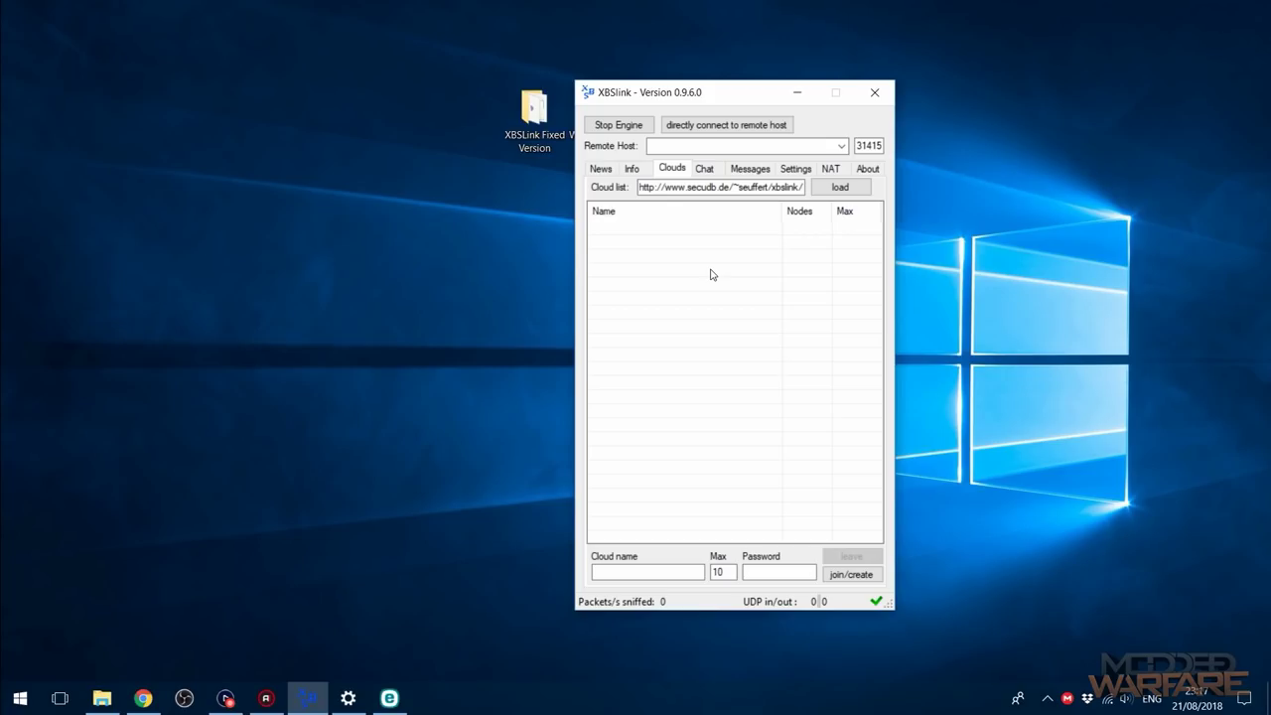
pyautogui.moveTo(754, 187); pyautogui.dragTo(806, 188)
pyautogui.click(734, 240)
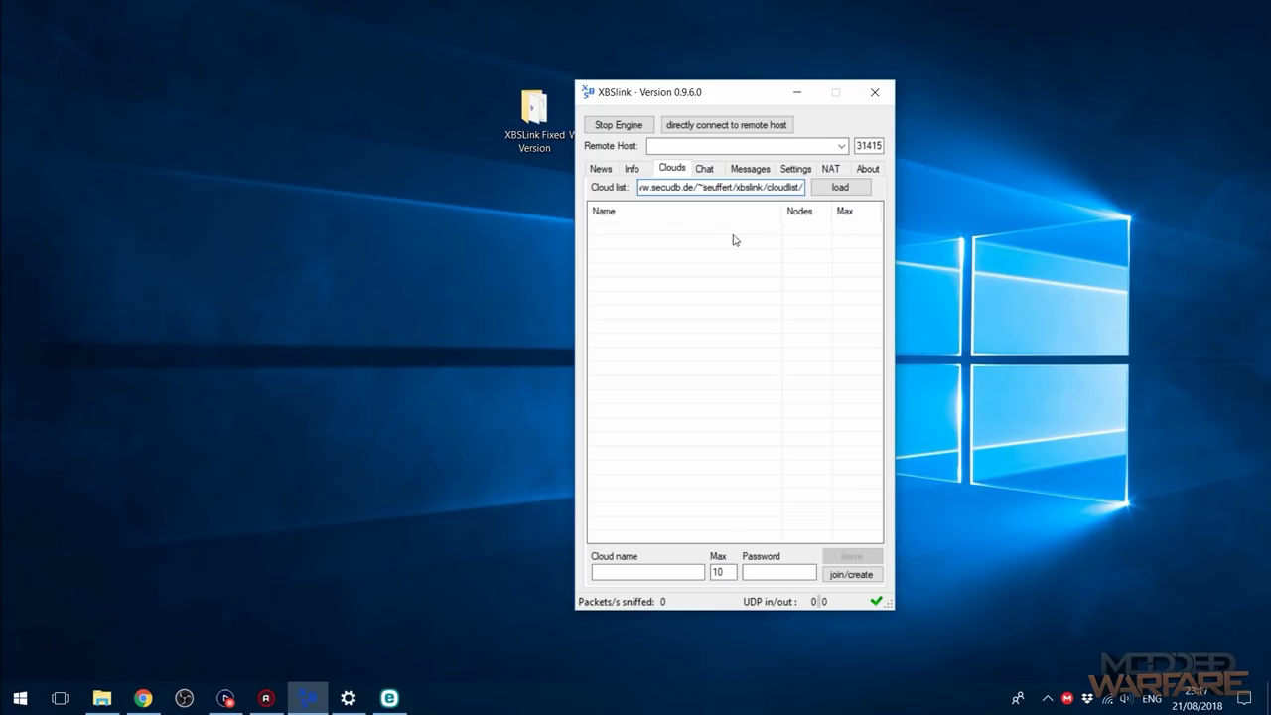
pyautogui.click(834, 189)
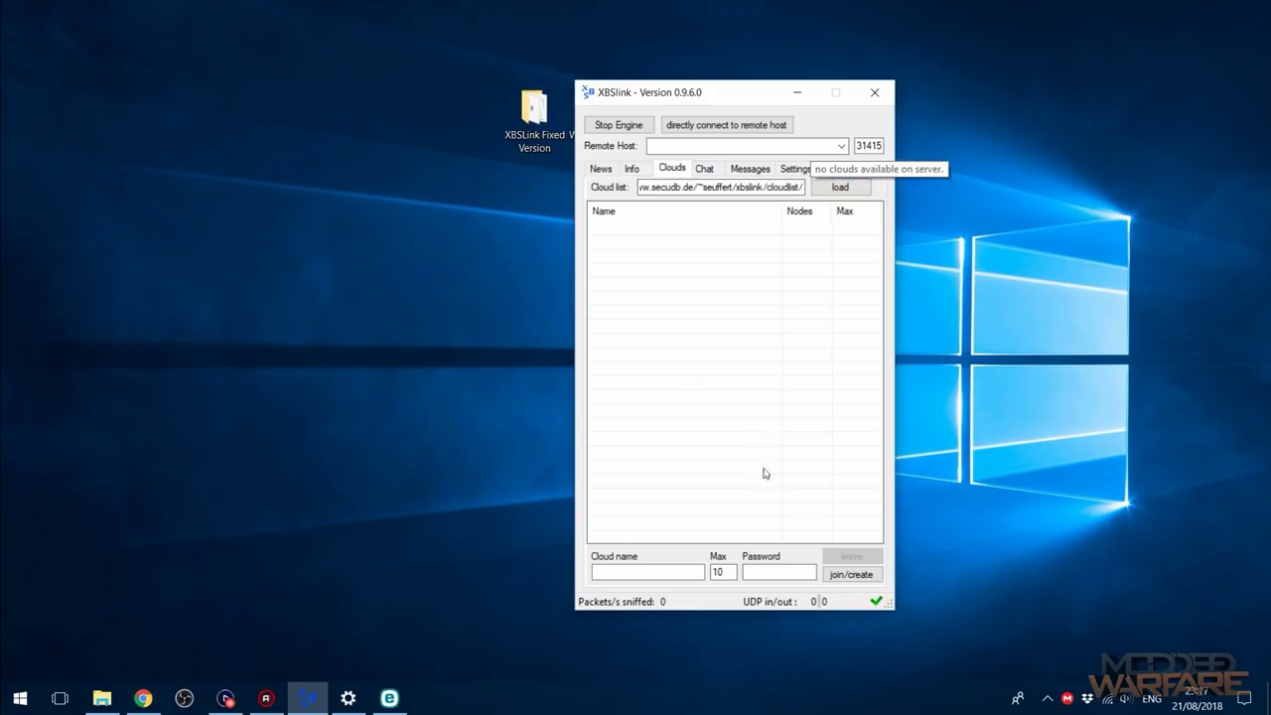
# Step: Try to create a cloud named WW2_Zombies with a maximum of 10 and a cloud password
pyautogui.click(659, 571)
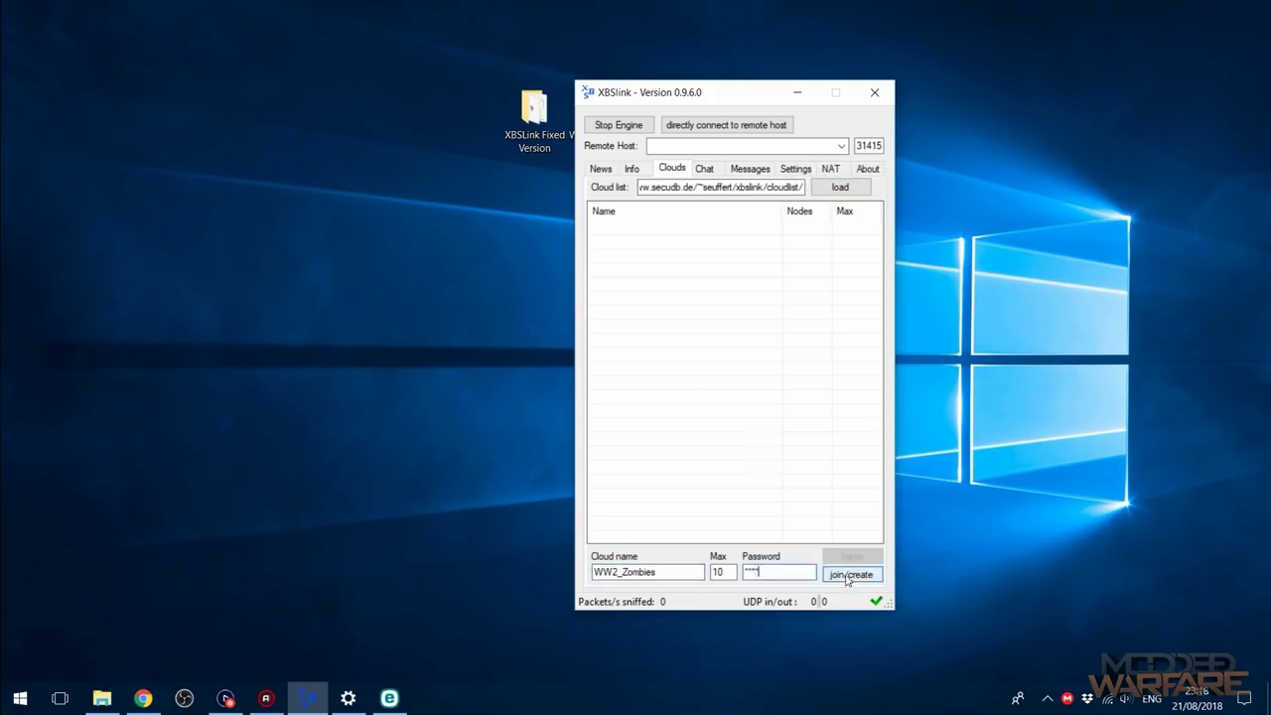
pyautogui.click(847, 575)
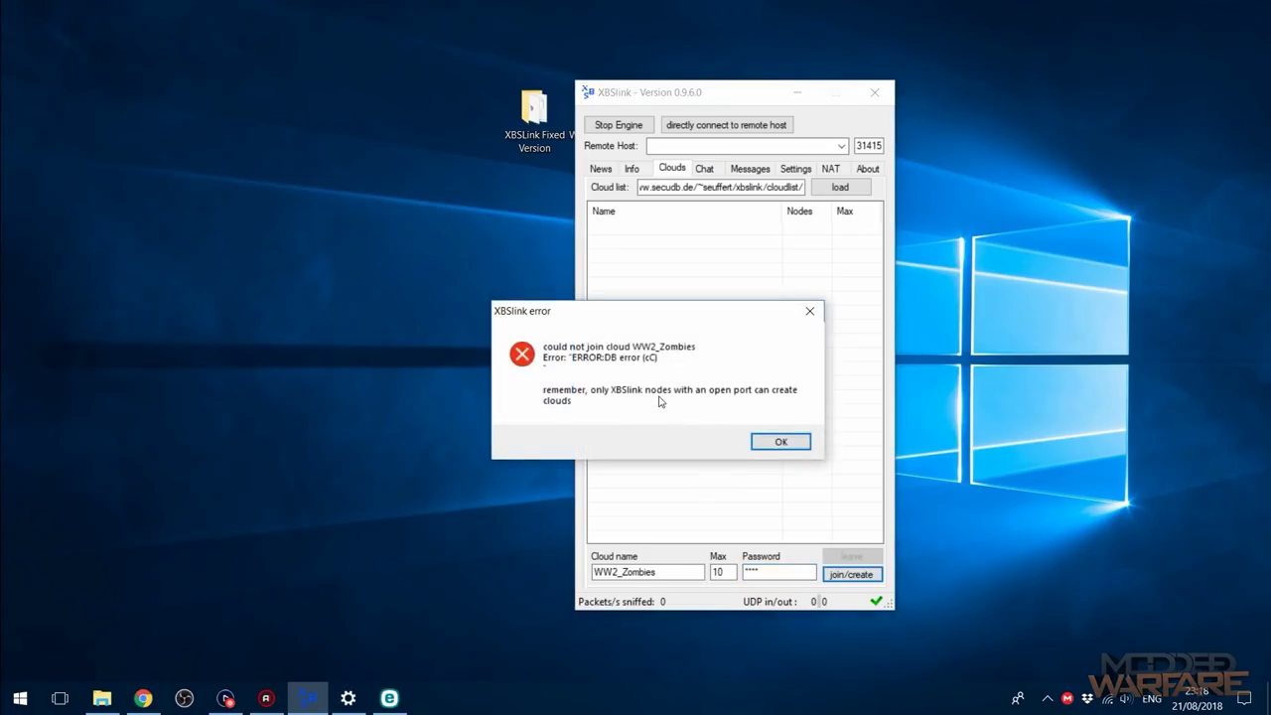
pyautogui.click(781, 442)
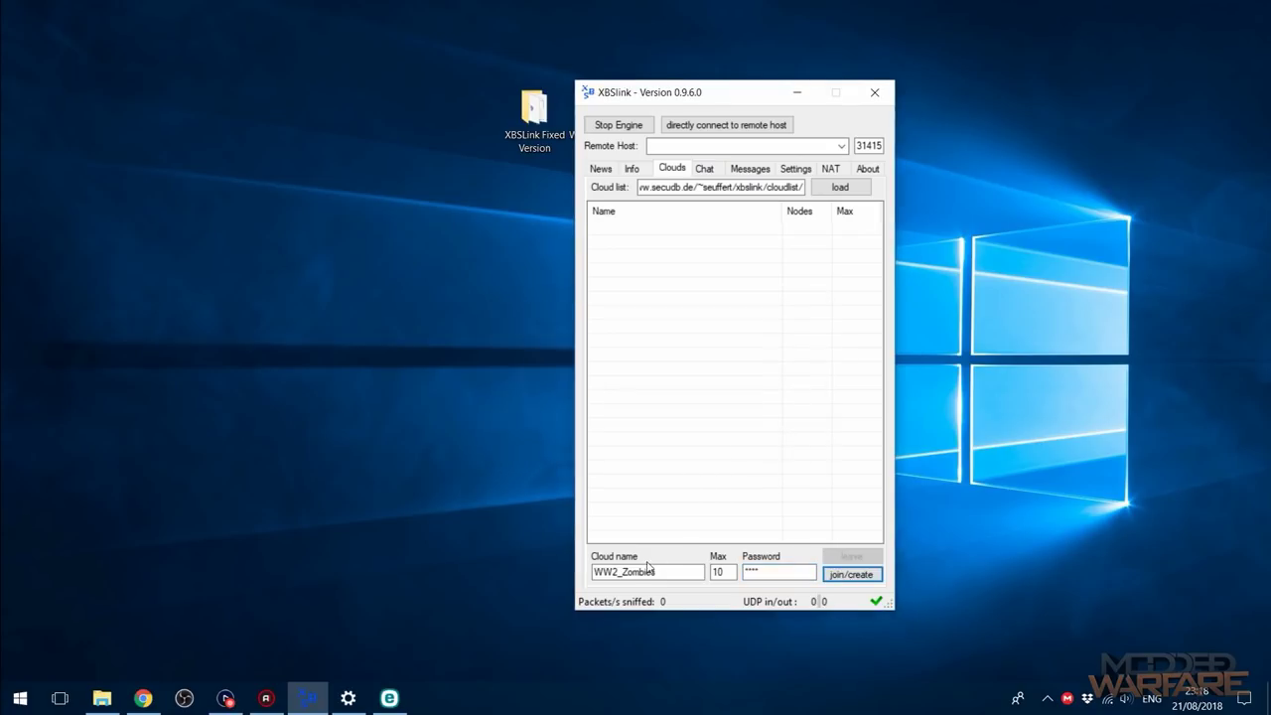
# Step: Clear the cloud name and password fields
pyautogui.moveTo(660, 572); pyautogui.dragTo(322, 584)
pyautogui.press('BackSpace')
pyautogui.press('Tab')
pyautogui.press('Tab')
pyautogui.press('BackSpace')
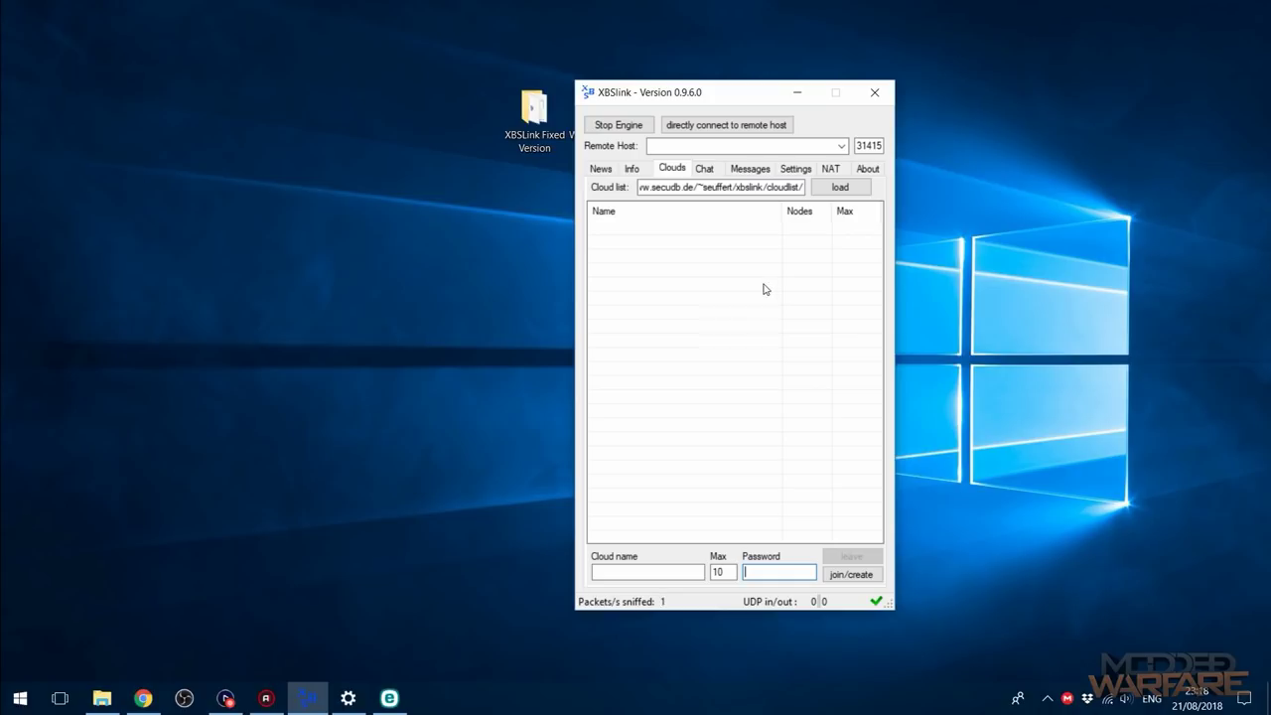
# Step: Enter the other player's IP address as the remote host and connect directly to it on port 31415
pyautogui.click(601, 173)
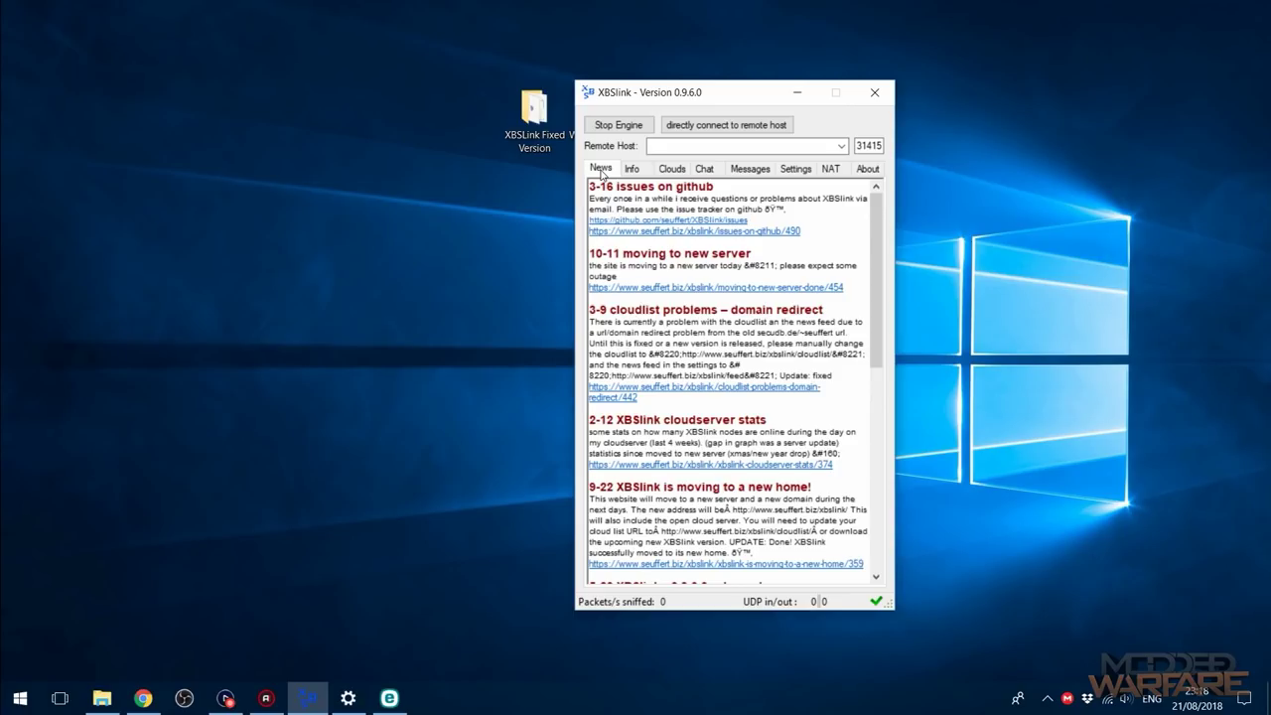
pyautogui.click(667, 145)
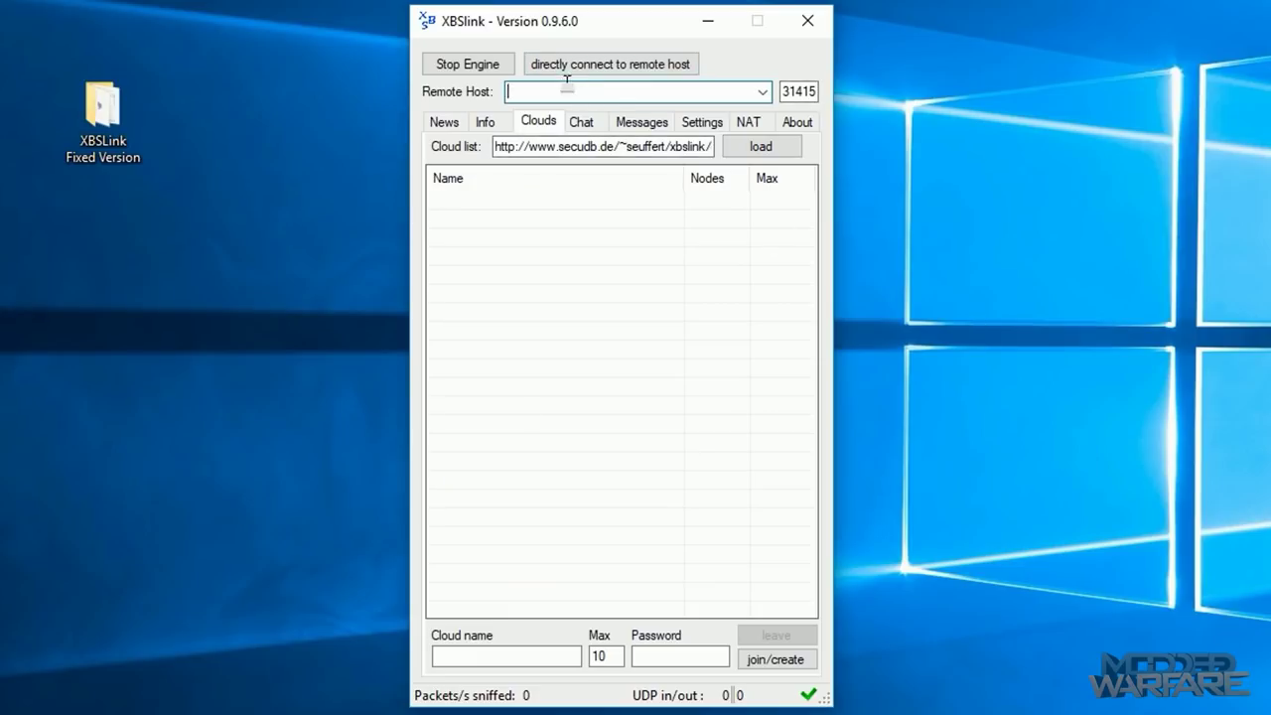
pyautogui.hotkey('ctrl', 'v')
pyautogui.moveTo(613, 91); pyautogui.dragTo(443, 87)
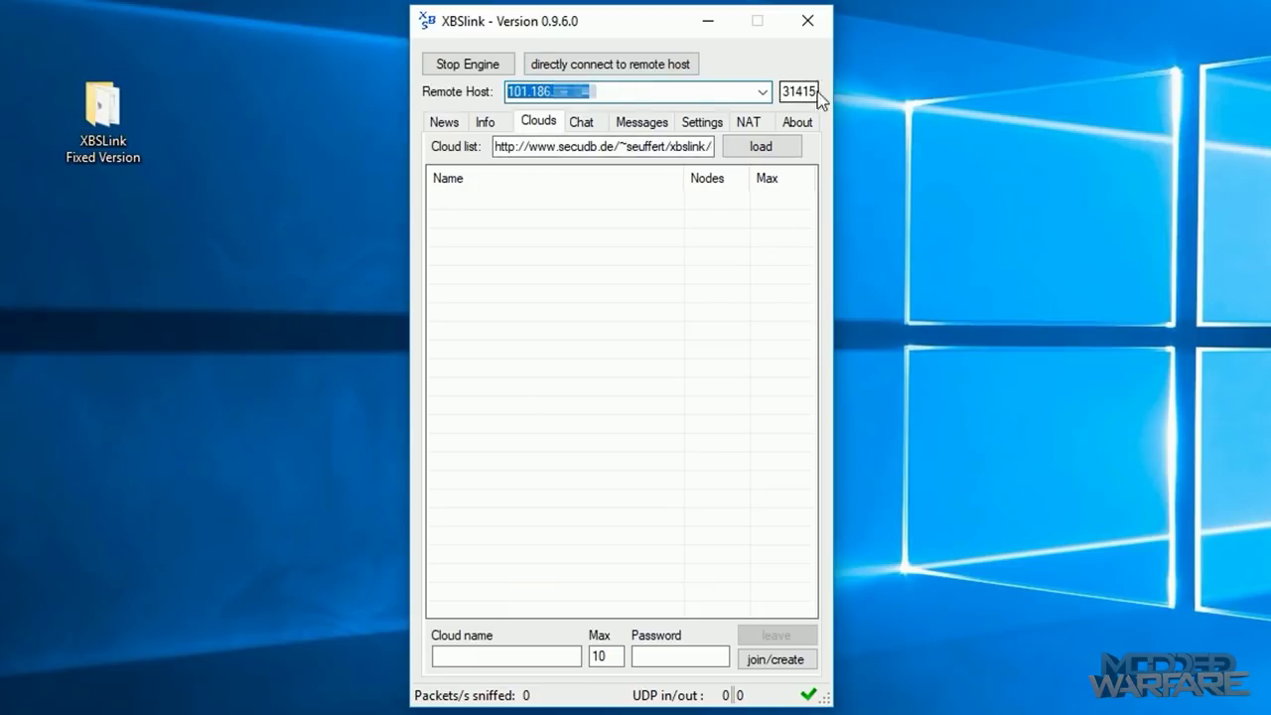
pyautogui.click(631, 69)
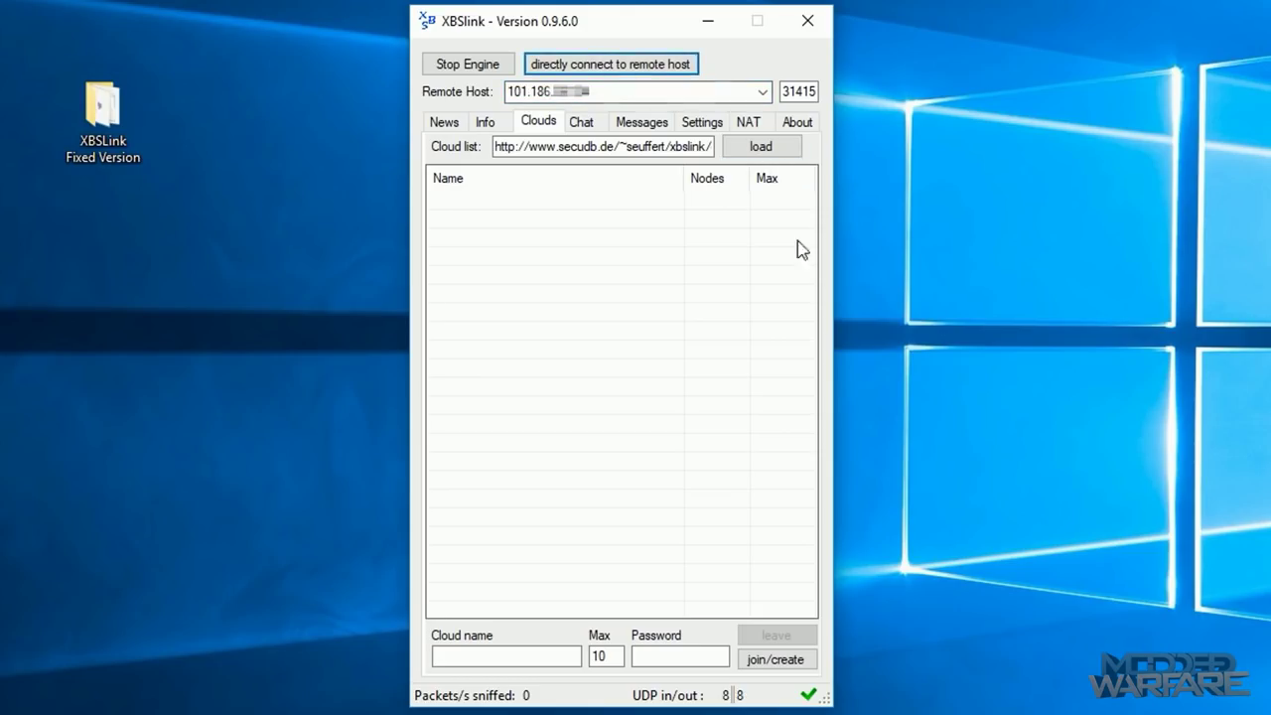
# Step: Check the details of the connected remote node in the list of known XBSlink nodes
pyautogui.click(444, 122)
pyautogui.click(491, 122)
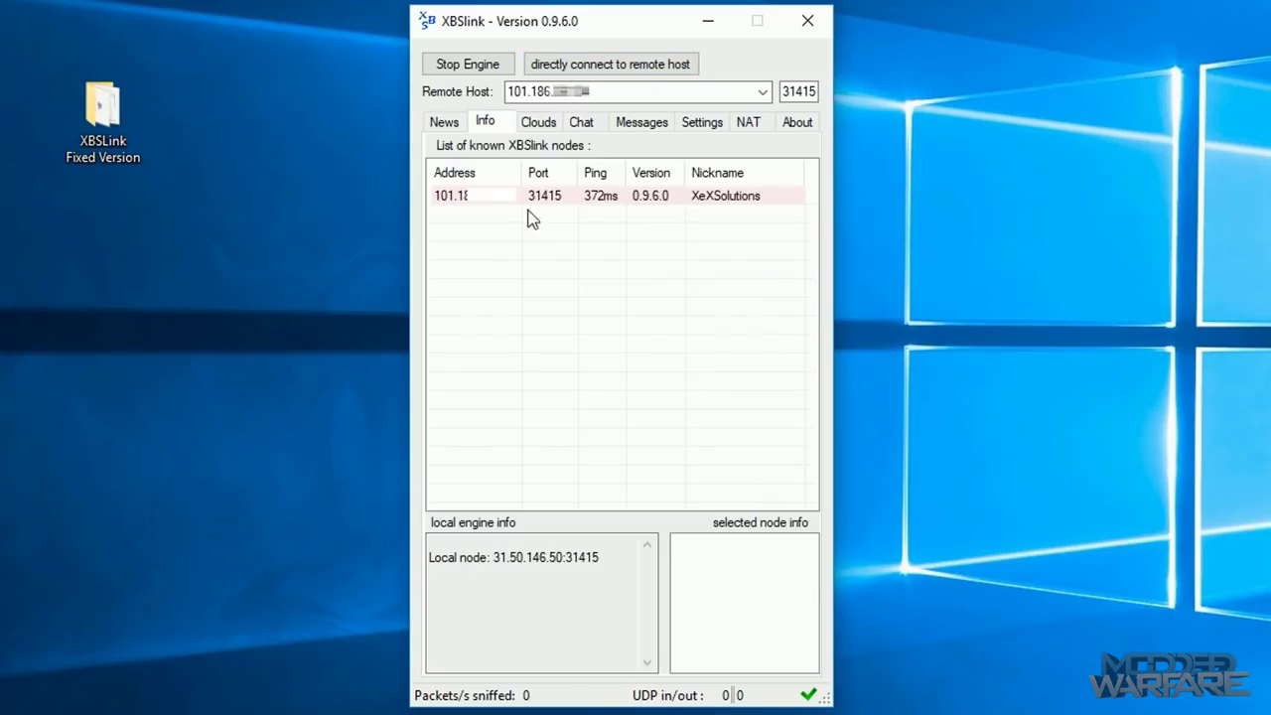
pyautogui.click(487, 203)
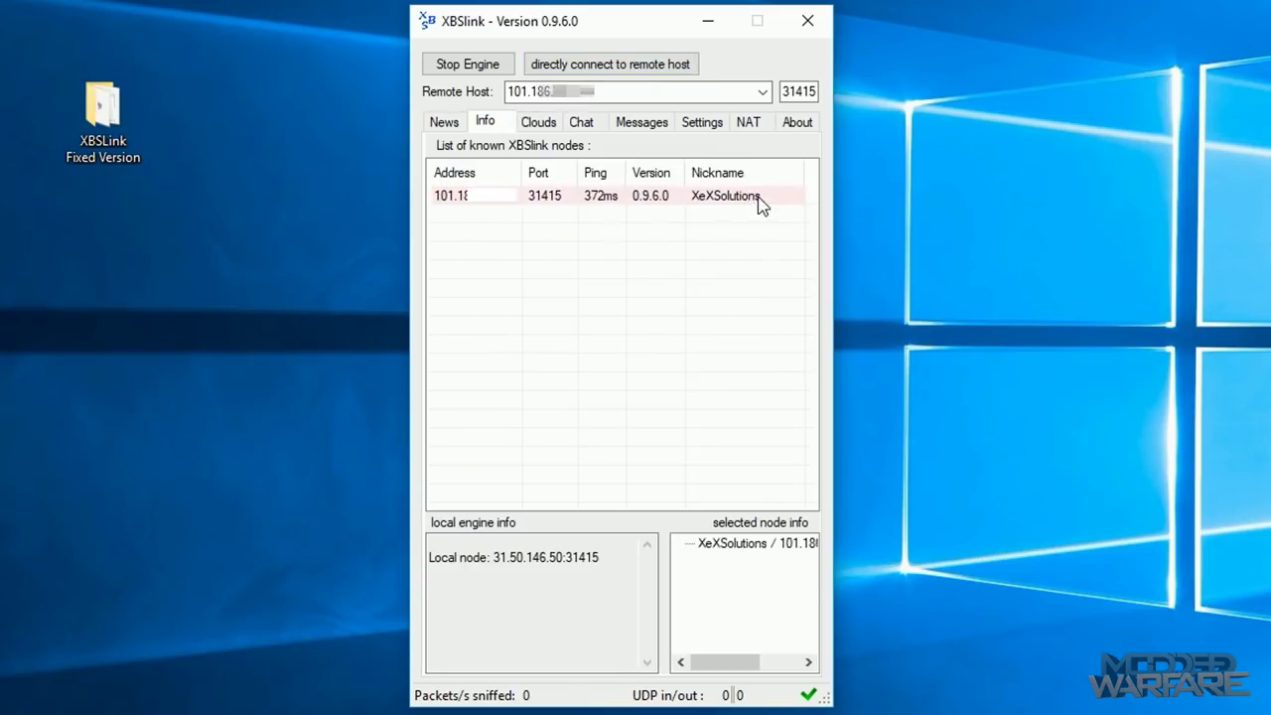
# Step: Send the chat message "Hi" to the connected player
pyautogui.click(588, 123)
pyautogui.click(596, 659)
pyautogui.write('Hi')
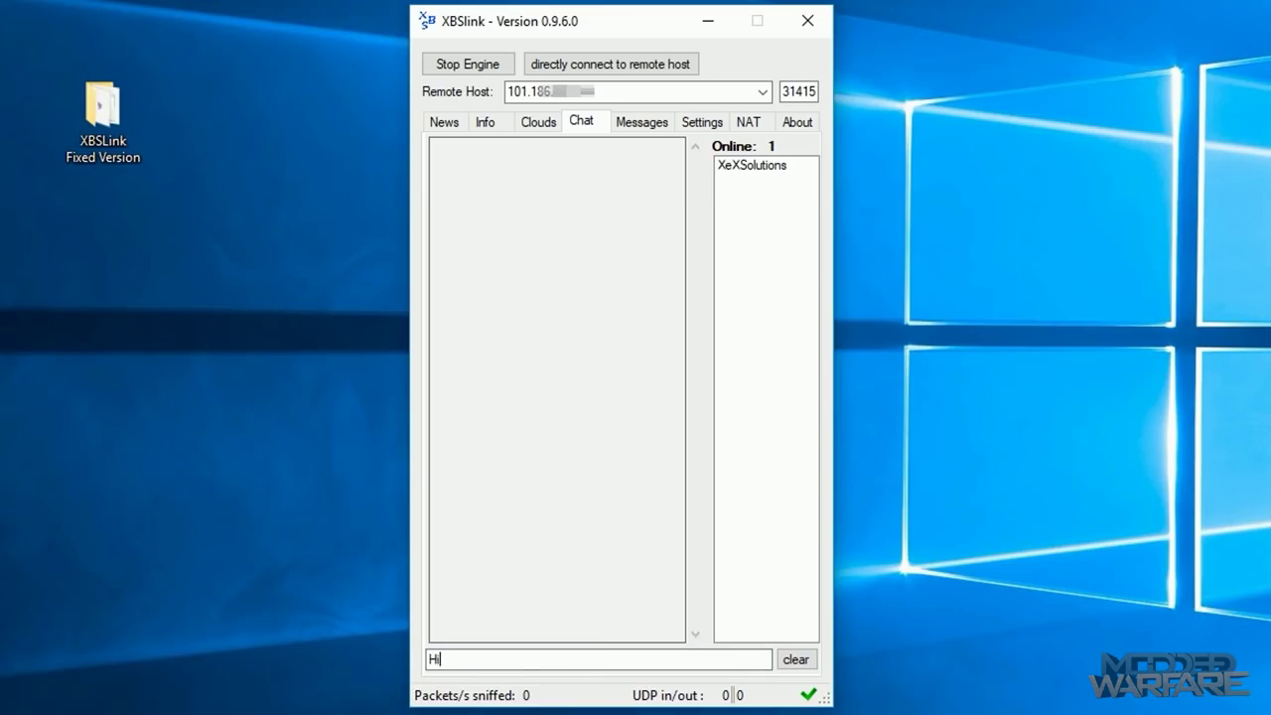
pyautogui.press('Return')
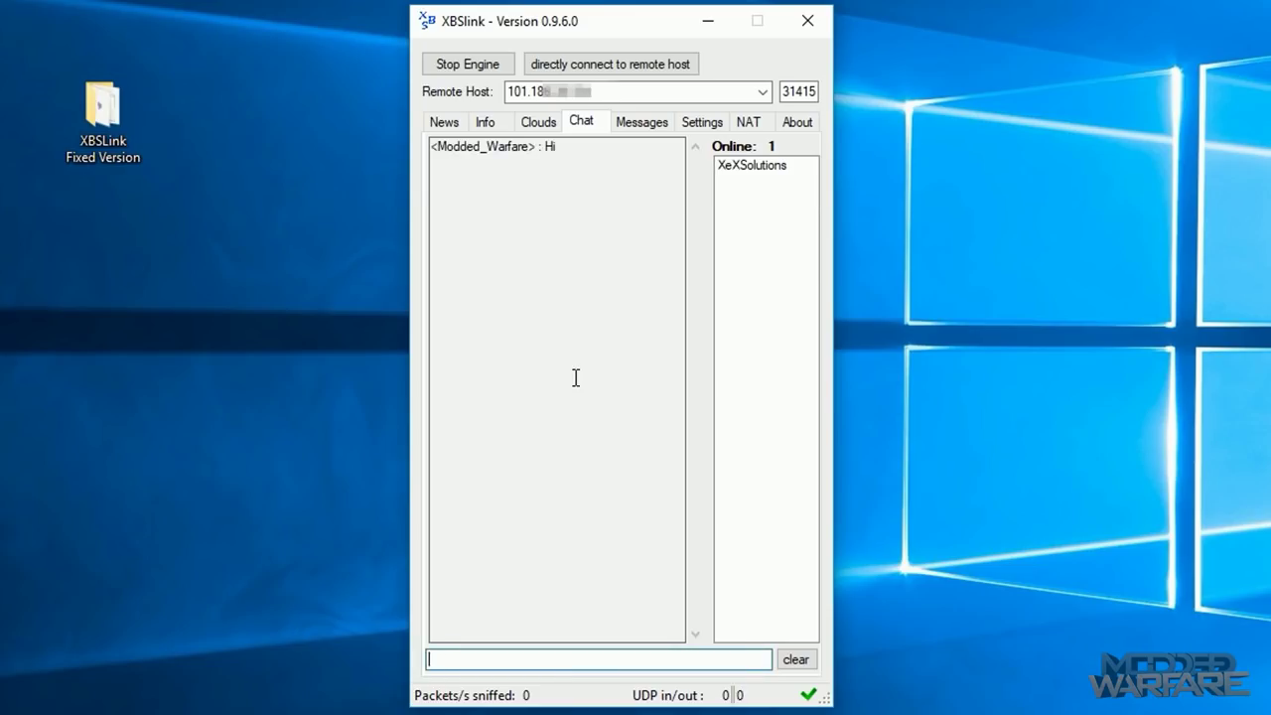
# Step: Recheck the remote node's connection and ping in the node list
pyautogui.click(447, 123)
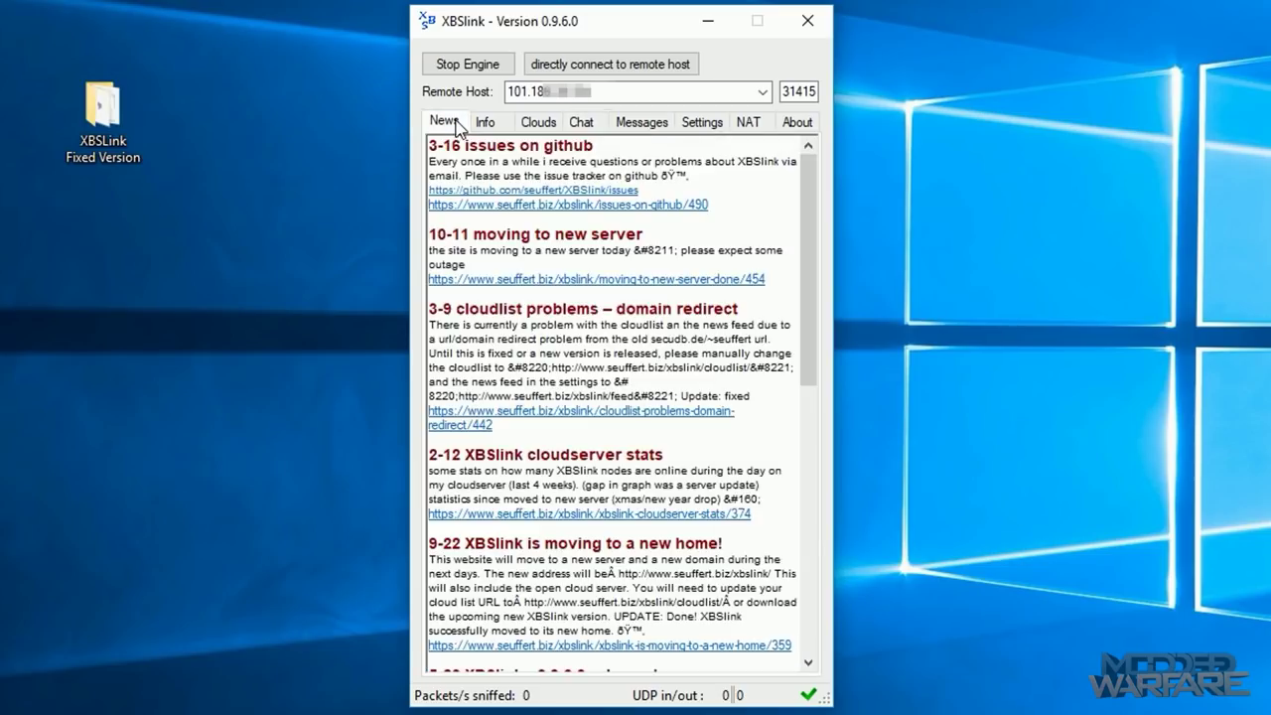
pyautogui.click(482, 125)
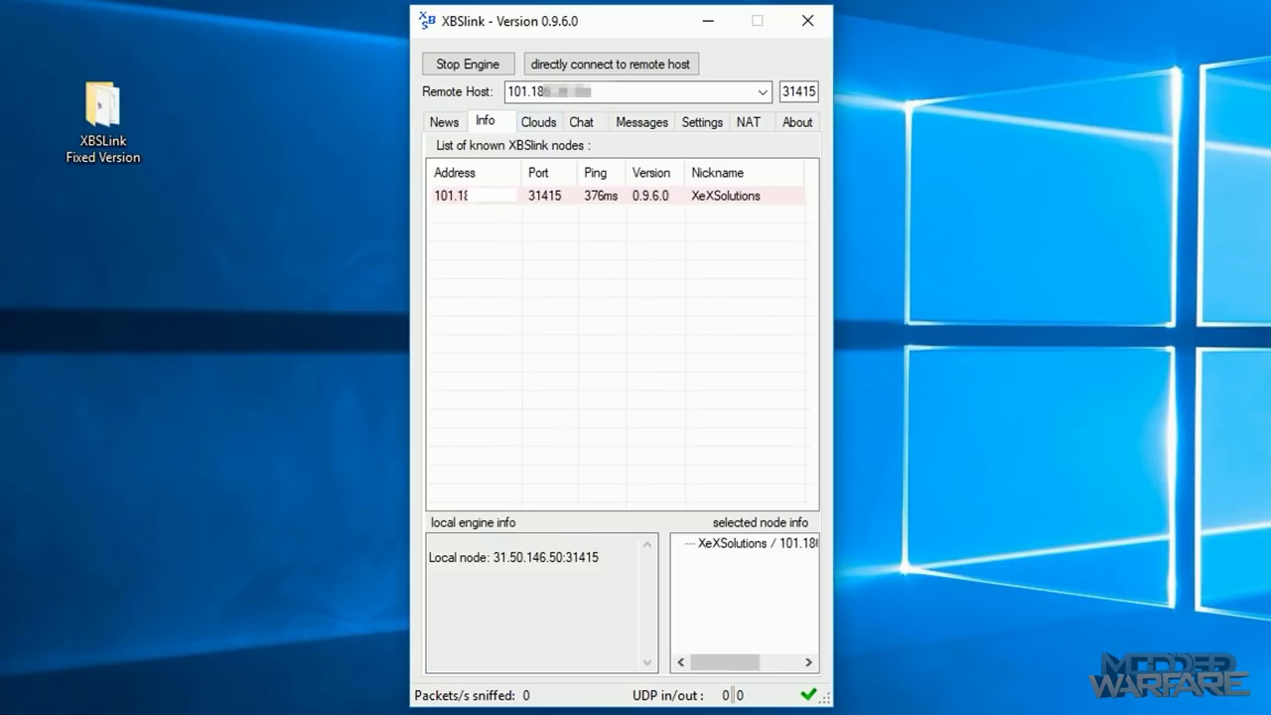
pyautogui.click(904, 119)
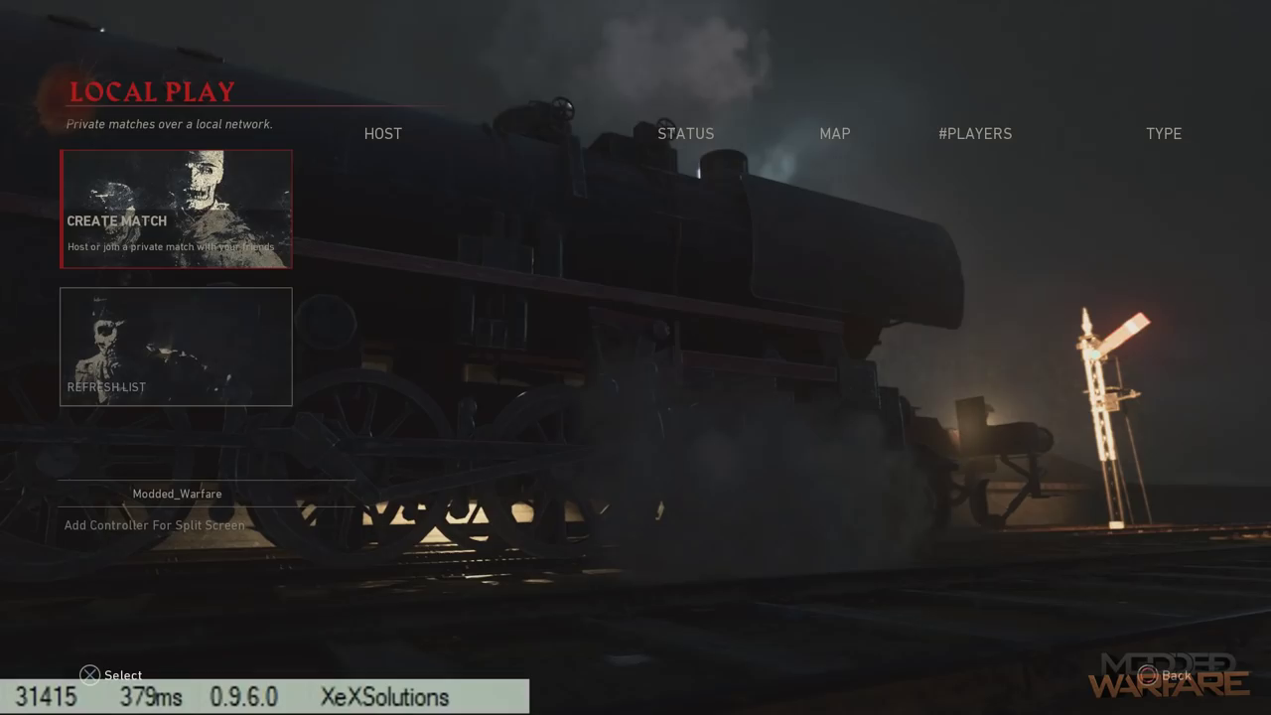
# Step: Refresh the list of local play matches in Call of Duty WWII
pyautogui.press('Down')
pyautogui.press('Up')
pyautogui.press('Down')
pyautogui.press('Return')
pyautogui.press('Right')
pyautogui.press('Left')
pyautogui.press('Right')
pyautogui.press('Left')
pyautogui.press('Right')
pyautogui.press('Left')
pyautogui.press('Right')
pyautogui.press('Left')
pyautogui.press('Right')
pyautogui.press('Left')
pyautogui.press('Right')
pyautogui.press('Left')
pyautogui.press('Right')
pyautogui.press('Left')
pyautogui.press('Right')
pyautogui.press('Left')
pyautogui.press('Right')
pyautogui.press('Left')
pyautogui.press('Right')
pyautogui.press('Left')
pyautogui.press('Right')
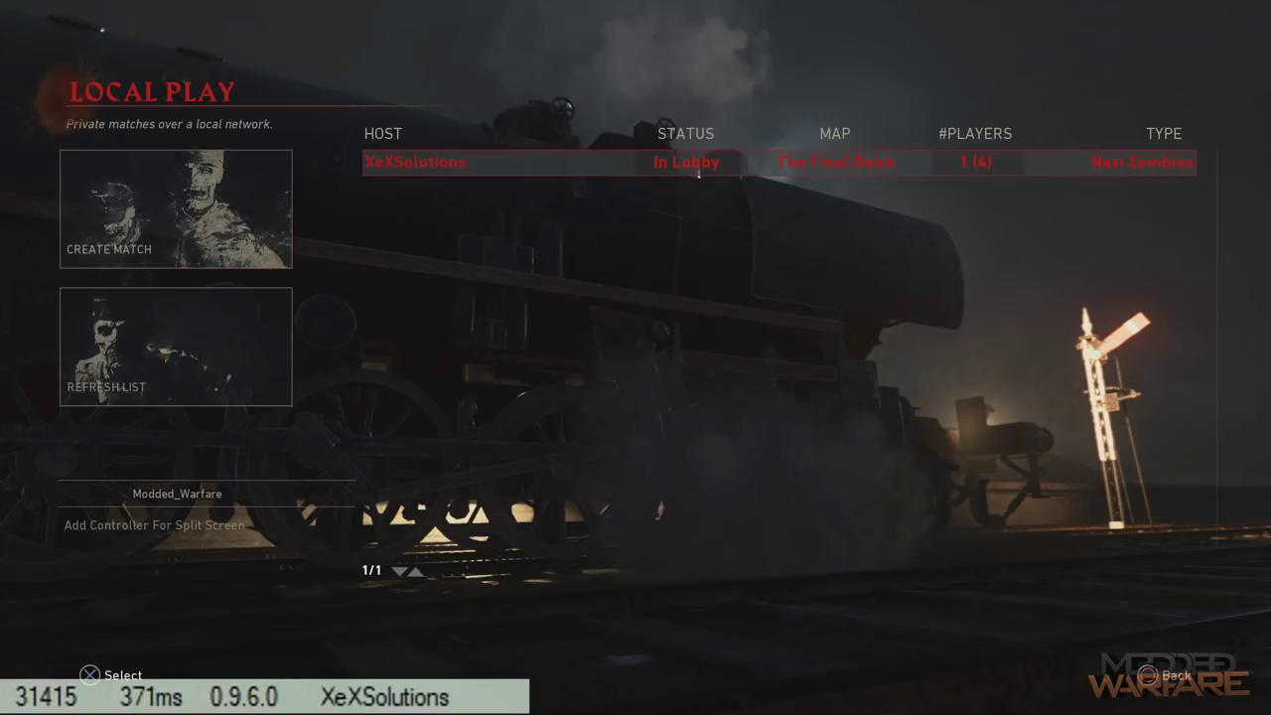
pyautogui.press('Left')
pyautogui.press('Right')
# Step: Create a local Nazi Zombies match on The Final Reich and go to its lobby
pyautogui.press('Left')
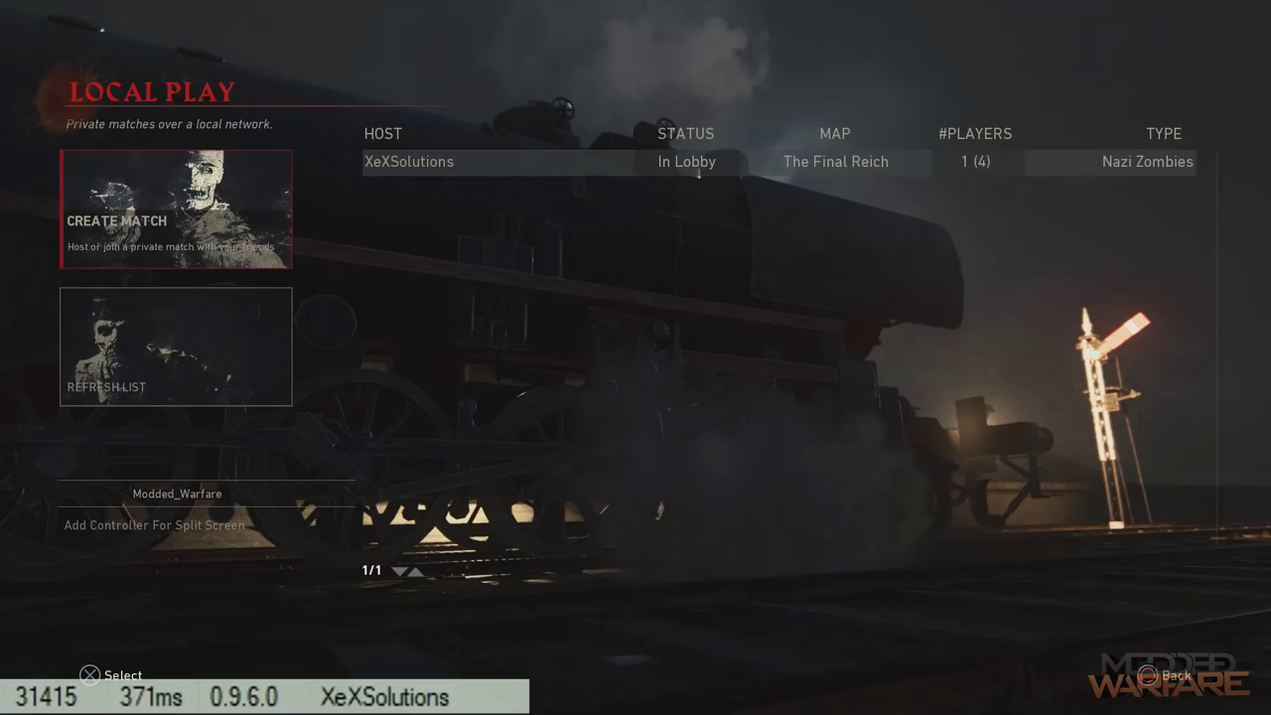
pyautogui.press('Return')
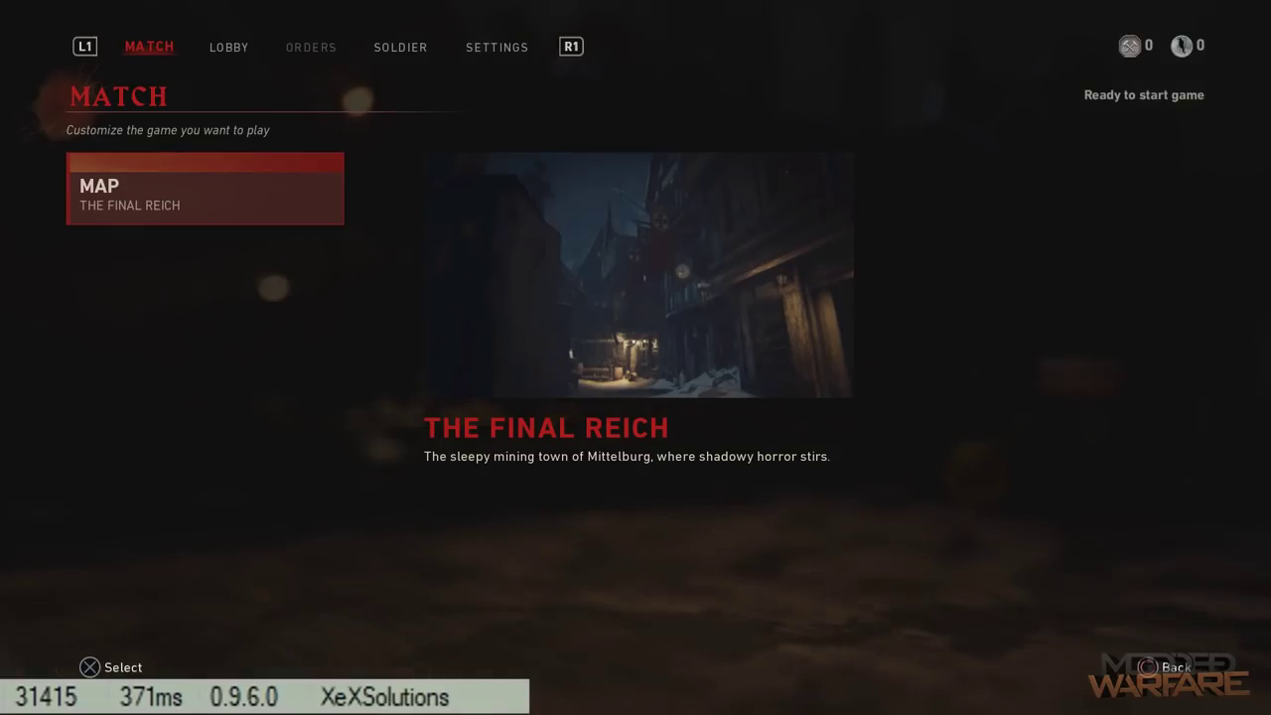
pyautogui.press('Escape')
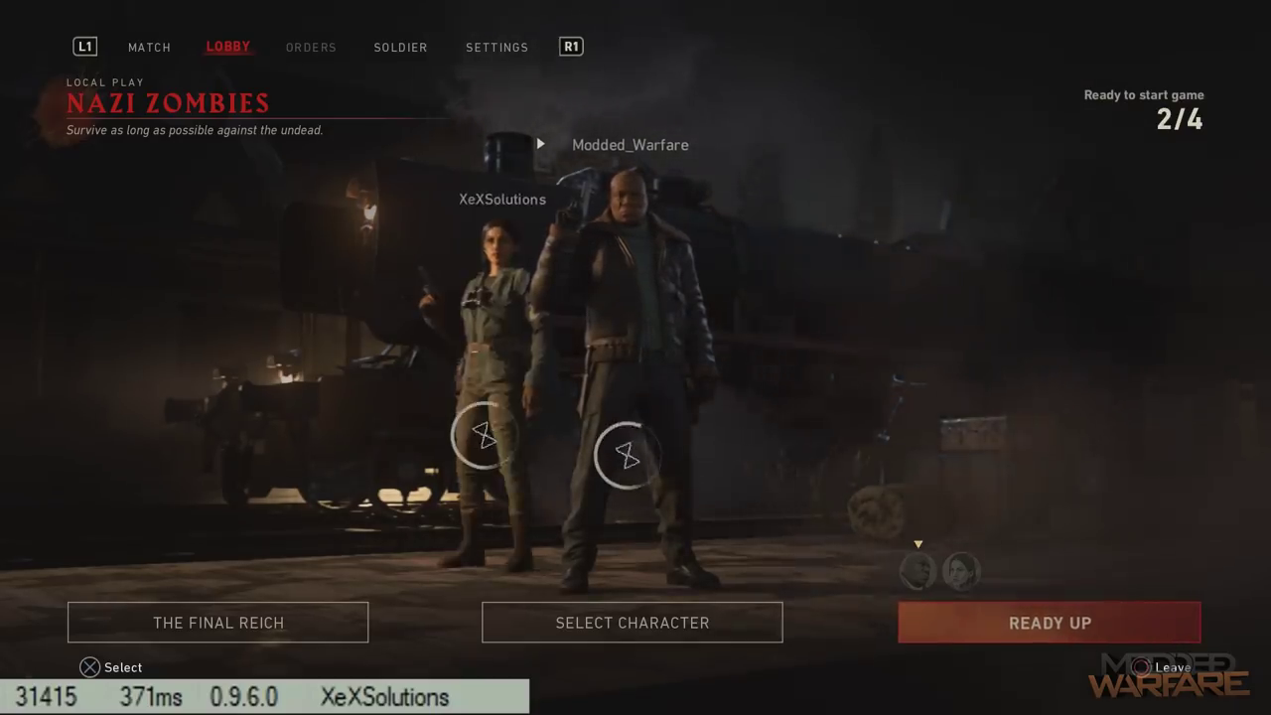
# Step: Inspect both players in the lobby's player list, including the other player's gear
pyautogui.press('Left')
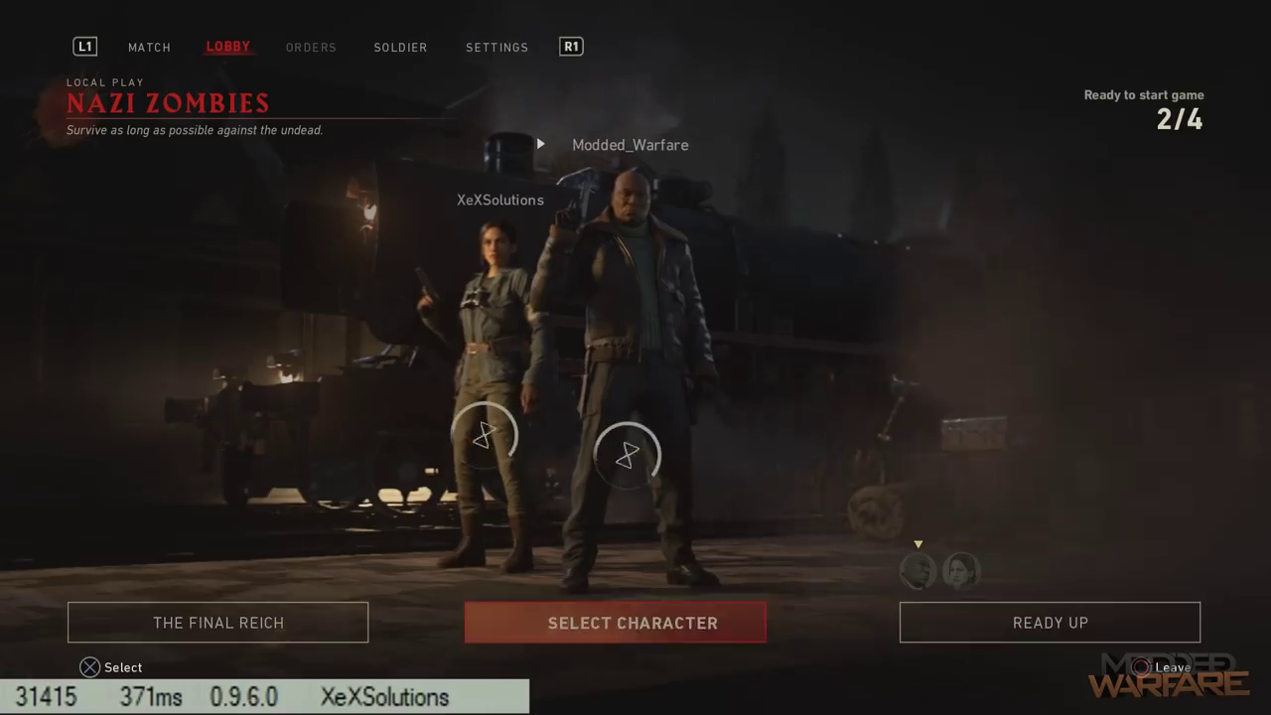
pyautogui.press('Right')
pyautogui.press('Up')
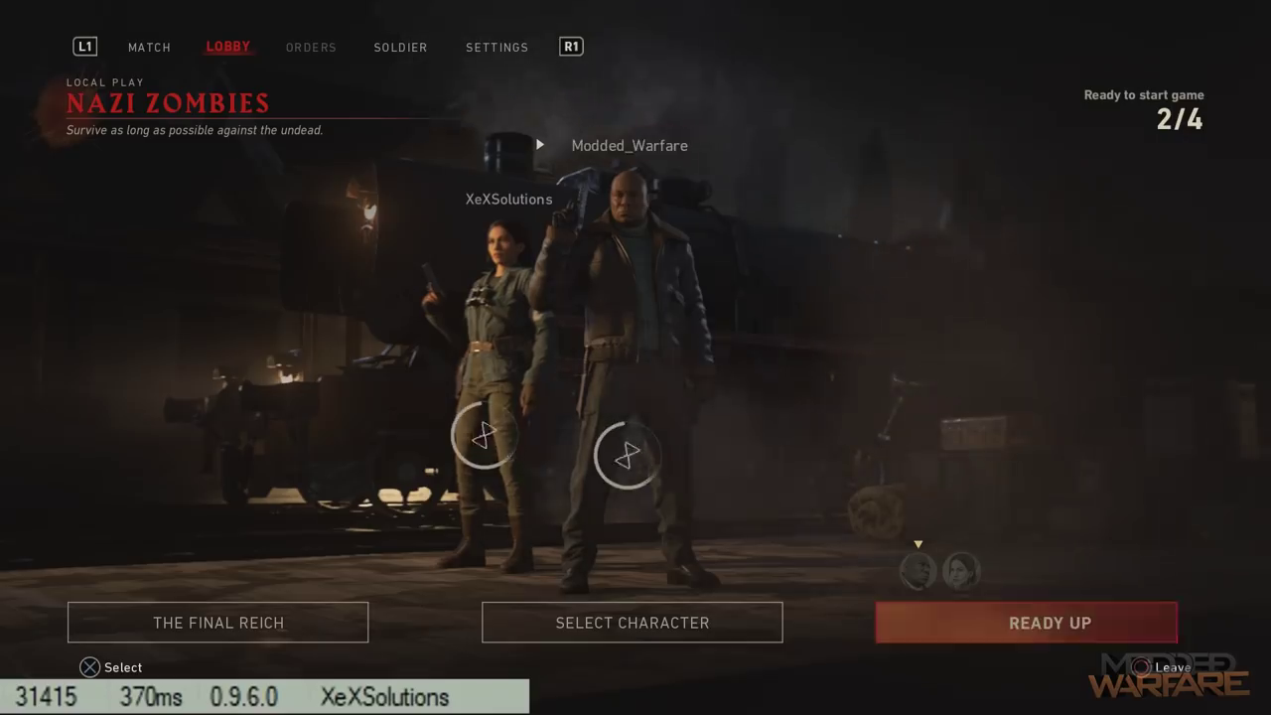
pyautogui.press('Left')
pyautogui.press('Right')
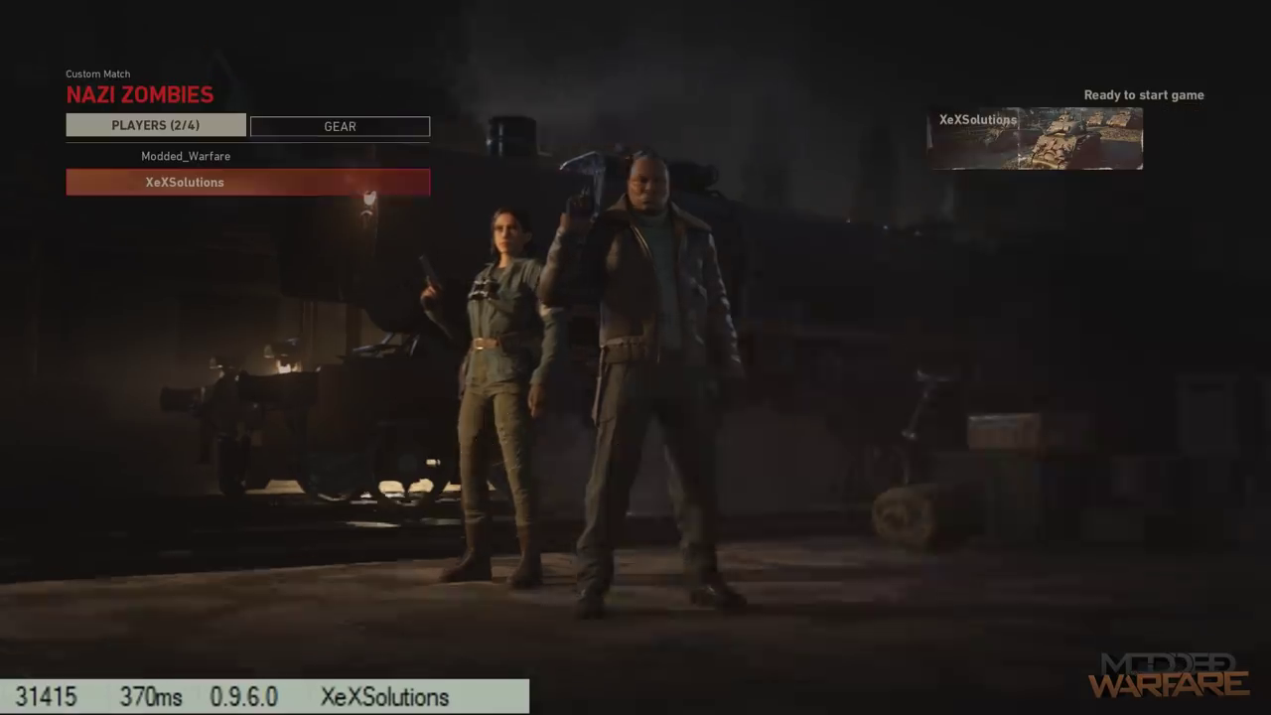
pyautogui.press('Right')
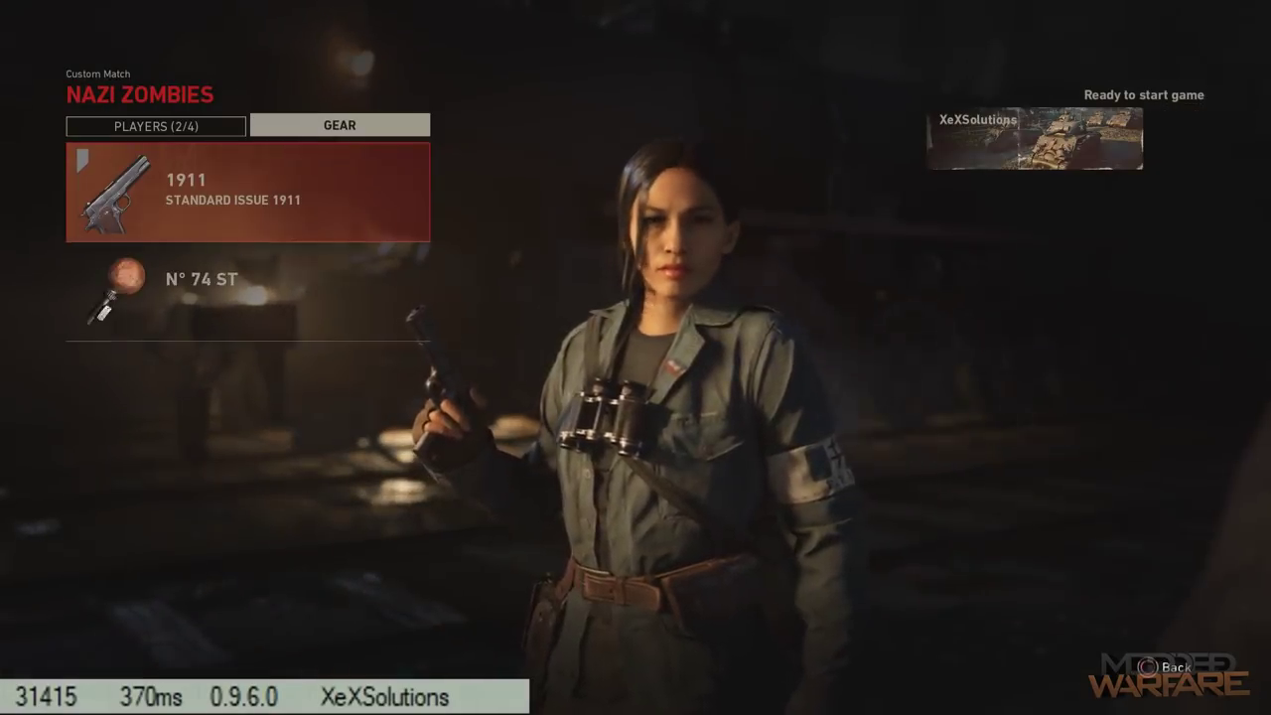
pyautogui.press('Left')
pyautogui.press('Up')
pyautogui.press('Down')
pyautogui.press('Up')
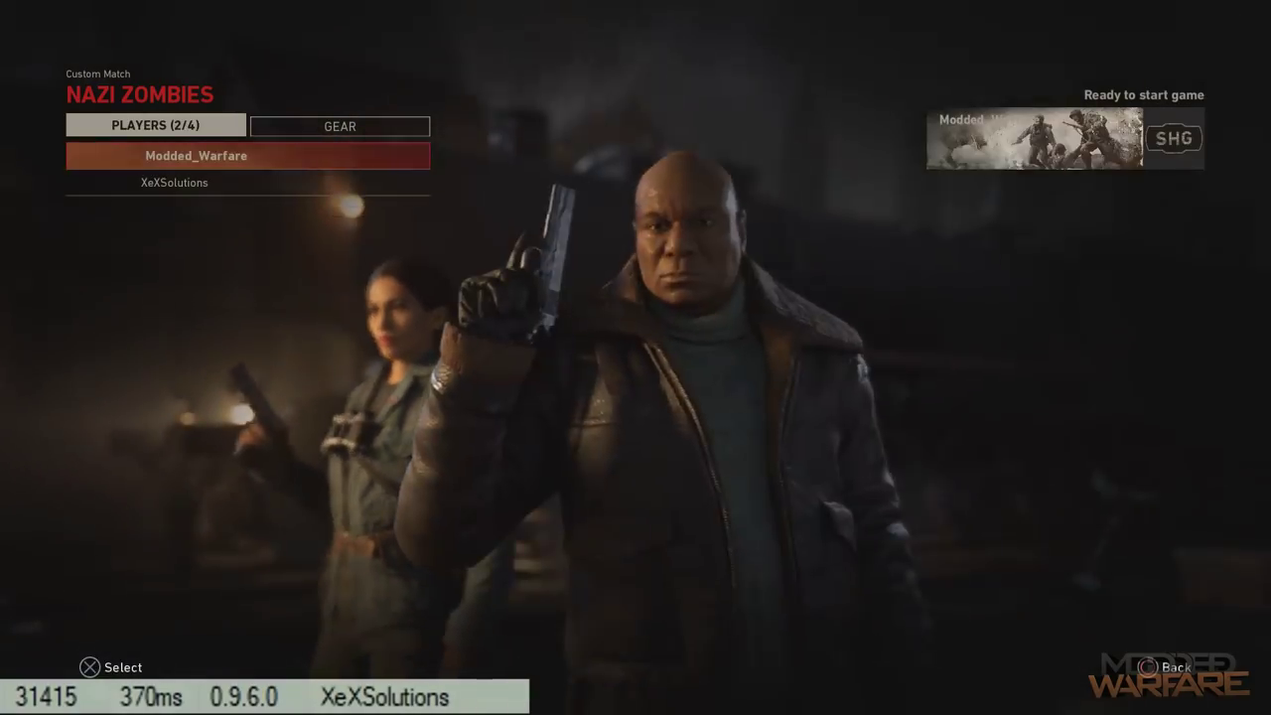
pyautogui.press('Down')
pyautogui.press('Escape')
# Step: Ready up in the Nazi Zombies lobby to begin the match
pyautogui.press('Left')
pyautogui.press('Right')
pyautogui.press('Return')
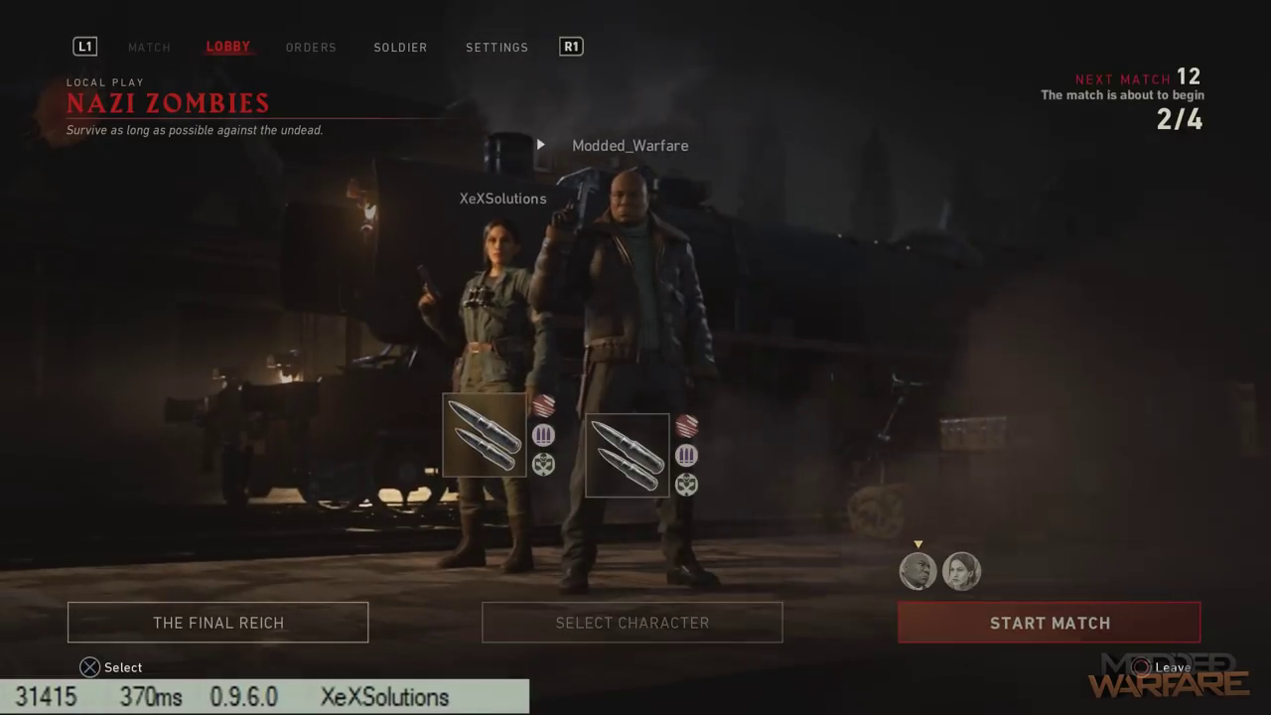